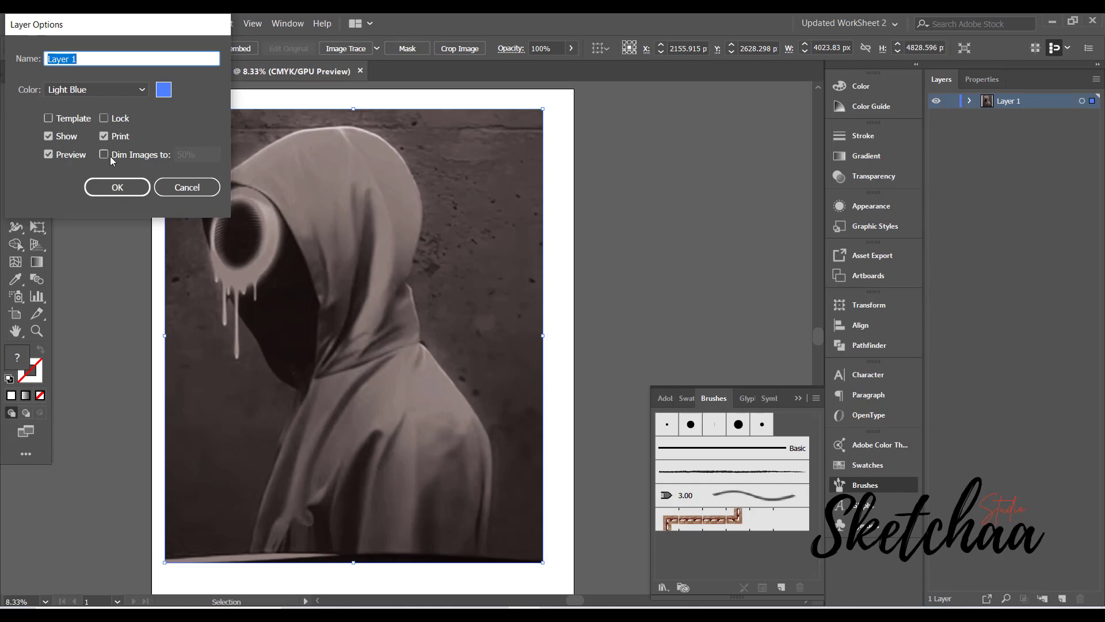
Set Layer 1's color to Black and dim its reference image to 43%.
click(104, 154)
click(98, 89)
click(92, 237)
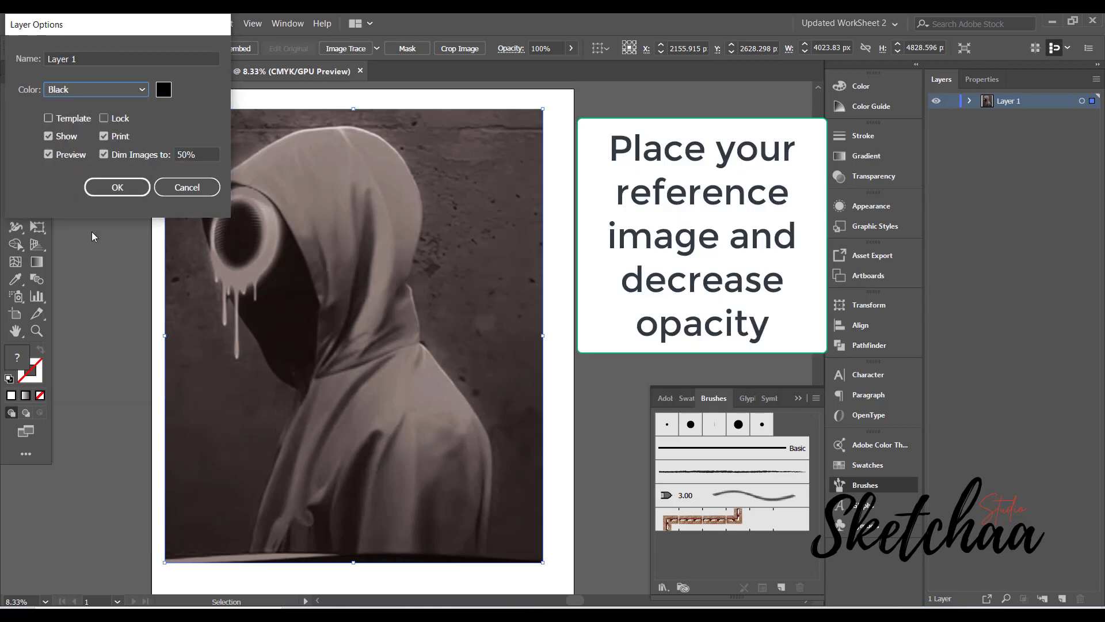
click(198, 157)
key(Down)
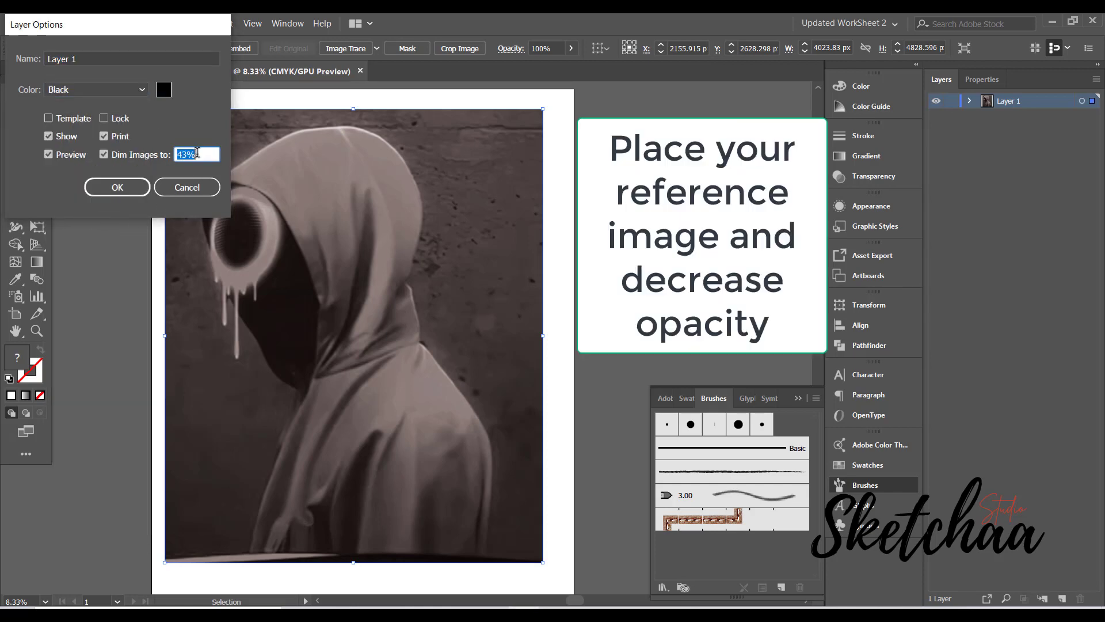
click(118, 186)
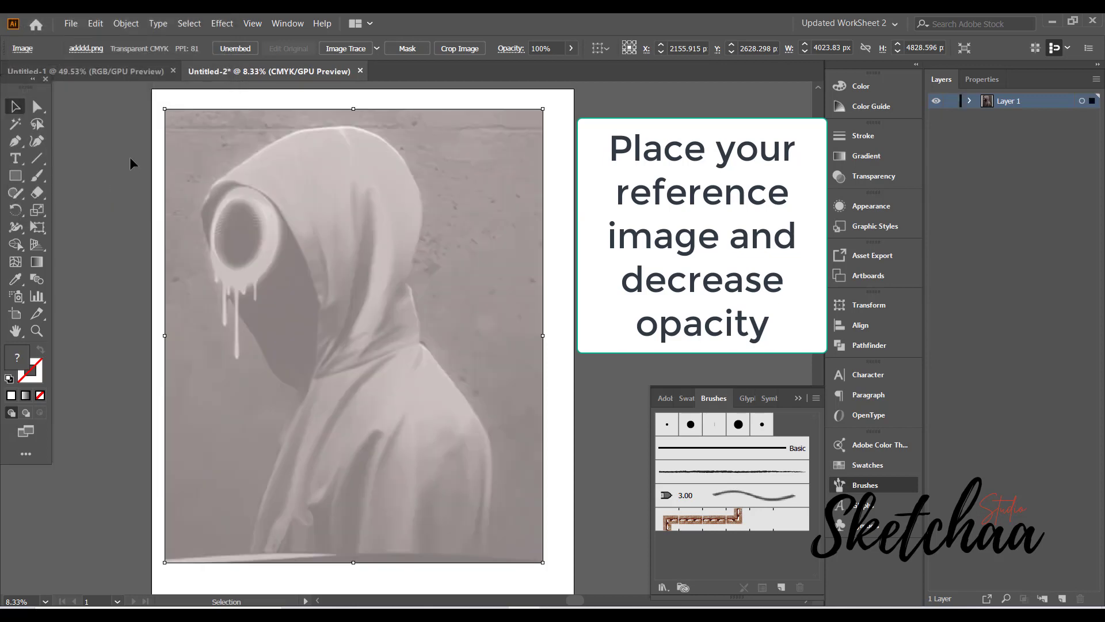
Trace the hood's upper front edge with a black 1 pt Paintbrush stroke and accept the current paintbrush options.
key(b)
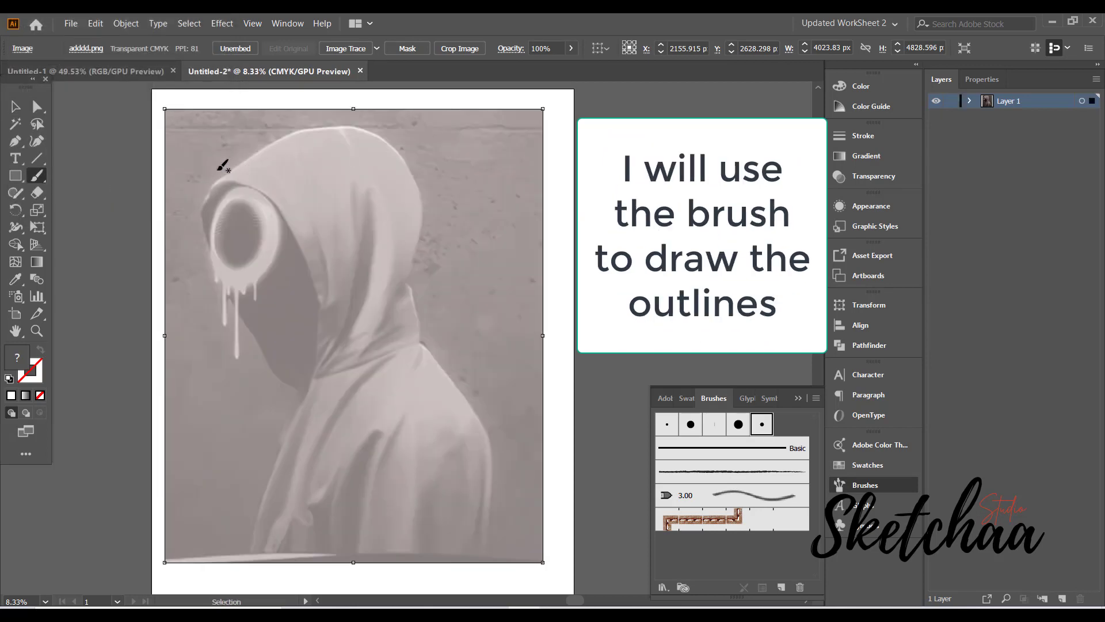
key(ctrl+plus)
key(ctrl+plus)
key(ctrl+plus)
drag(298, 318, 305, 330)
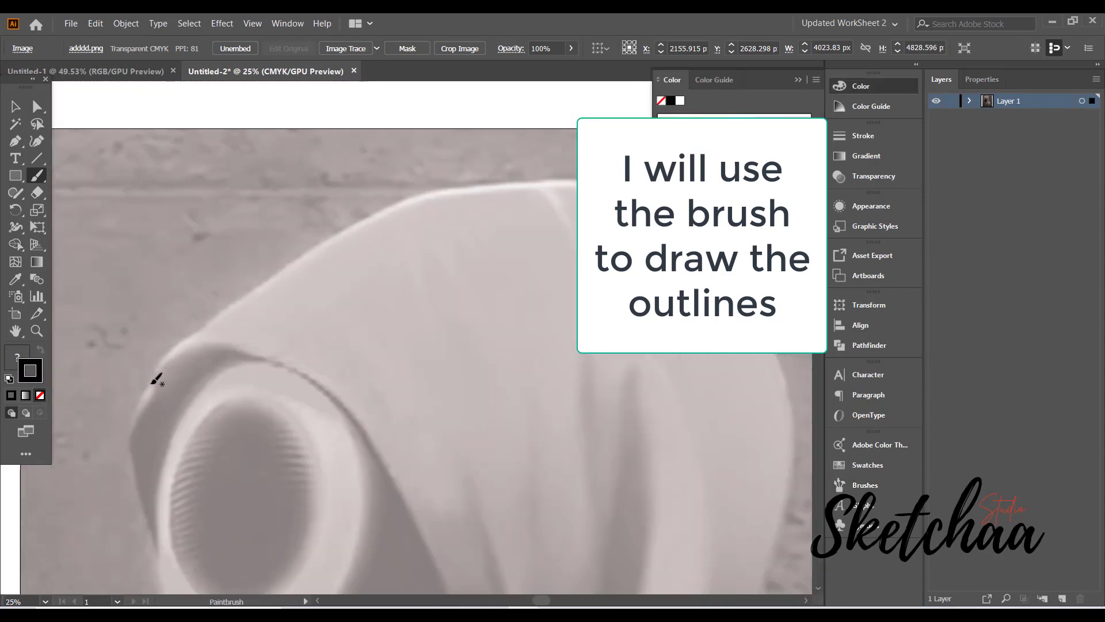
drag(178, 343, 405, 201)
key(Return)
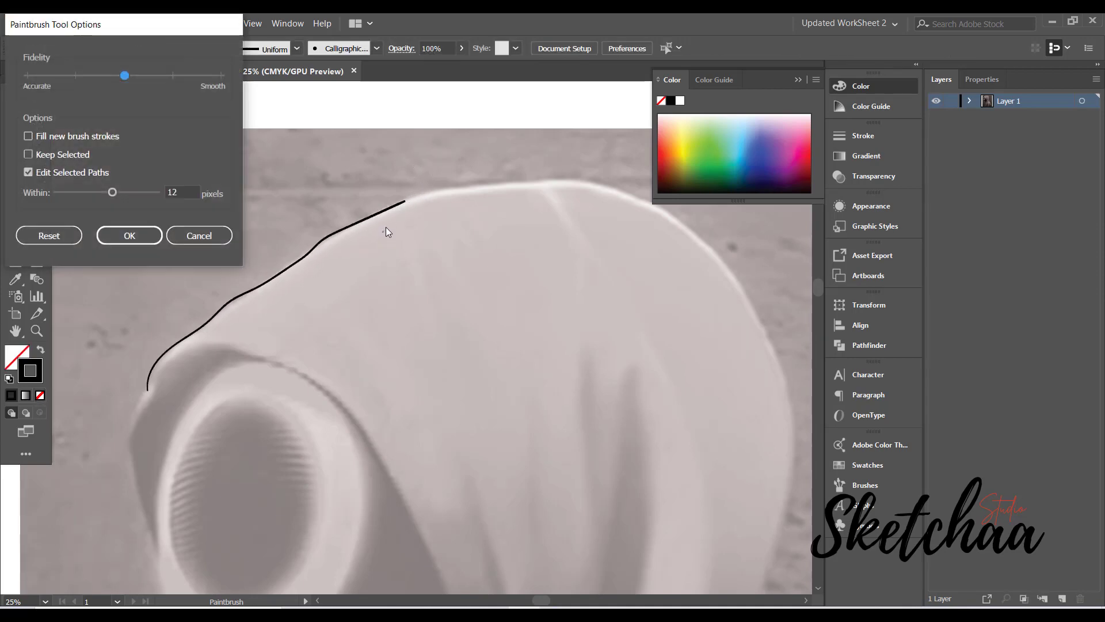
click(130, 234)
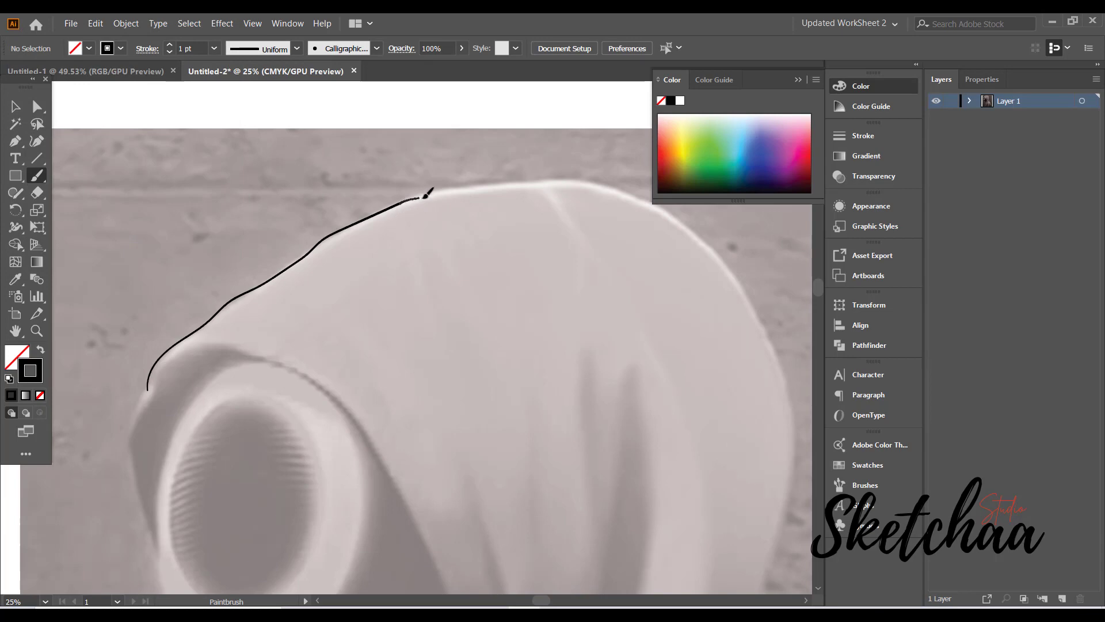
Continue the outline over the hood's crown and down its back to the point where the neck meets the shoulder.
mouse_move(425, 197)
mouse_down()
mouse_move(570, 184)
mouse_move(627, 193)
mouse_move(692, 230)
mouse_move(735, 291)
mouse_up()
mouse_move(510, 280)
mouse_down()
mouse_move(249, 146)
mouse_move(275, 121)
mouse_up()
mouse_move(493, 128)
mouse_down()
mouse_move(527, 169)
mouse_move(551, 239)
mouse_move(553, 311)
mouse_move(505, 482)
mouse_move(524, 508)
mouse_up()
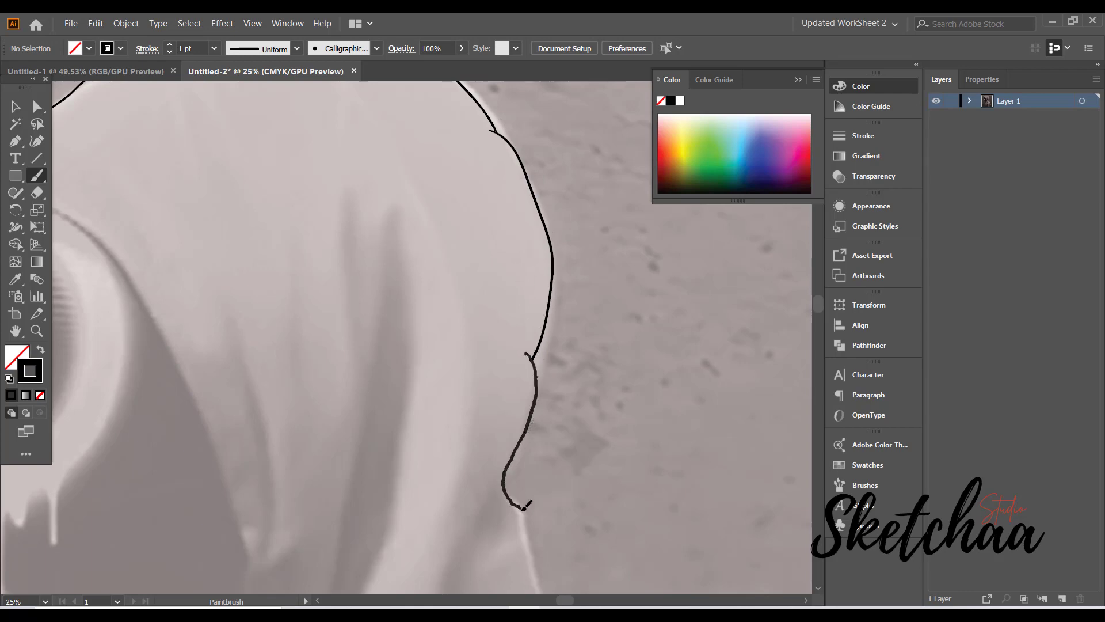
scroll(385, 380, down, 6)
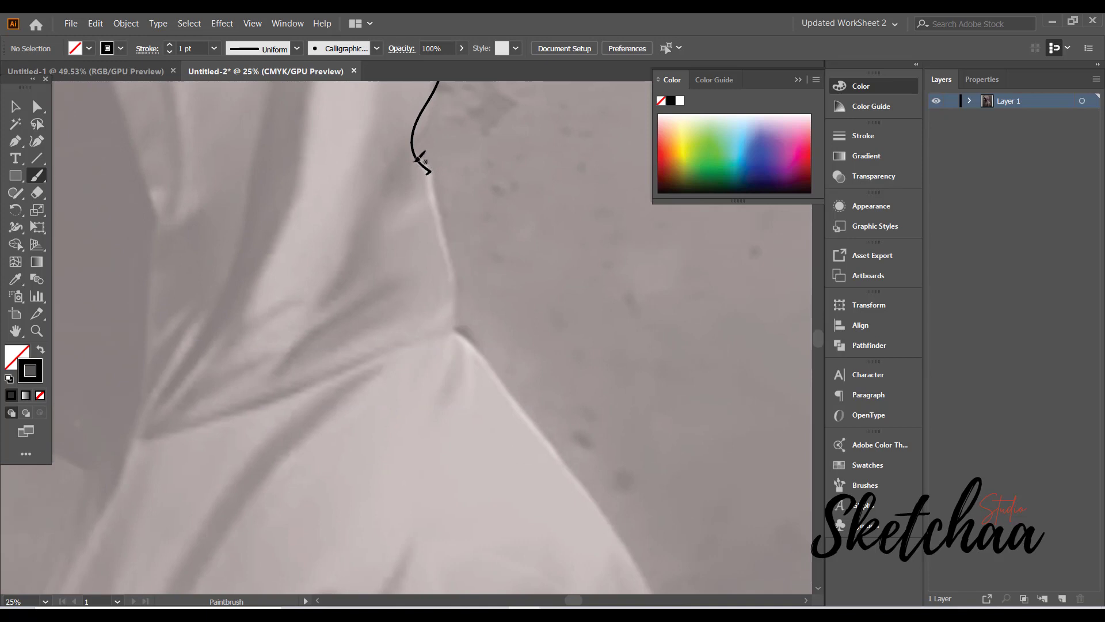
drag(438, 170, 452, 333)
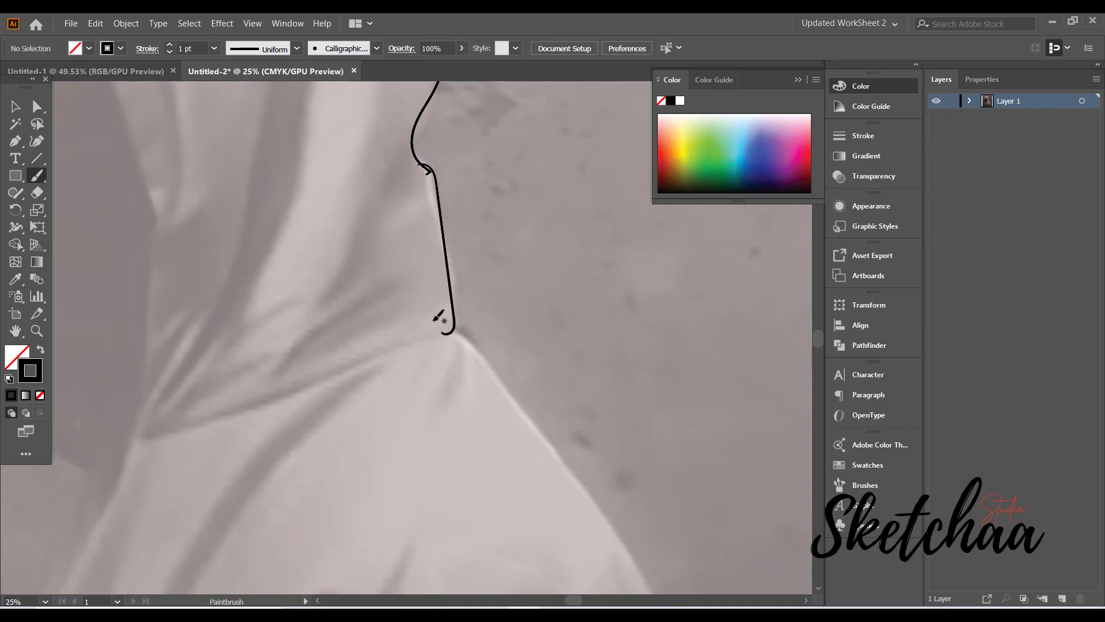
Trace the shoulder and back edge of the hoodie down to the base of the figure.
scroll(522, 354, down, 4)
scroll(522, 353, right, 4)
mouse_move(238, 118)
mouse_down()
mouse_move(273, 144)
mouse_move(422, 347)
mouse_move(468, 444)
mouse_move(459, 506)
mouse_up()
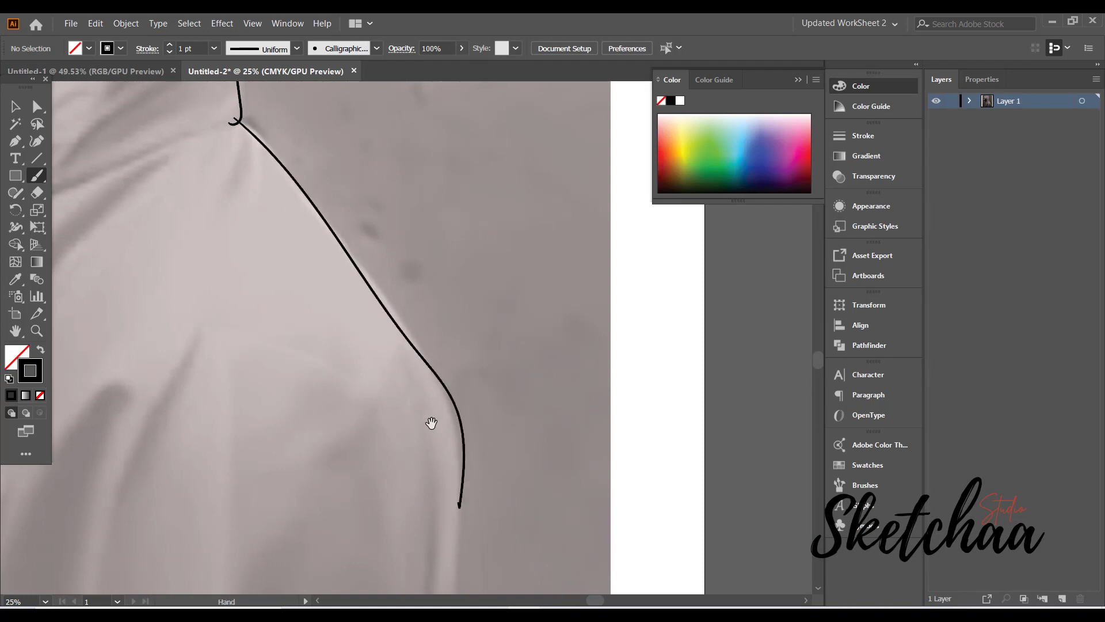
scroll(439, 172, down, 5)
mouse_move(473, 154)
mouse_down()
mouse_move(475, 207)
mouse_move(449, 417)
mouse_up()
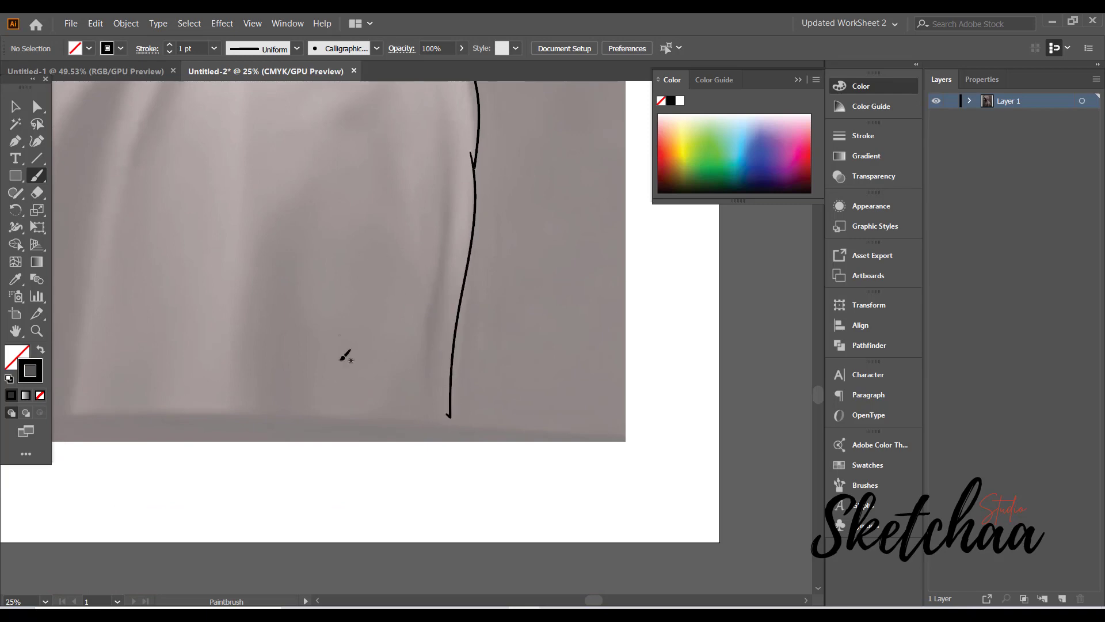
Paint the hoodie's bottom hem as a wavy stroke from the back edge toward the front.
key(space)
mouse_move(276, 355)
mouse_down()
mouse_move(481, 329)
mouse_move(521, 382)
mouse_up()
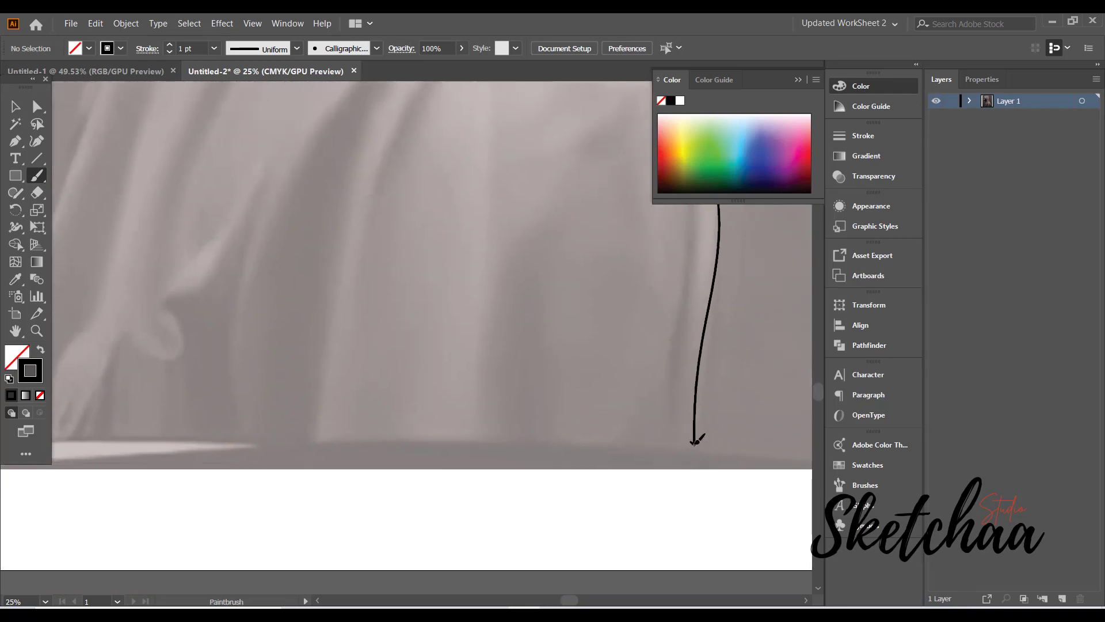
mouse_move(695, 442)
mouse_down()
mouse_move(595, 421)
mouse_move(437, 436)
mouse_move(338, 423)
mouse_move(277, 435)
mouse_move(184, 413)
mouse_move(126, 419)
mouse_up()
Finish the front end of the hem and trace the hoodie's front edge between the hem and the chin.
key(space)
mouse_move(223, 387)
mouse_down()
mouse_move(270, 368)
mouse_move(697, 399)
mouse_up()
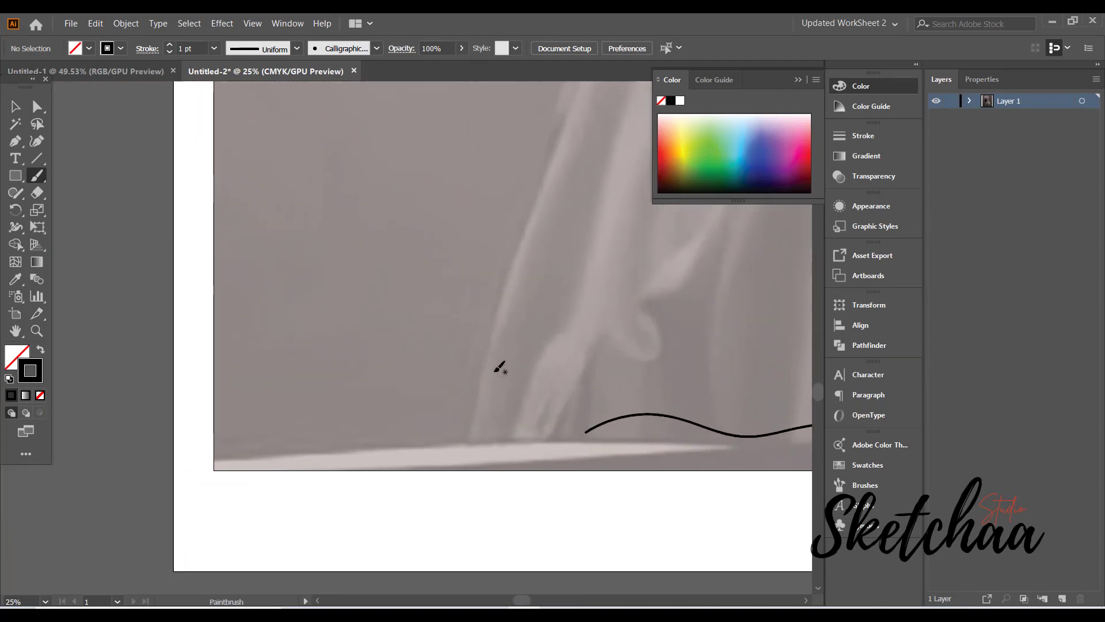
mouse_move(586, 432)
mouse_down()
mouse_move(527, 424)
mouse_move(471, 436)
mouse_move(532, 233)
mouse_move(343, 355)
mouse_up()
key(space)
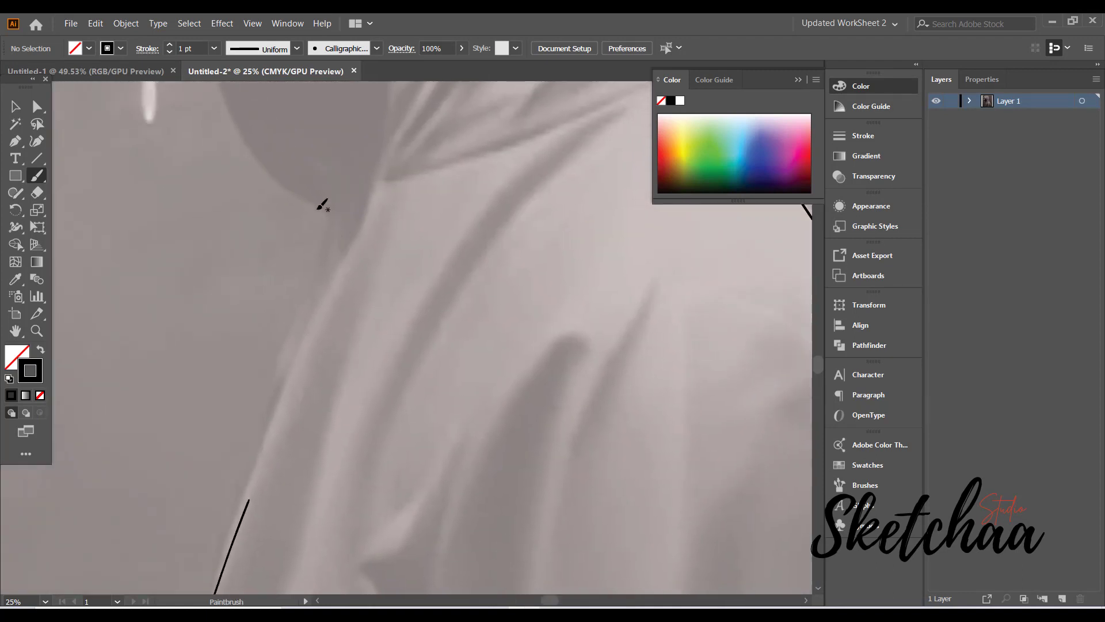
mouse_move(317, 207)
mouse_down()
mouse_move(332, 264)
mouse_move(251, 498)
mouse_up()
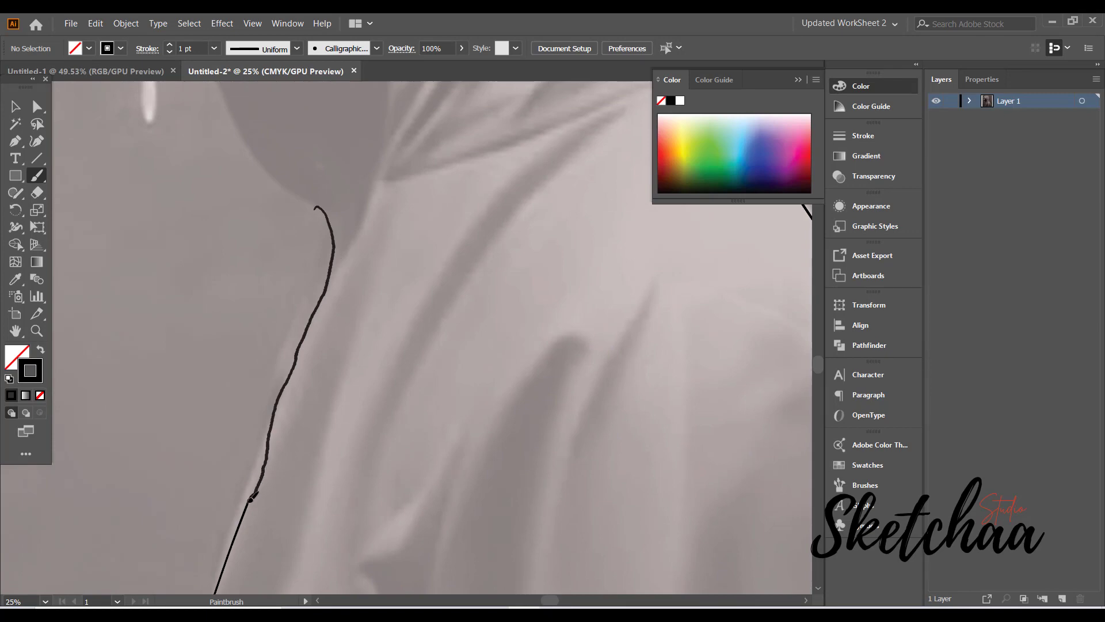
Trace the front contour of the face from the chin past the drips to the hood, closing the remaining gap.
key(space)
drag(388, 186, 461, 513)
mouse_move(237, 321)
mouse_down()
mouse_move(321, 464)
mouse_move(370, 520)
mouse_move(403, 535)
mouse_up()
key(space)
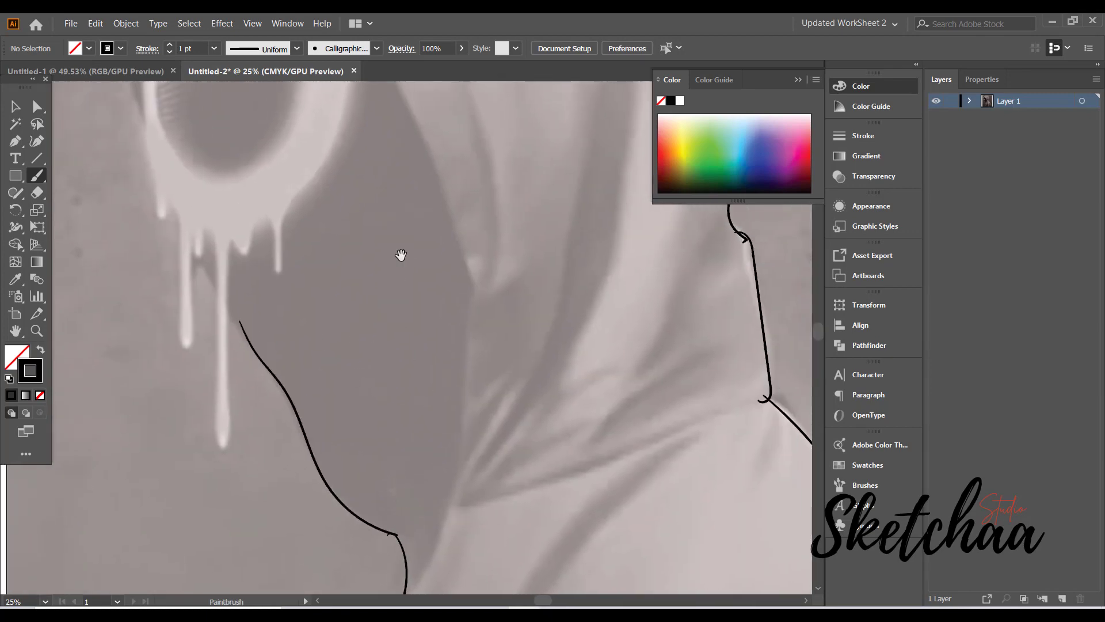
drag(401, 255, 505, 526)
mouse_move(236, 233)
mouse_down()
mouse_move(222, 279)
mouse_move(229, 348)
mouse_move(260, 469)
mouse_move(311, 555)
mouse_up()
key(space)
drag(414, 486, 425, 257)
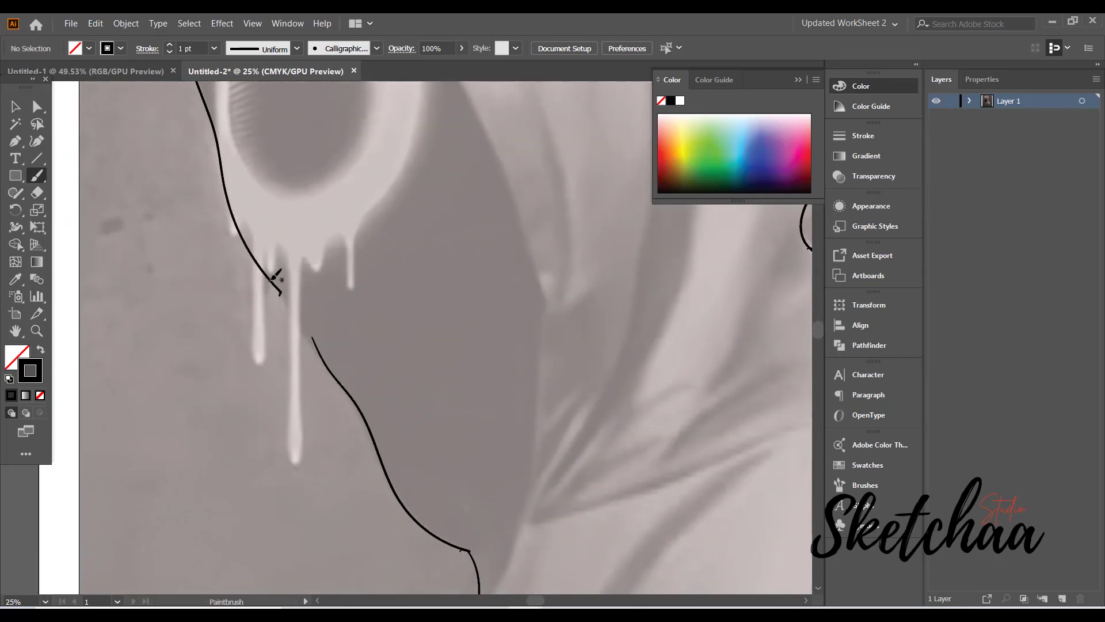
drag(279, 288, 315, 343)
Trace the inner edge of the hood opening from the forehead around the face to below the chin.
key(ctrl+0)
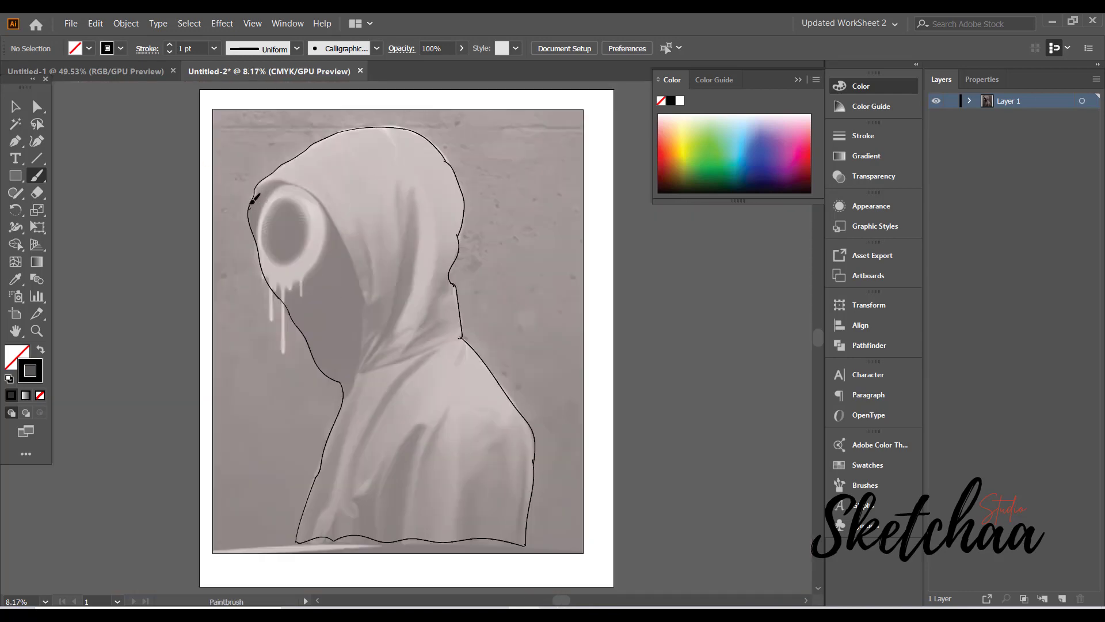
mouse_move(271, 178)
mouse_down()
mouse_move(333, 219)
mouse_move(364, 294)
mouse_up()
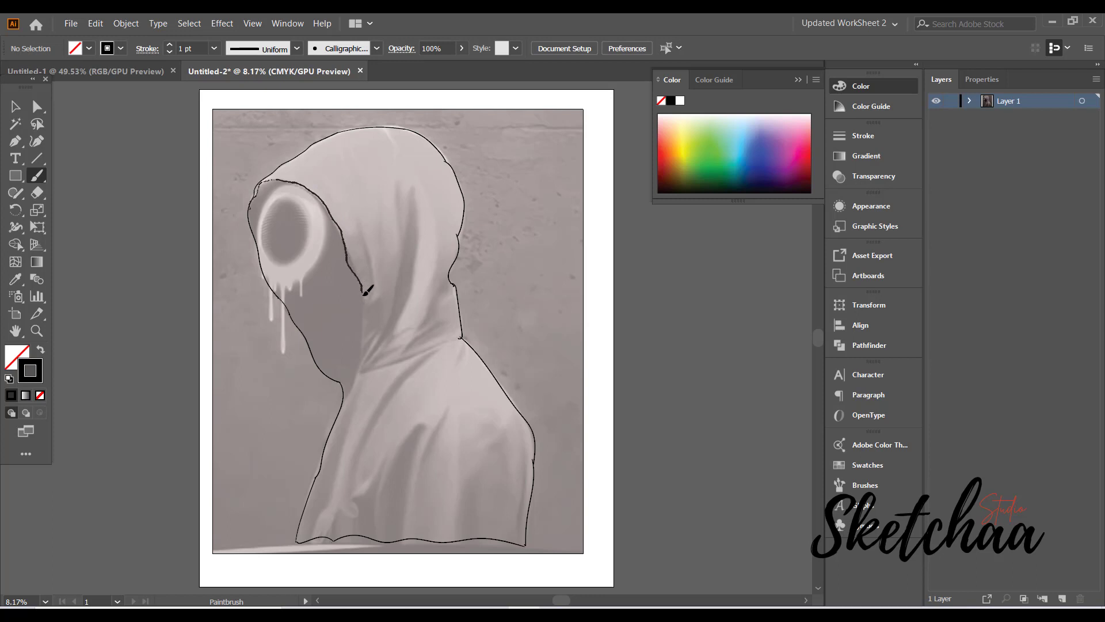
drag(348, 391, 343, 400)
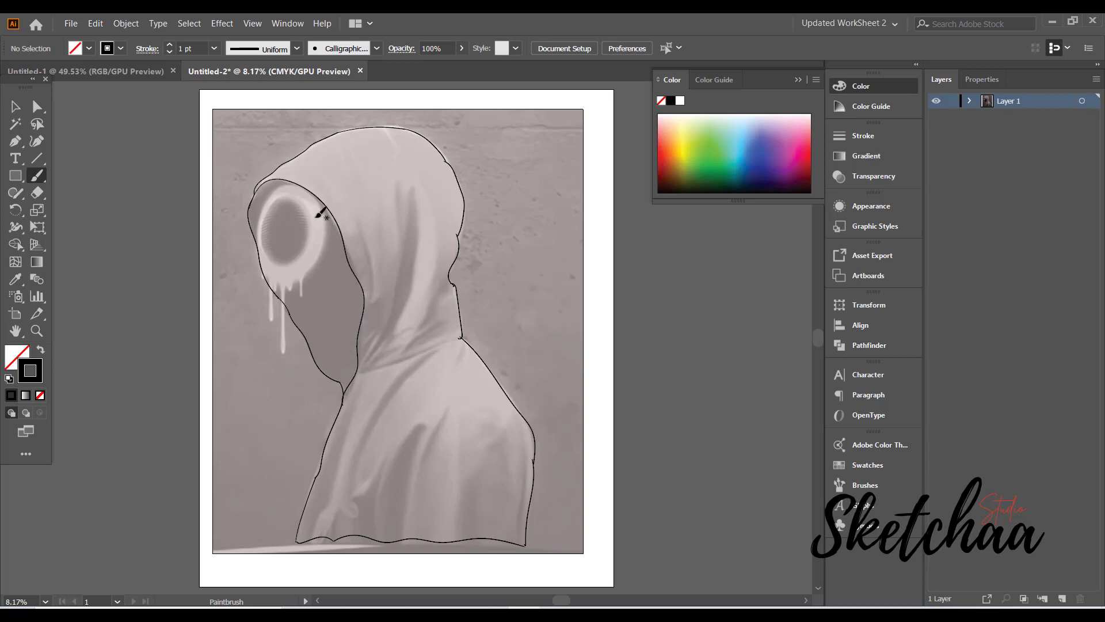
Shift the reference image slightly to the left and lock it within Layer 1.
key(v)
drag(552, 138, 548, 138)
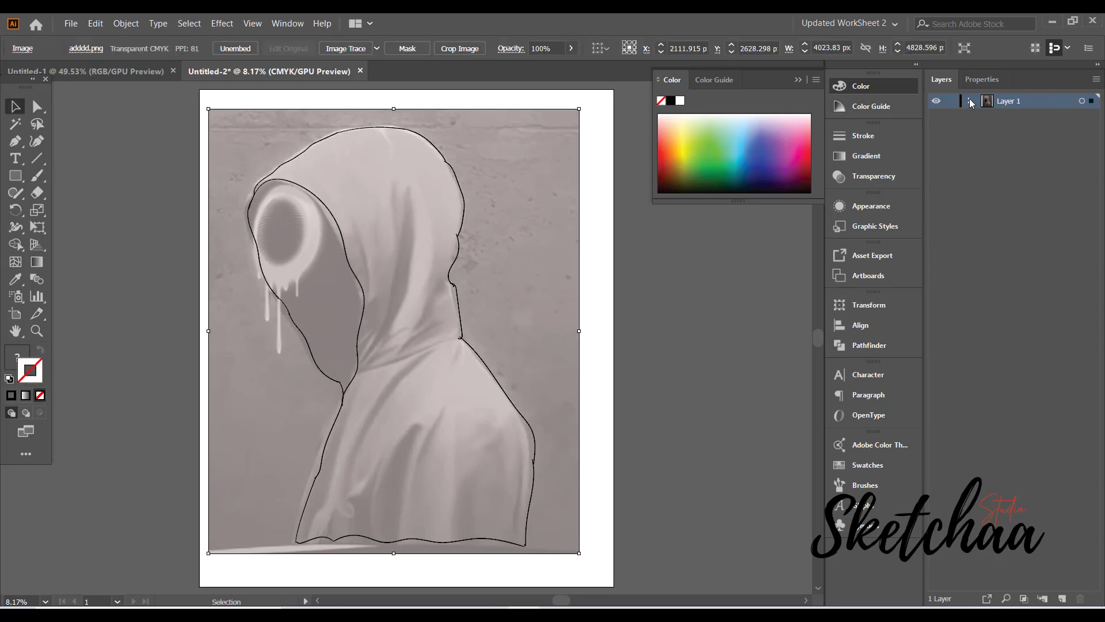
click(971, 101)
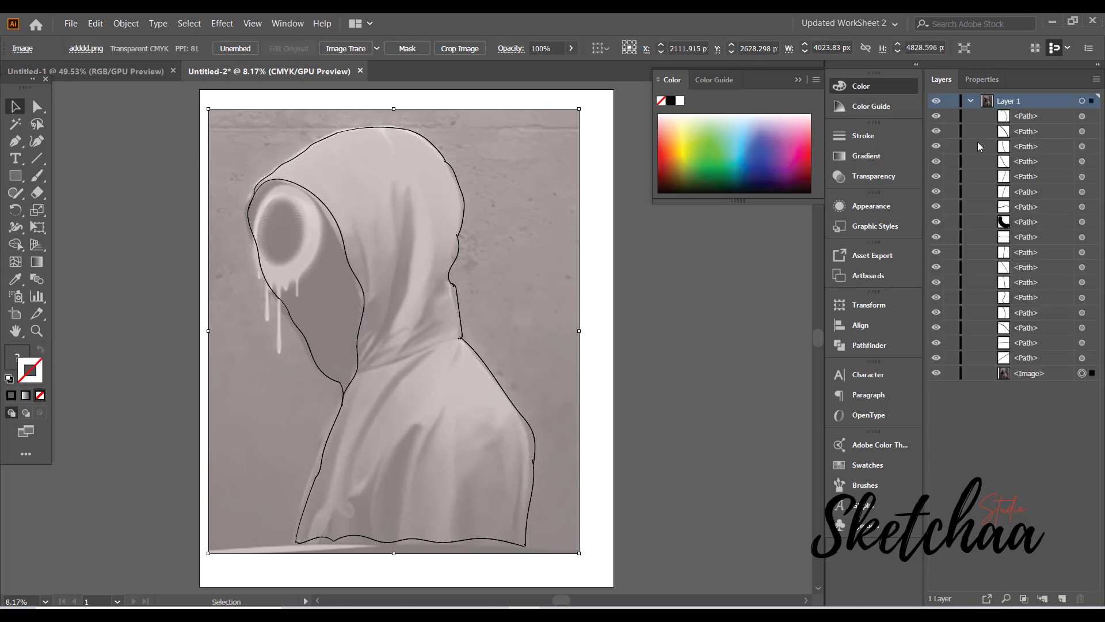
click(989, 598)
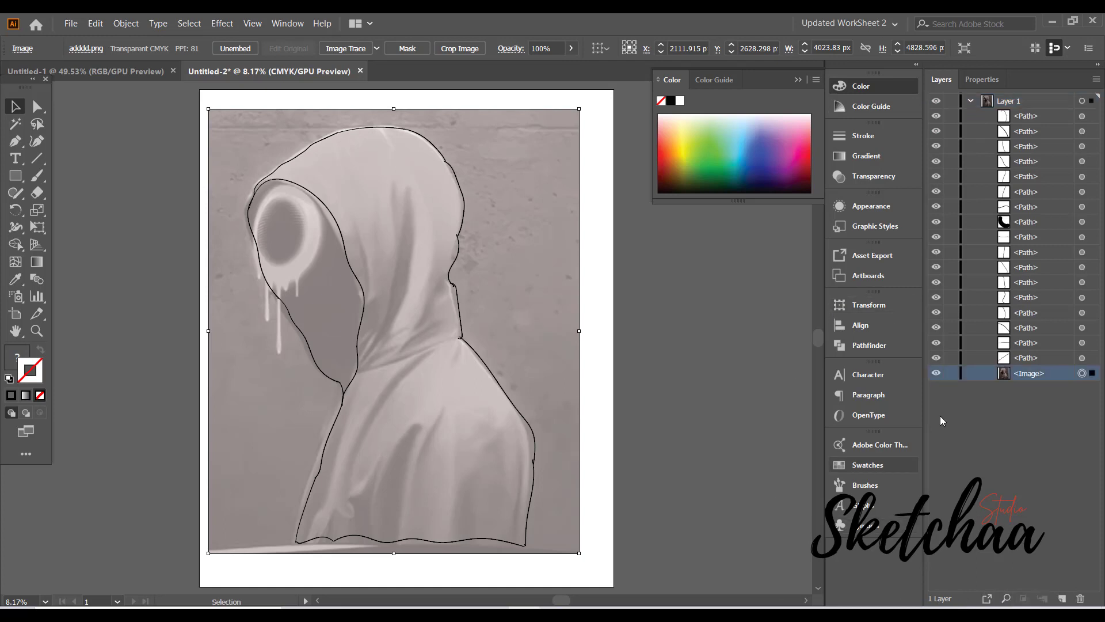
click(951, 373)
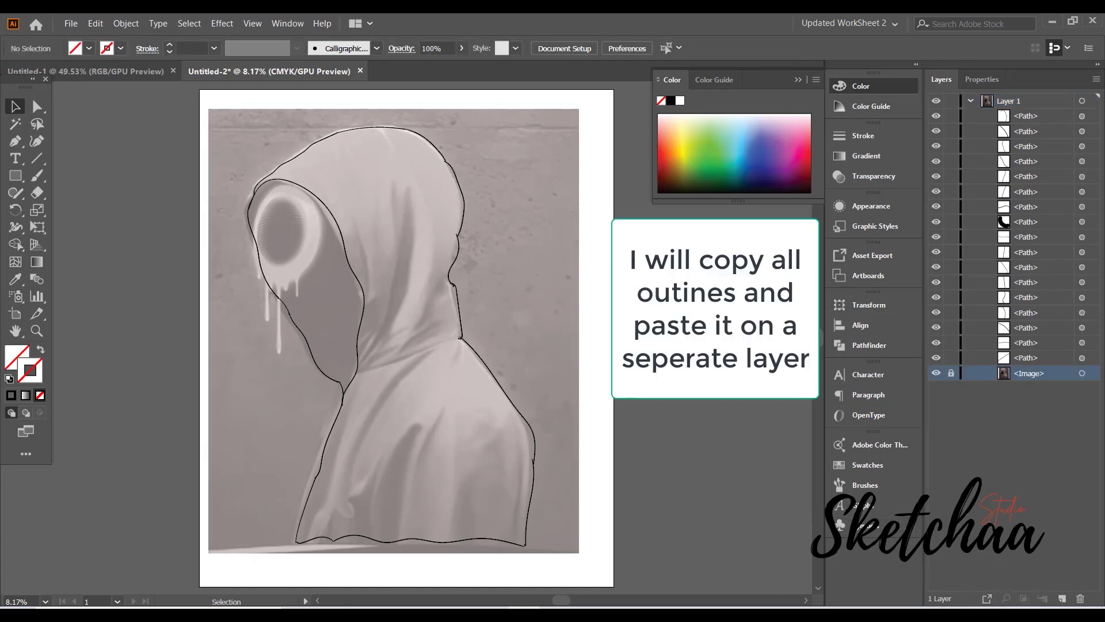
Cut all the outline paths from Layer 1 and paste them in place on a new layer.
key(ctrl+a)
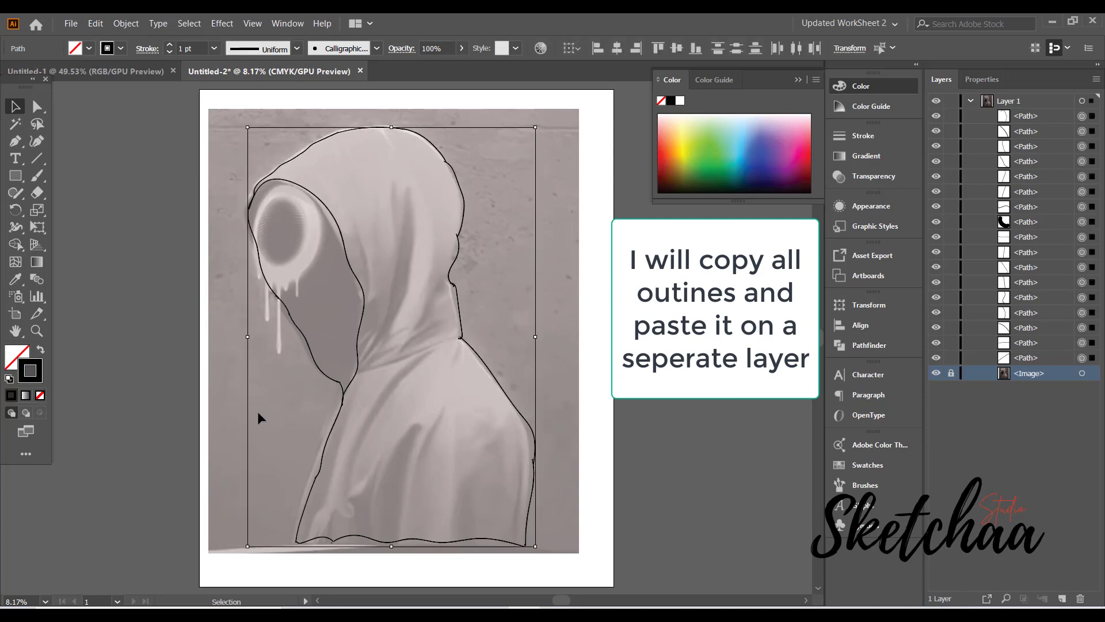
key(ctrl+x)
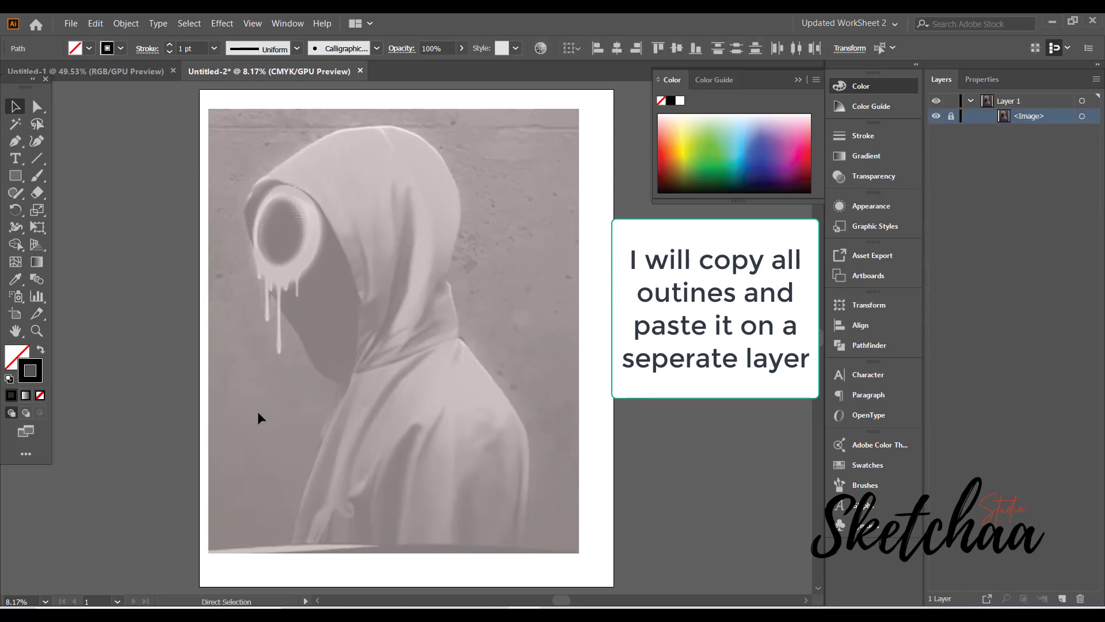
click(969, 102)
key(ctrl+l)
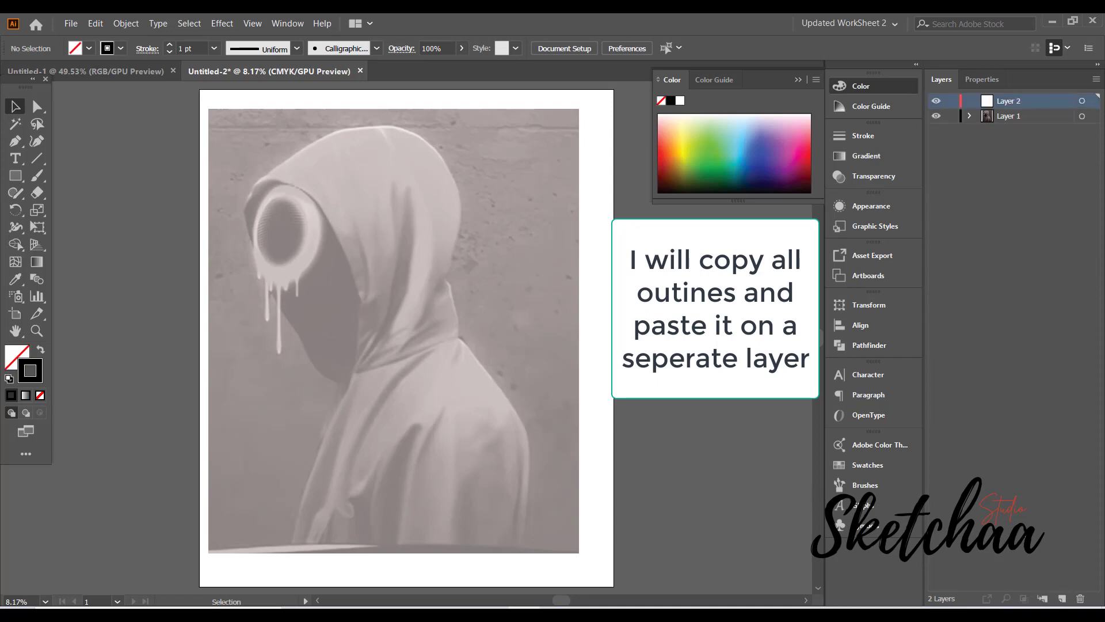
key(ctrl+f)
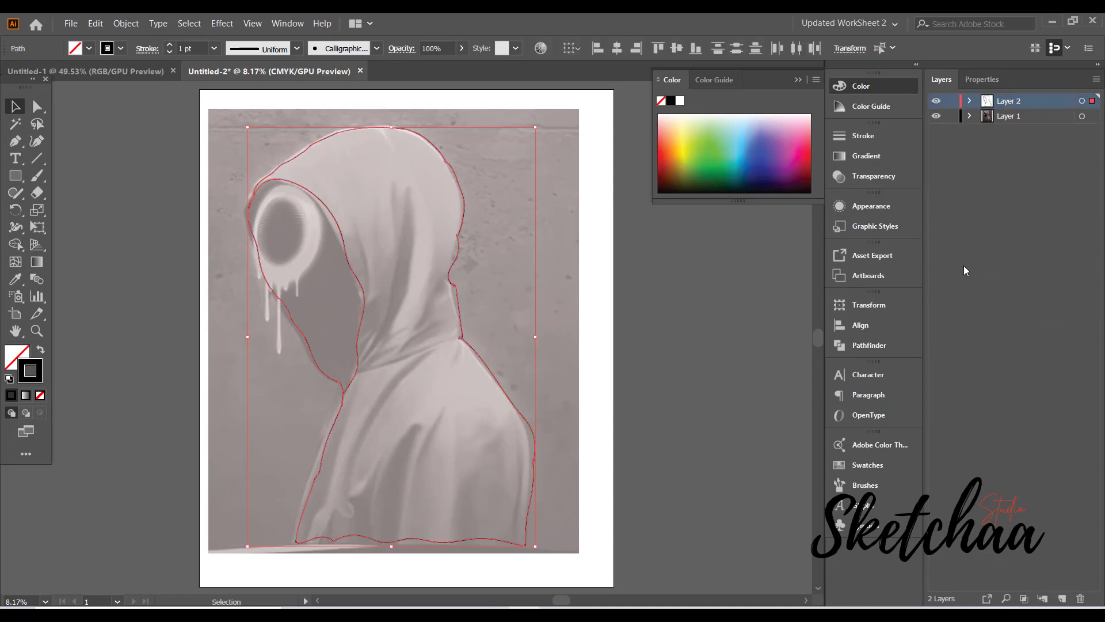
click(594, 320)
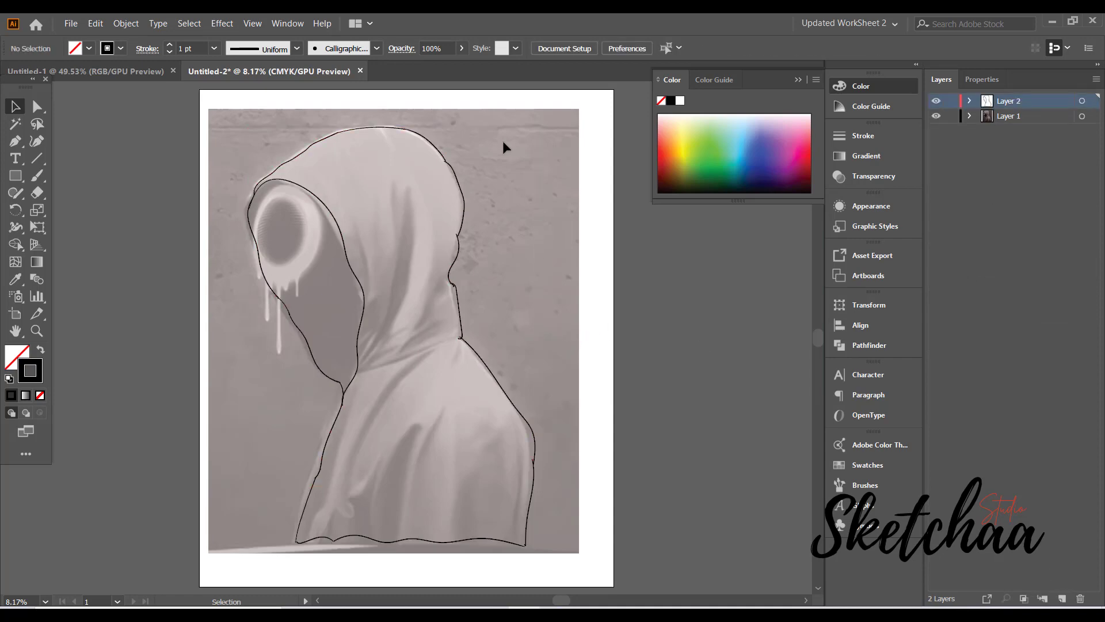
Set the stroke weight of the outline paths to 3 pt.
key(ctrl+a)
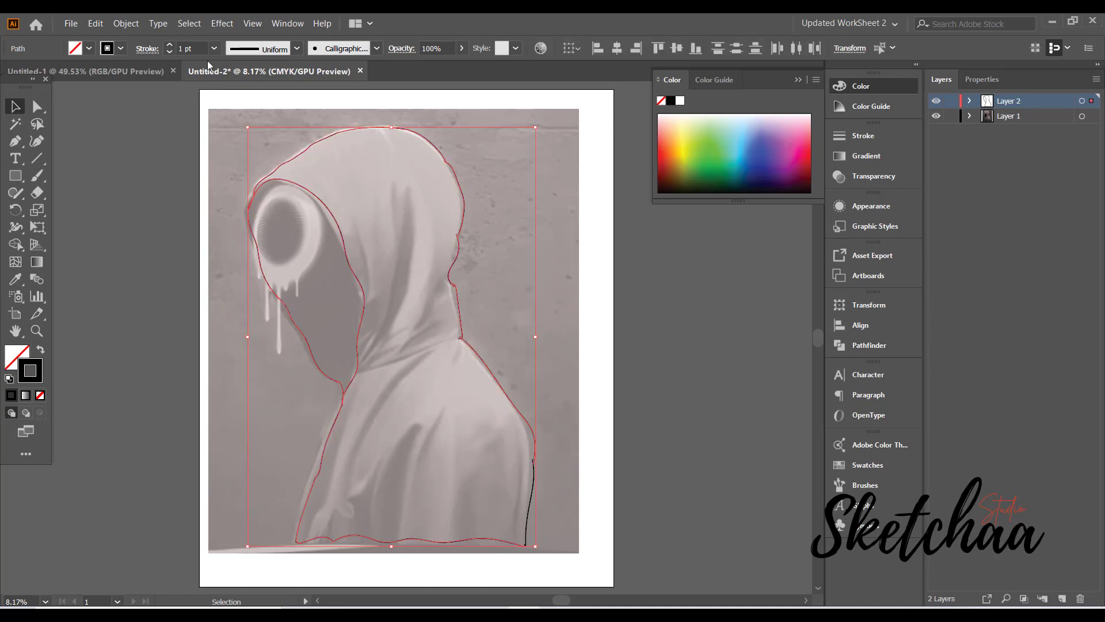
click(170, 45)
click(171, 46)
click(219, 132)
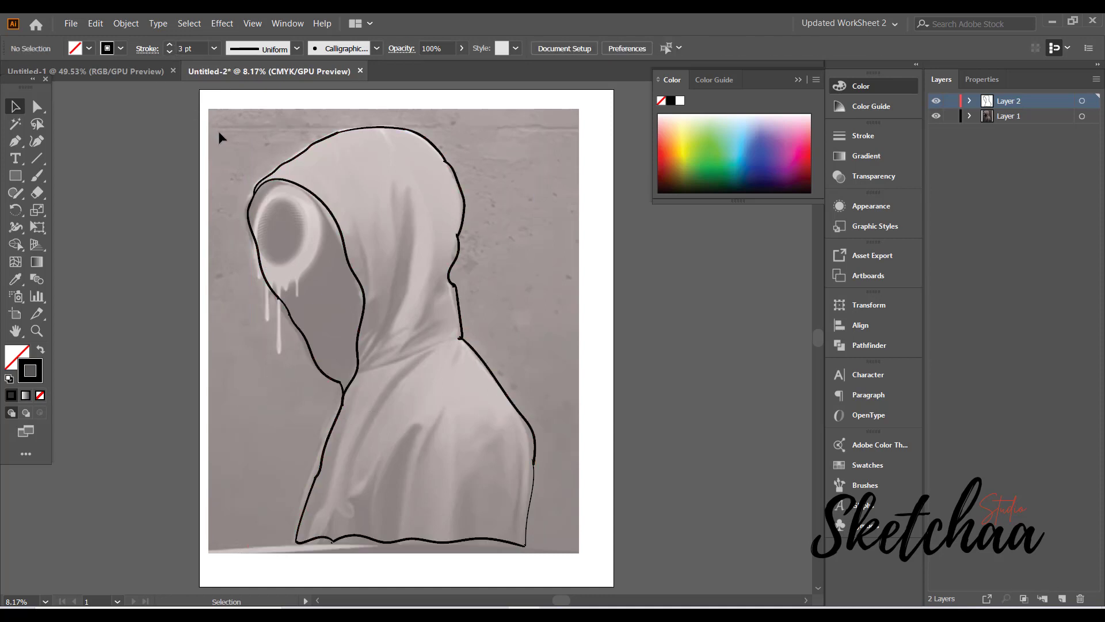
Set the stroke weight of the thin outline segment on the lower back to 3 pt.
click(534, 486)
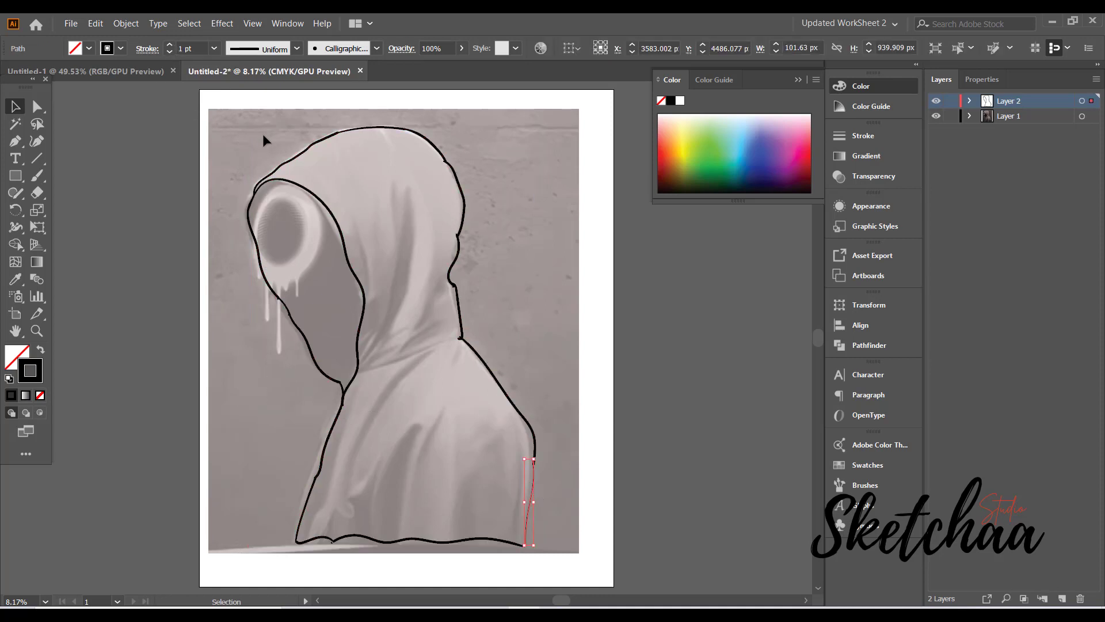
click(170, 45)
click(171, 46)
click(516, 187)
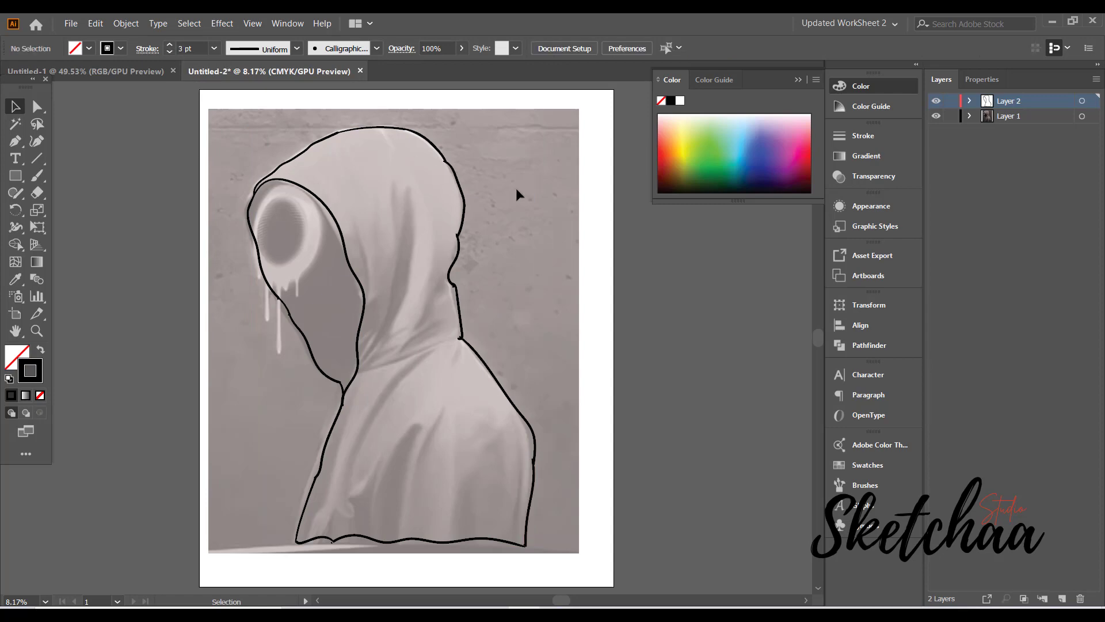
Expand the appearance of all the brush outline strokes and divide them at their overlaps with Pathfinder Divide.
drag(516, 187, 236, 555)
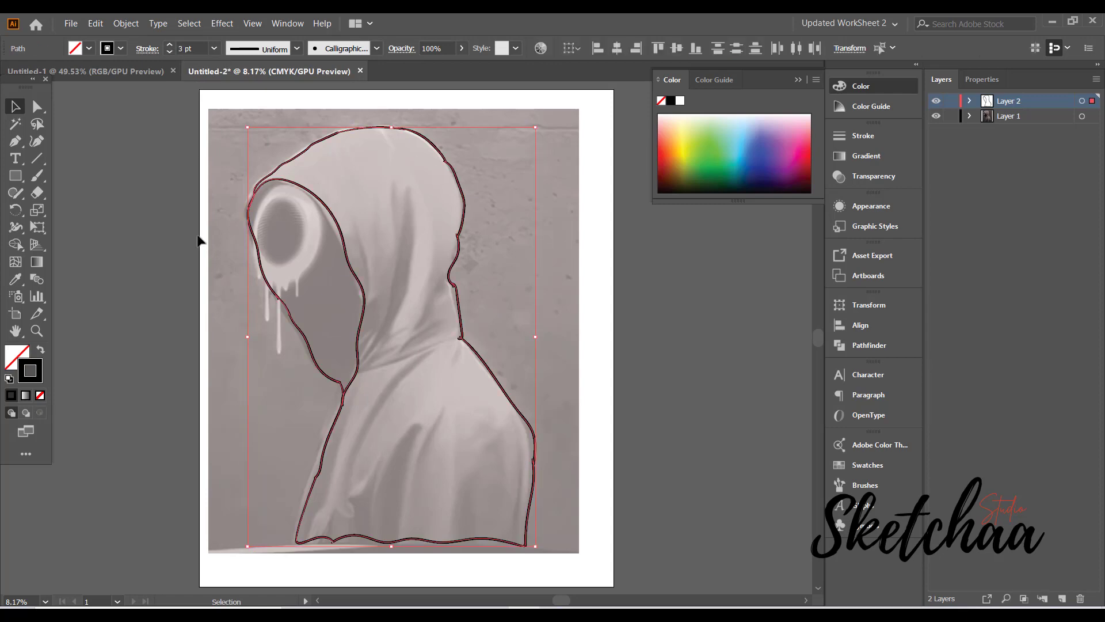
click(125, 23)
click(162, 185)
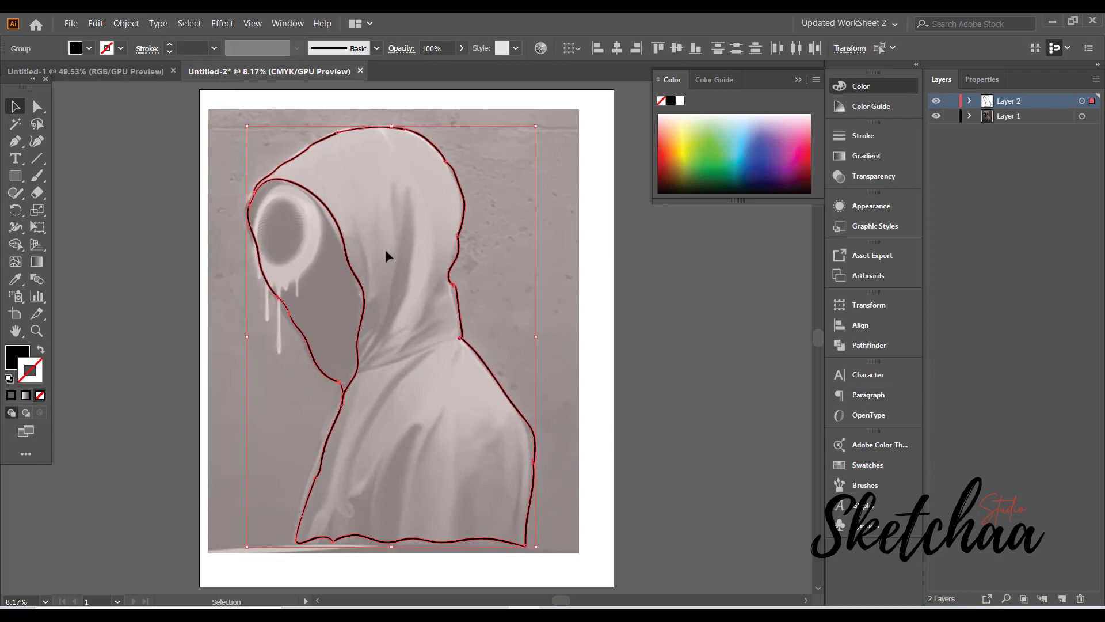
click(126, 23)
click(314, 207)
click(869, 345)
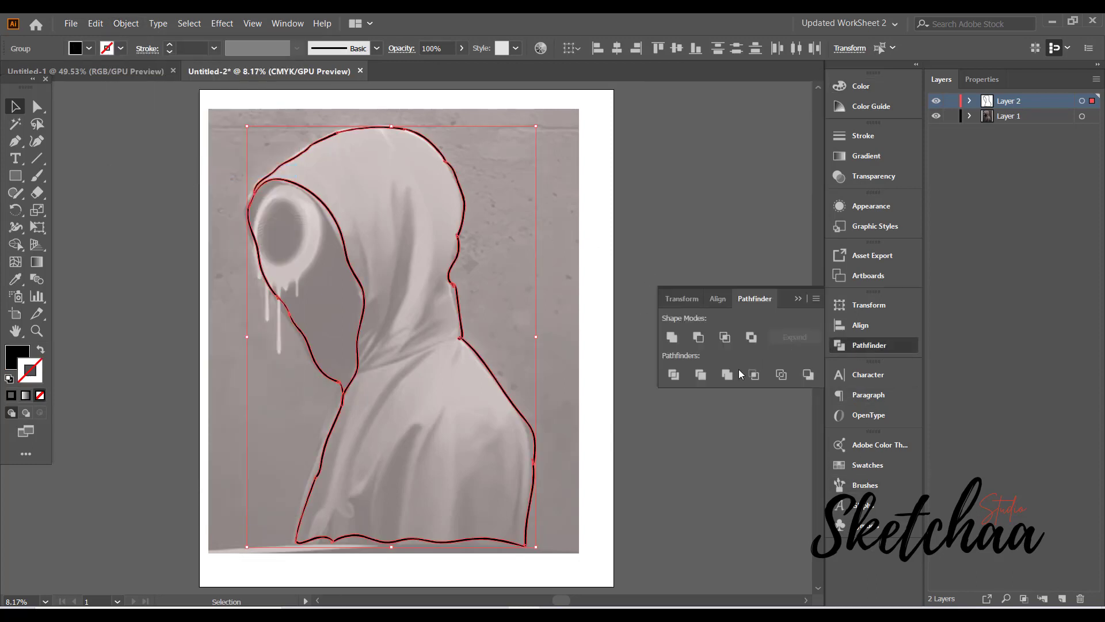
click(679, 379)
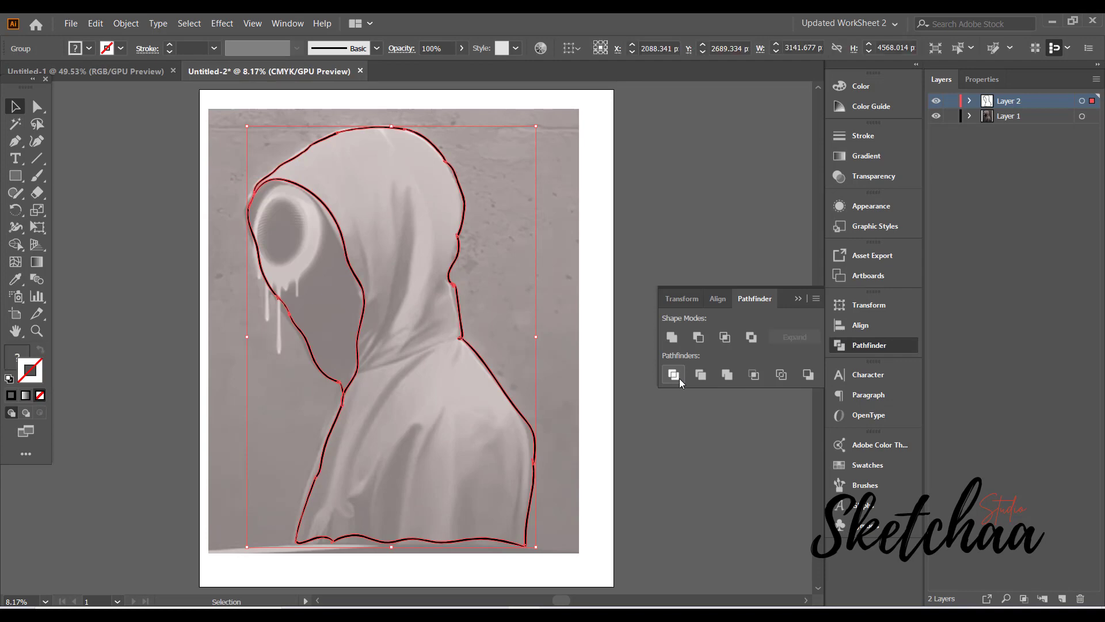
Ungroup the divided outline pieces so the overlapping fragments can be selected separately.
key(ctrl+equal)
key(ctrl+equal)
key(ctrl+equal)
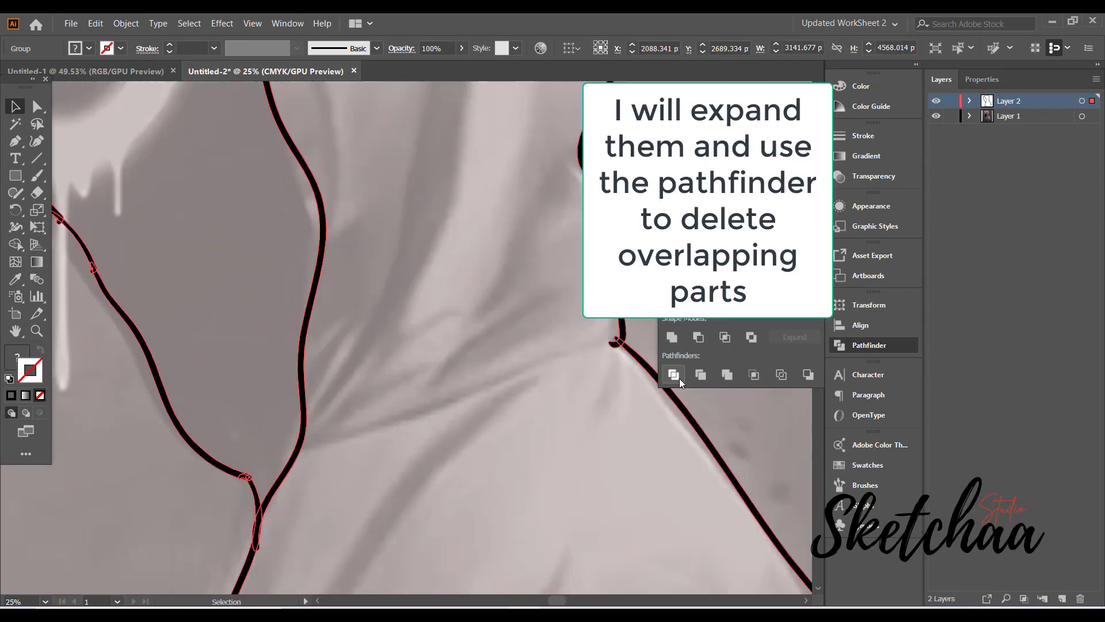
drag(575, 389, 339, 392)
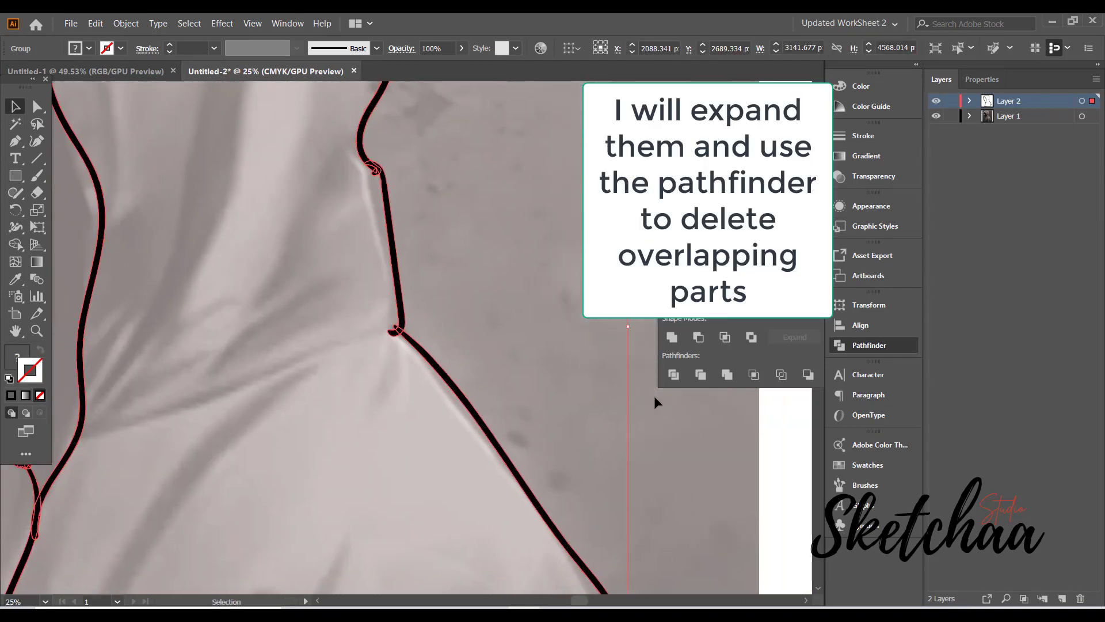
click(390, 337)
right_click(395, 338)
click(423, 436)
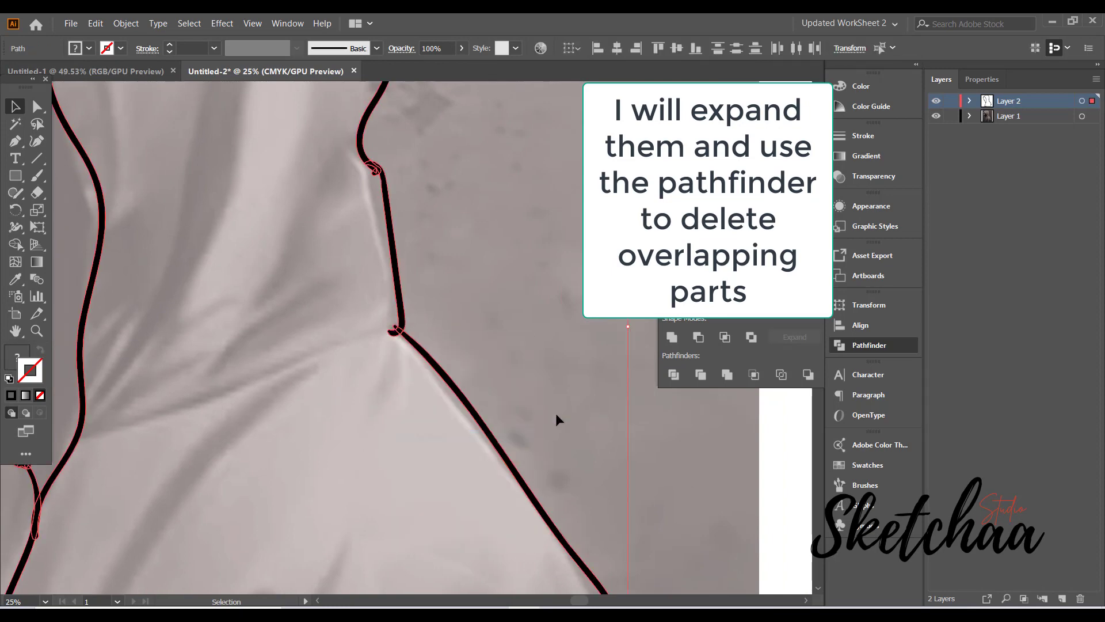
click(556, 418)
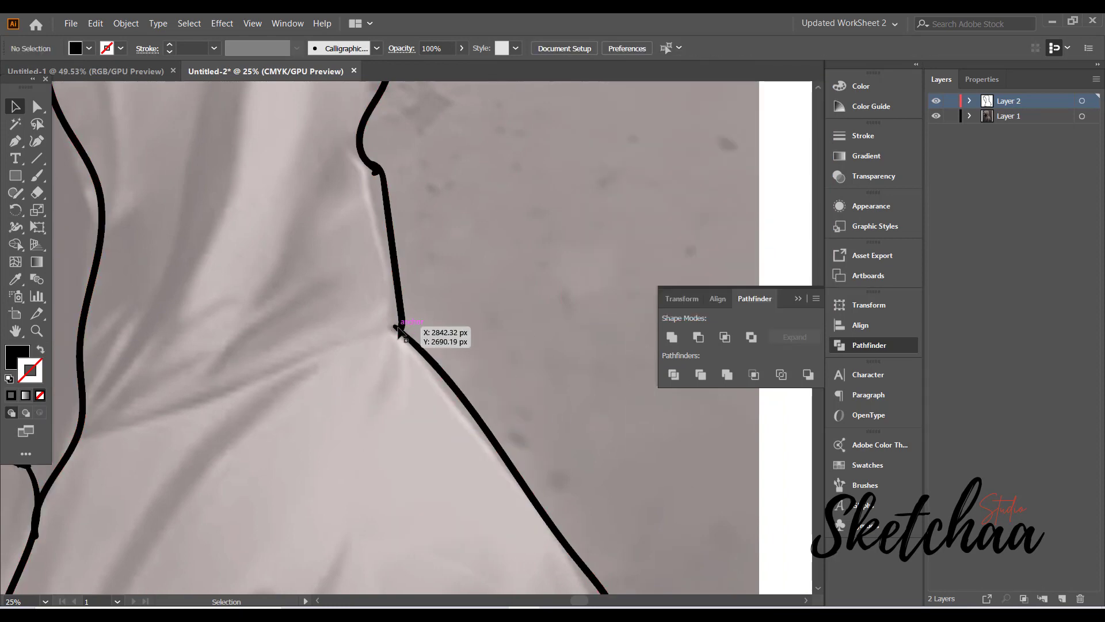
Delete the overlapping stub at the nape and shift the back-of-neck segment slightly left to meet the adjoining outlines.
click(375, 173)
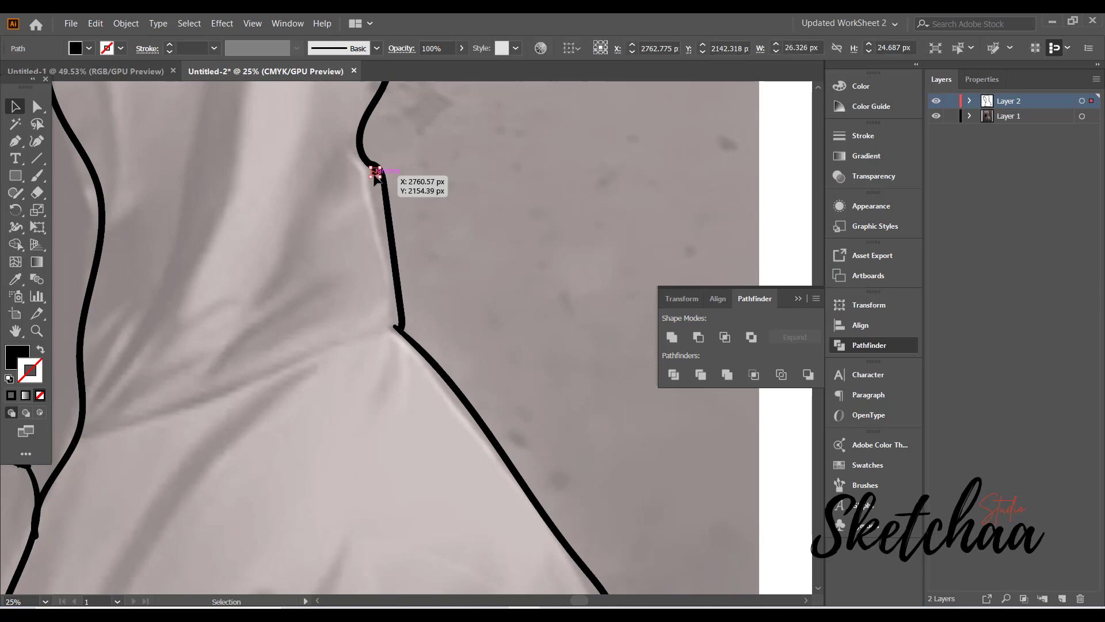
click(381, 177)
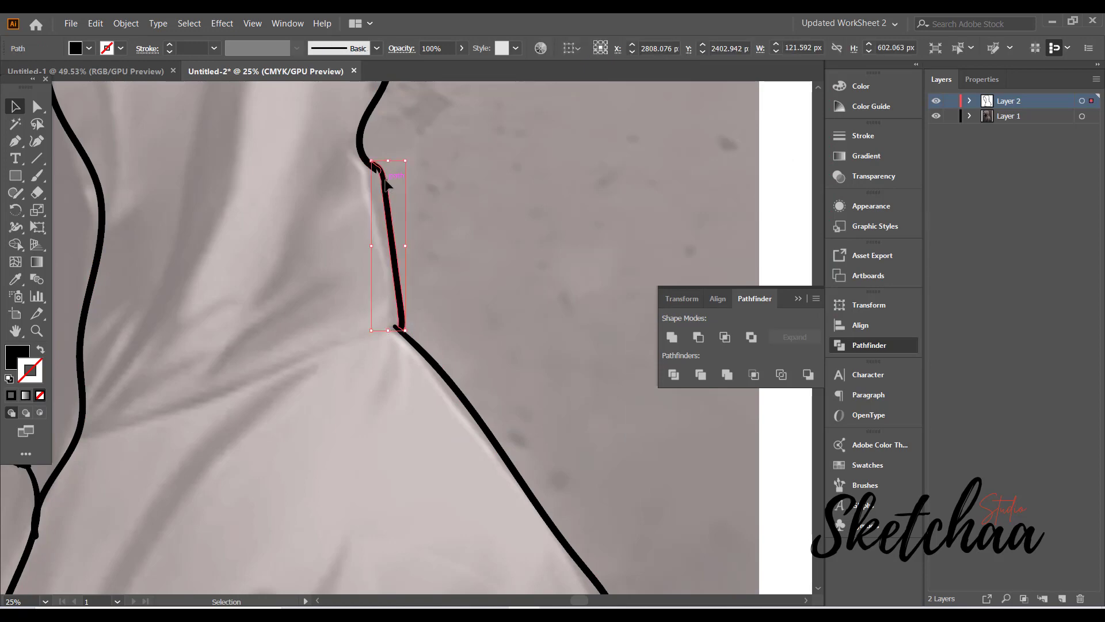
click(481, 178)
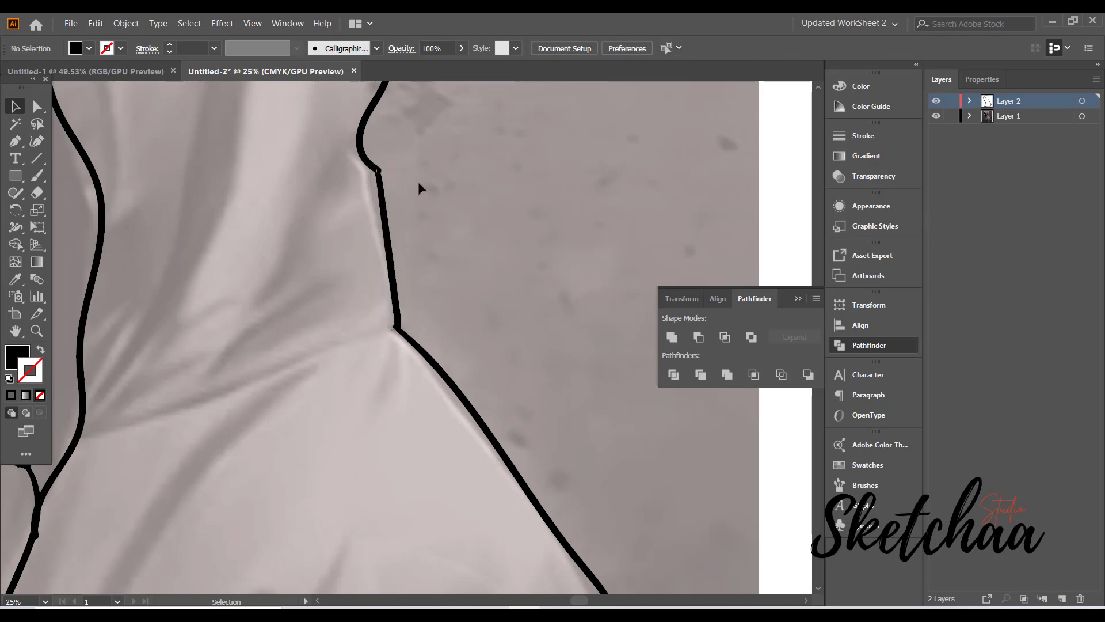
click(385, 211)
click(427, 209)
click(379, 183)
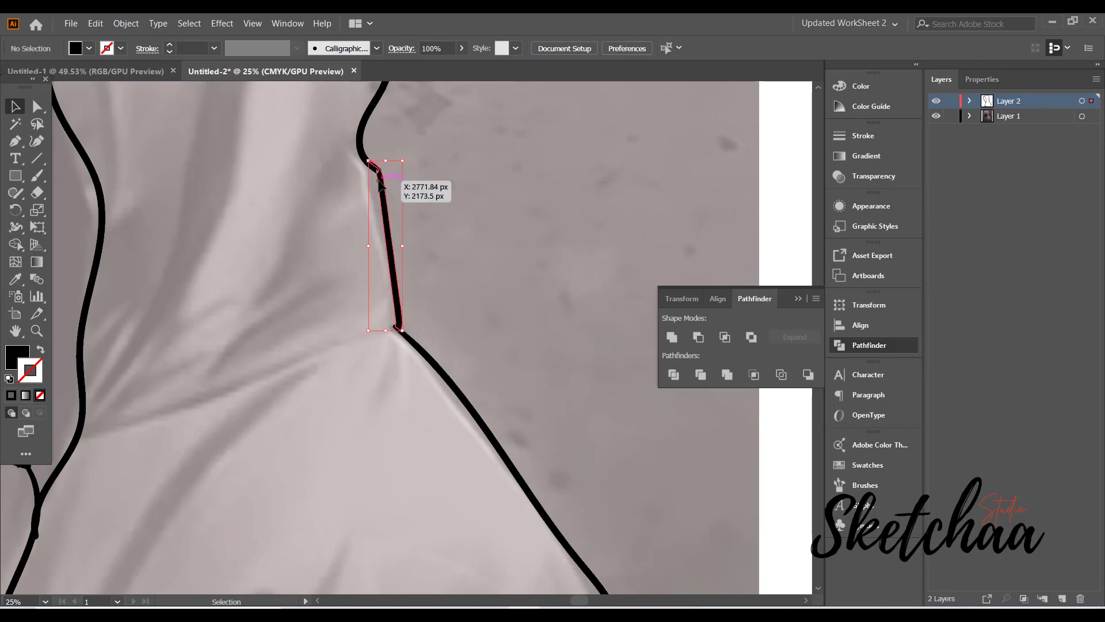
click(440, 201)
Remove the remaining overlapping stubs where outline segments meet along the face edge and chin.
scroll(439, 202, up, 5)
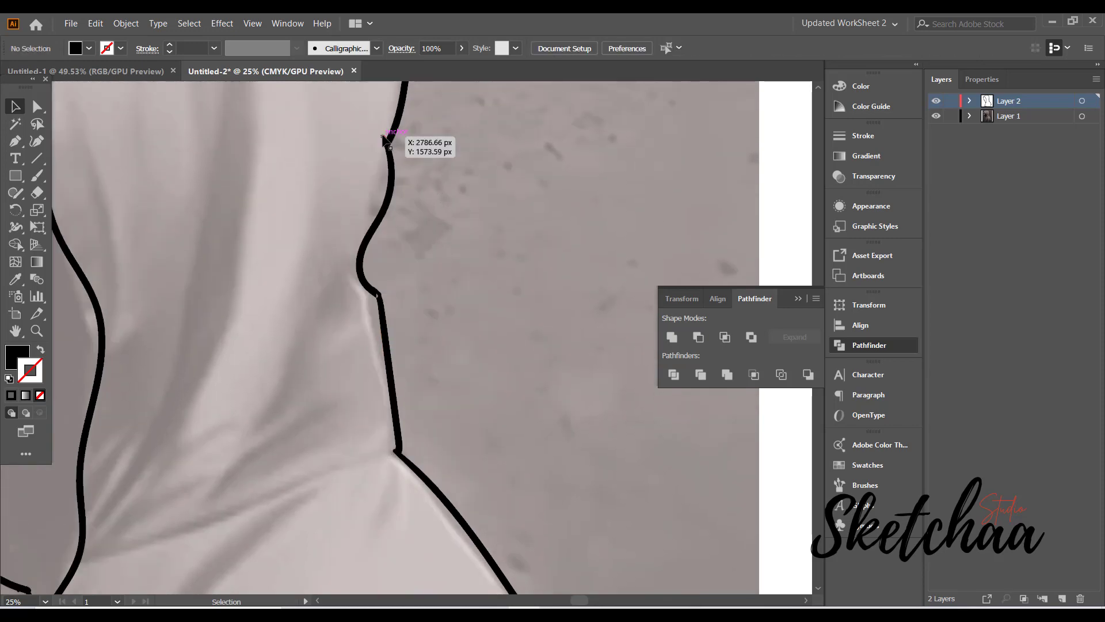
scroll(419, 272, up, 7)
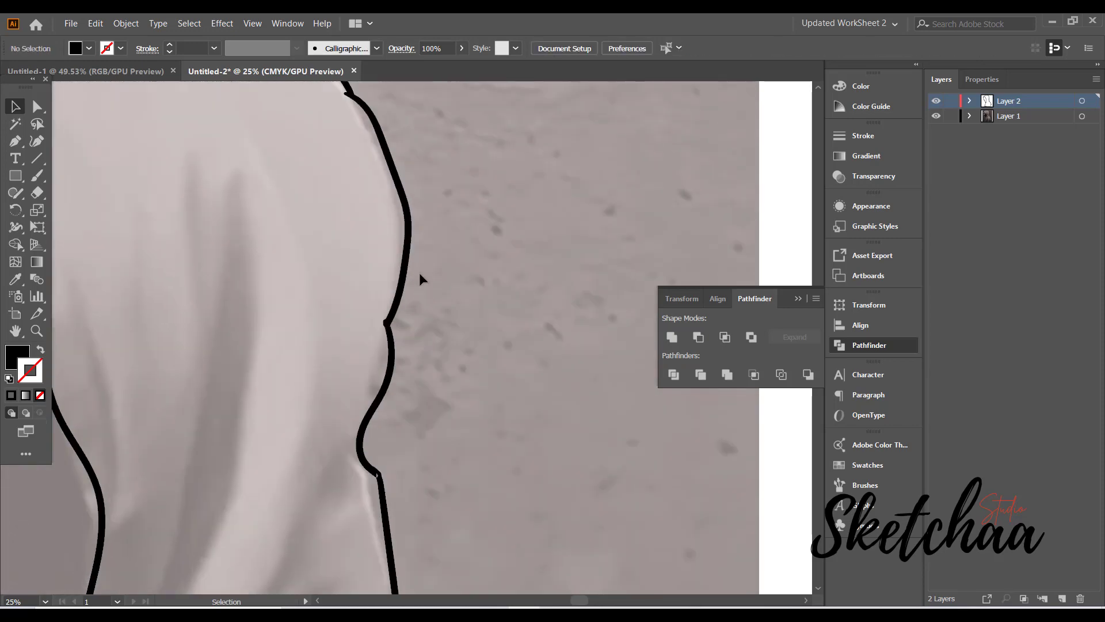
scroll(420, 279, up, 10)
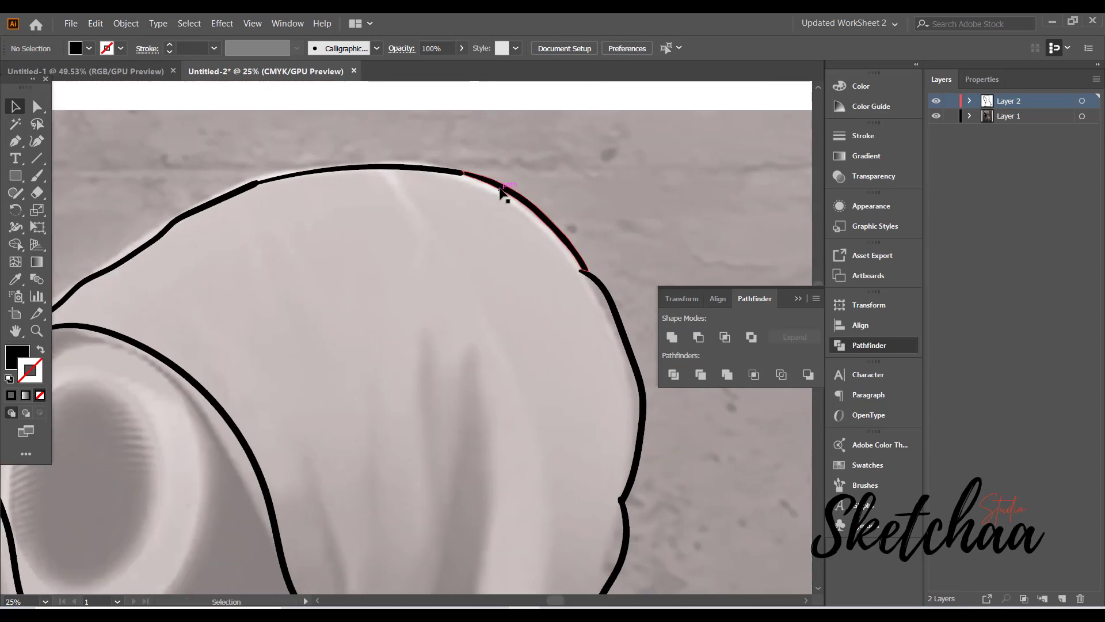
click(501, 193)
click(434, 246)
scroll(433, 245, left, 3)
scroll(434, 245, down, 6)
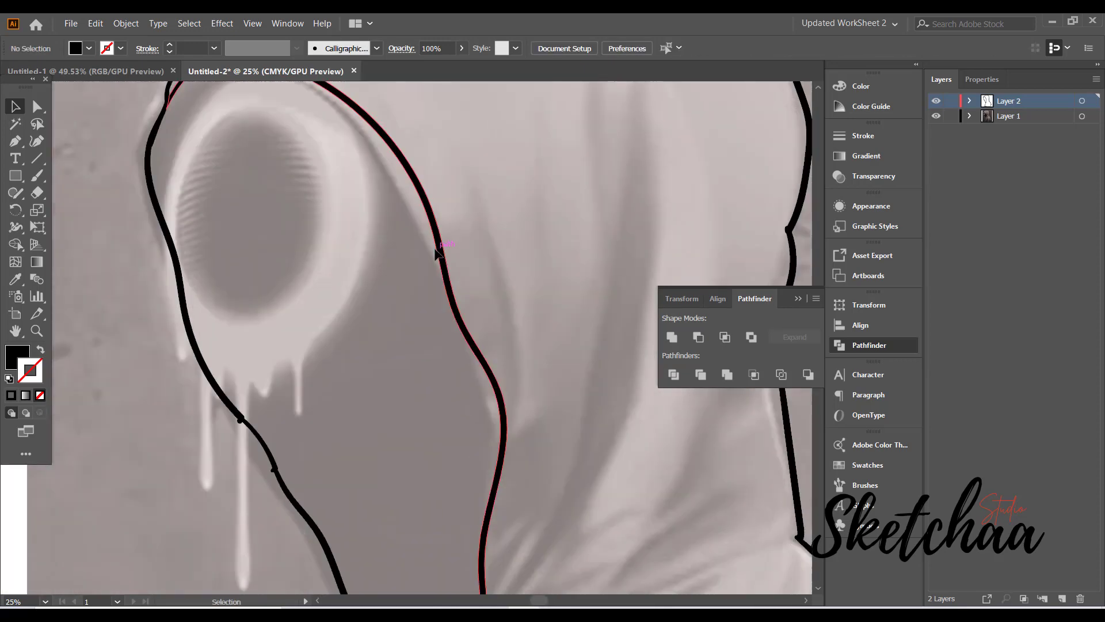
click(246, 440)
click(283, 448)
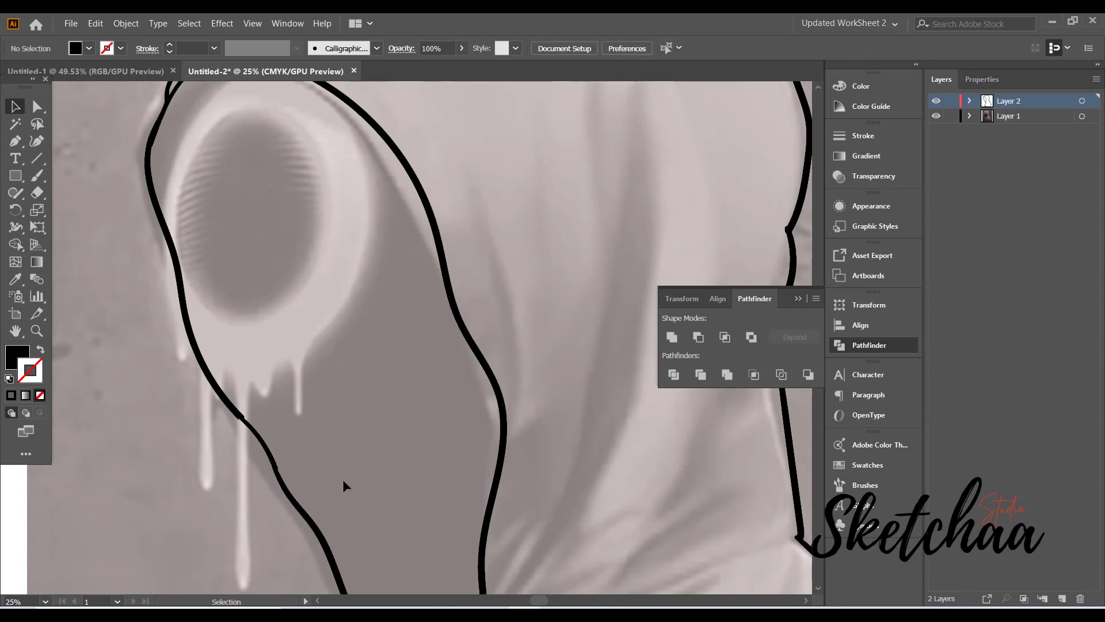
scroll(343, 479, down, 5)
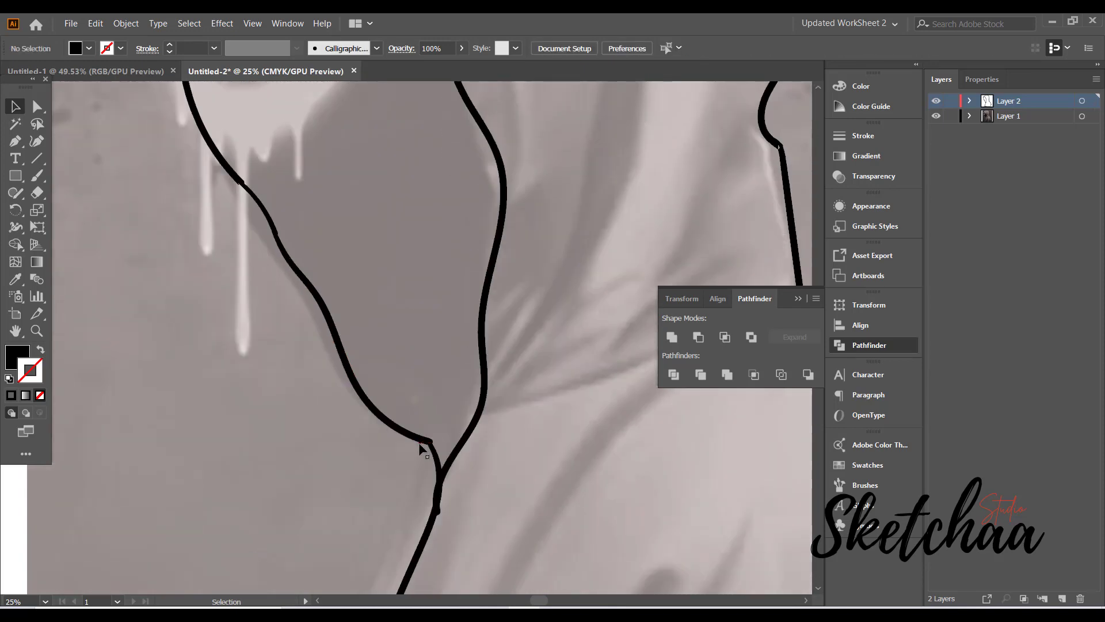
click(419, 443)
scroll(407, 506, down, 10)
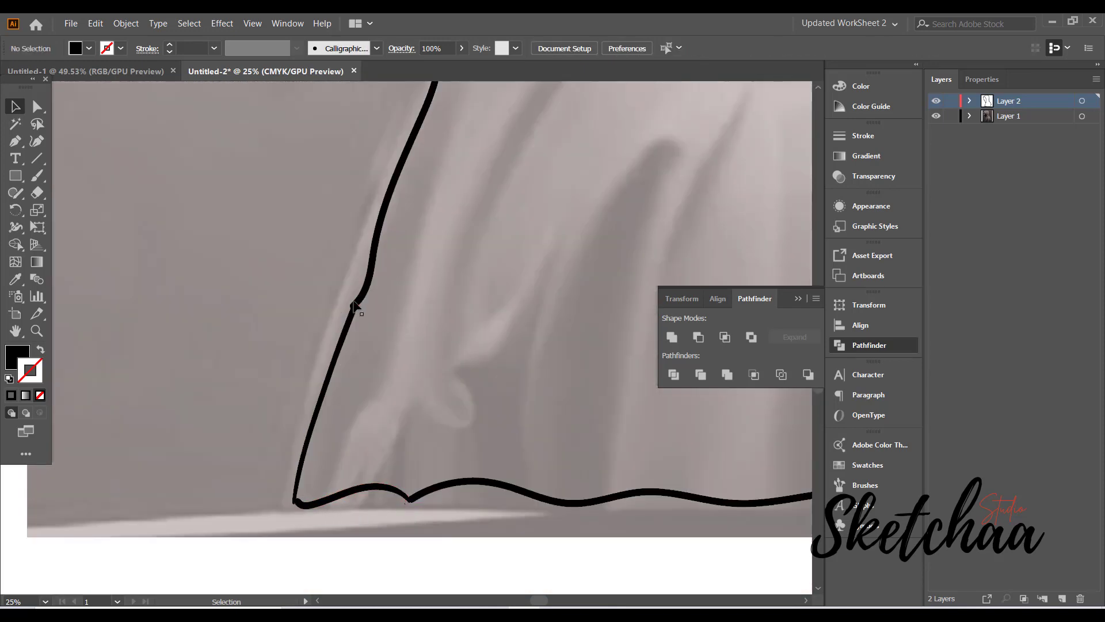
key(ctrl+0)
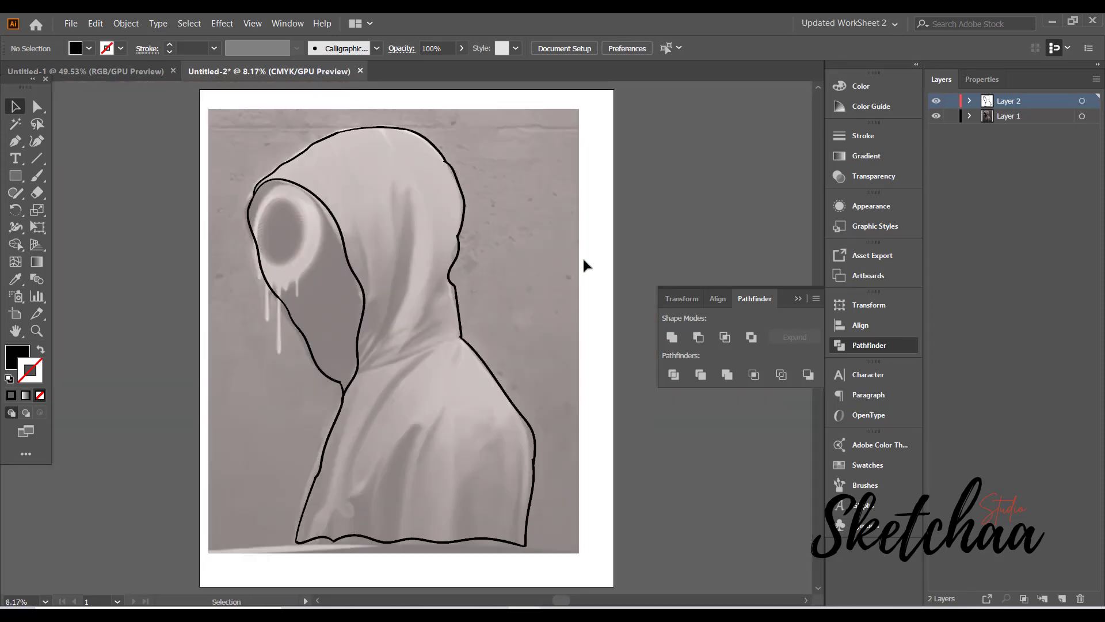
On a new layer, draw black-filled fold shadows with the Pencil tool beside the face opening and down the hood's side.
key(n)
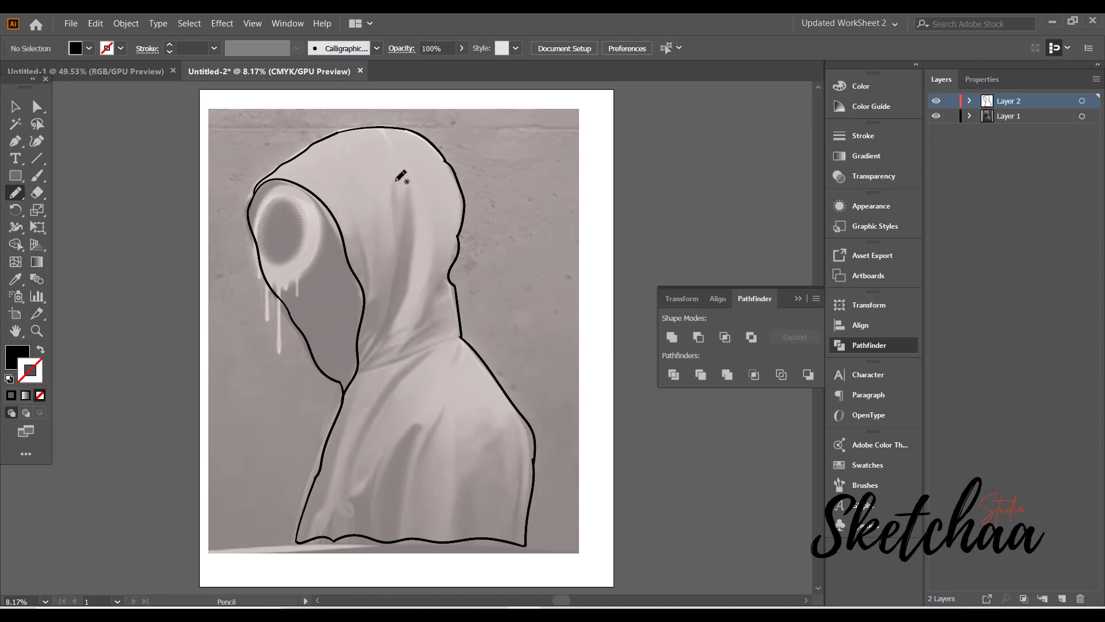
click(1061, 599)
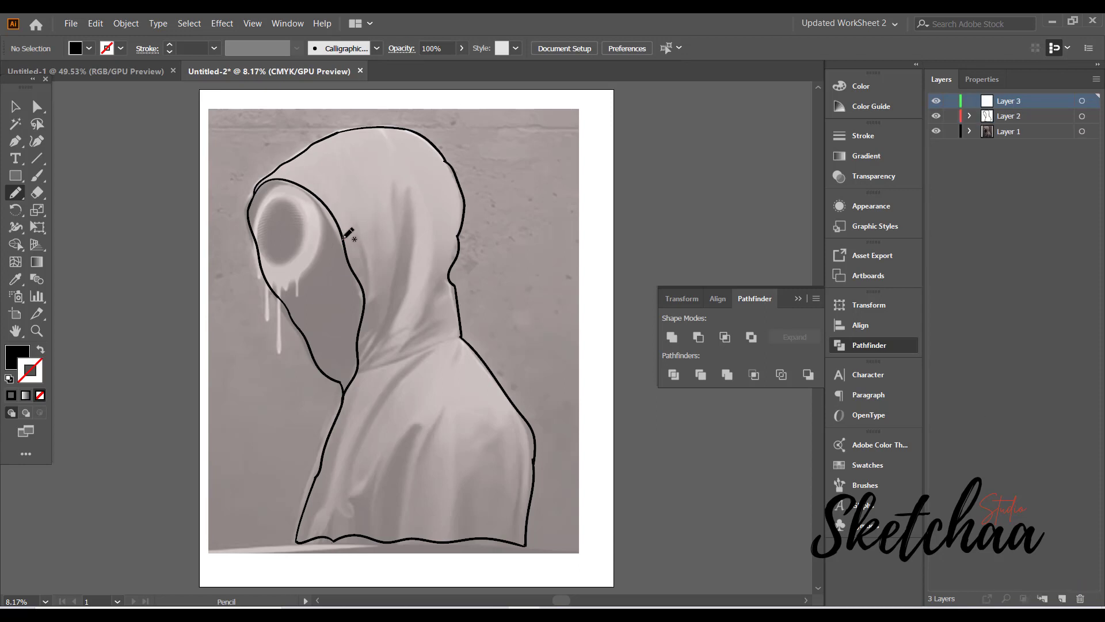
mouse_move(345, 239)
mouse_down()
mouse_move(367, 304)
mouse_move(356, 264)
mouse_move(360, 282)
mouse_move(377, 283)
mouse_move(378, 199)
mouse_move(385, 258)
mouse_up()
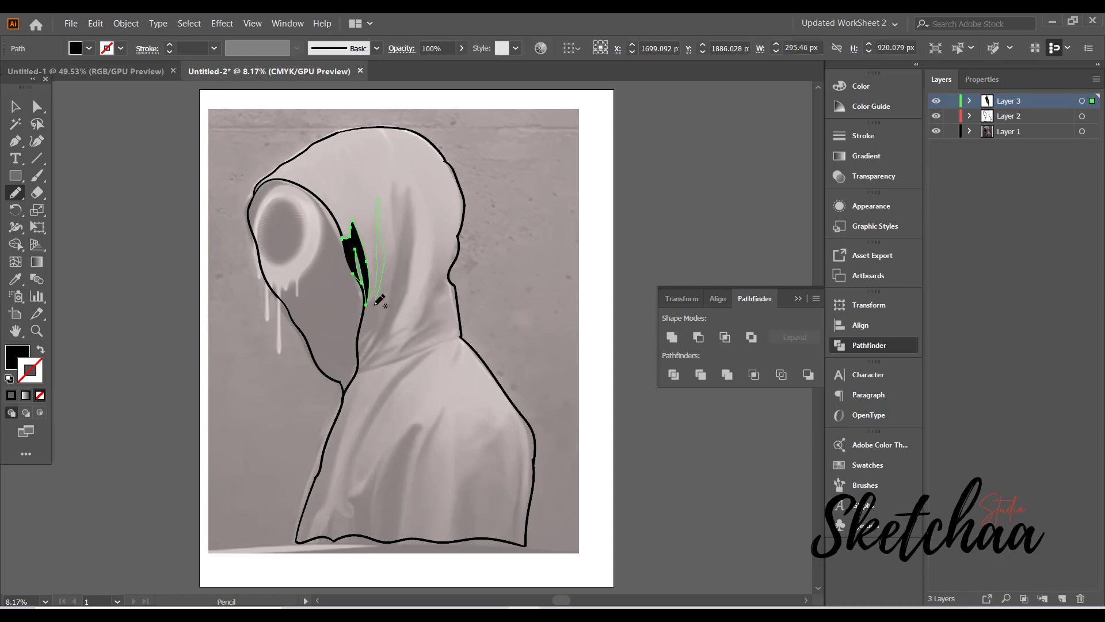
drag(375, 304, 392, 189)
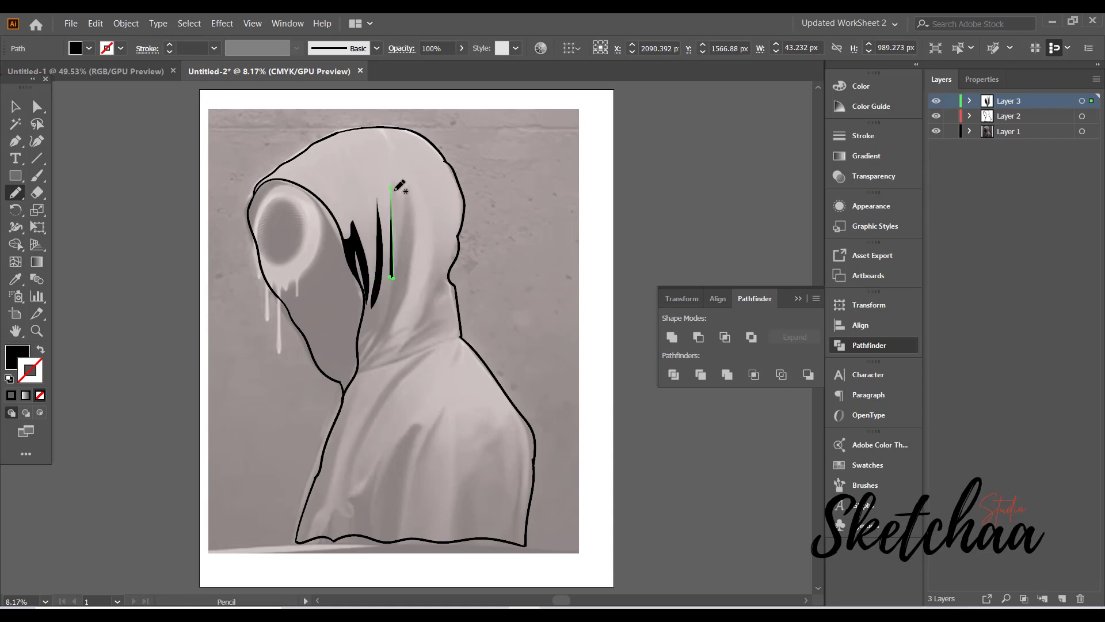
mouse_move(398, 258)
mouse_down()
mouse_move(393, 278)
mouse_move(405, 200)
mouse_move(420, 225)
mouse_move(384, 335)
mouse_up()
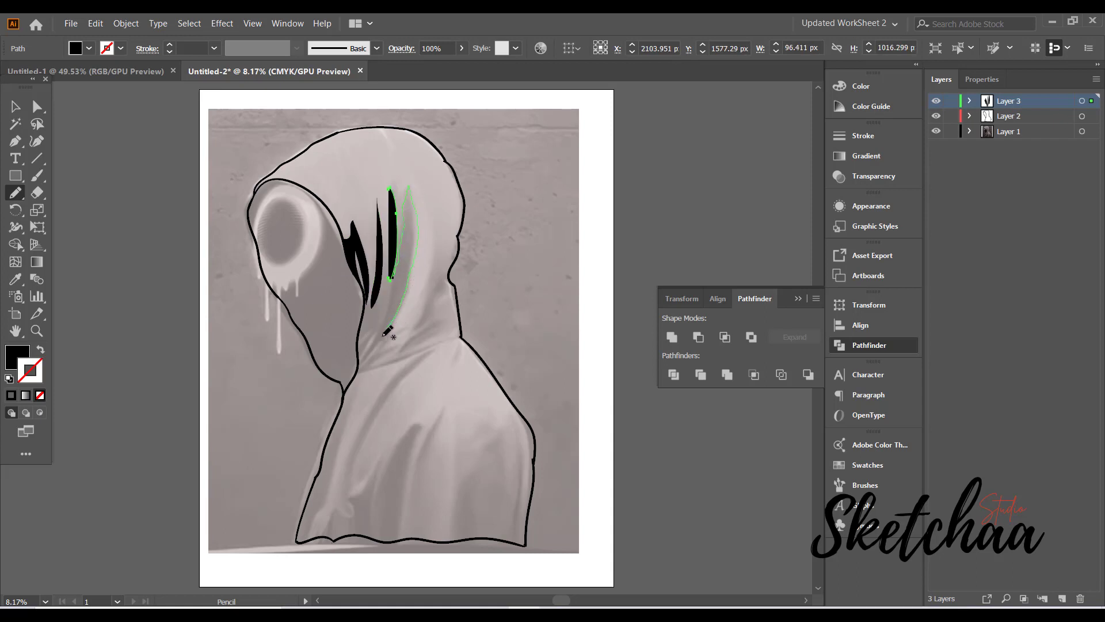
drag(394, 281, 392, 279)
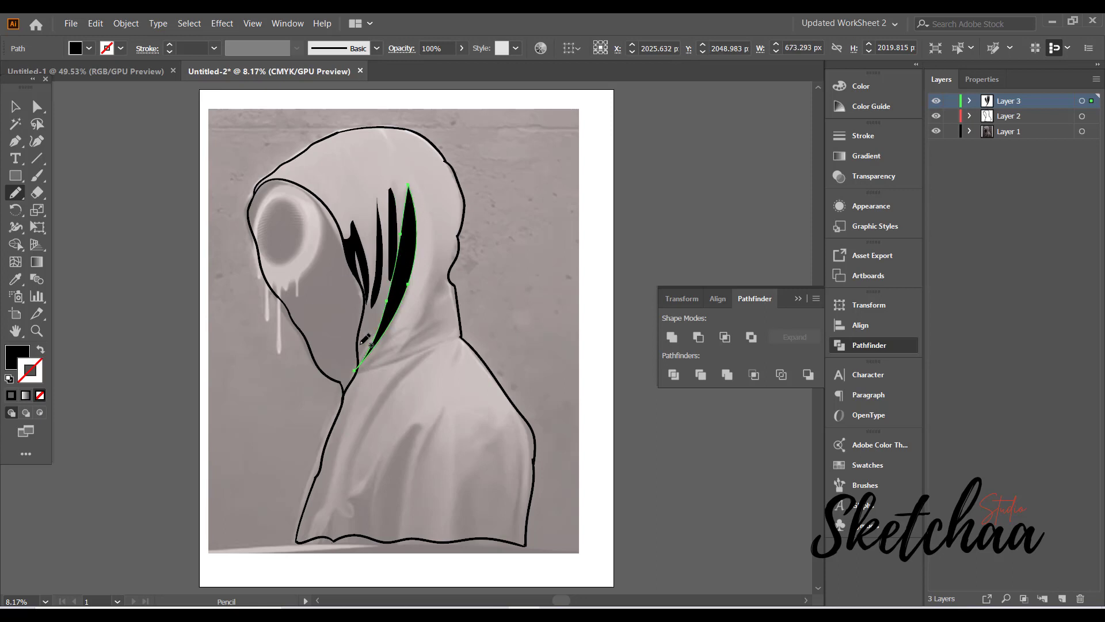
mouse_move(357, 343)
mouse_down()
mouse_move(375, 327)
mouse_move(357, 360)
mouse_up()
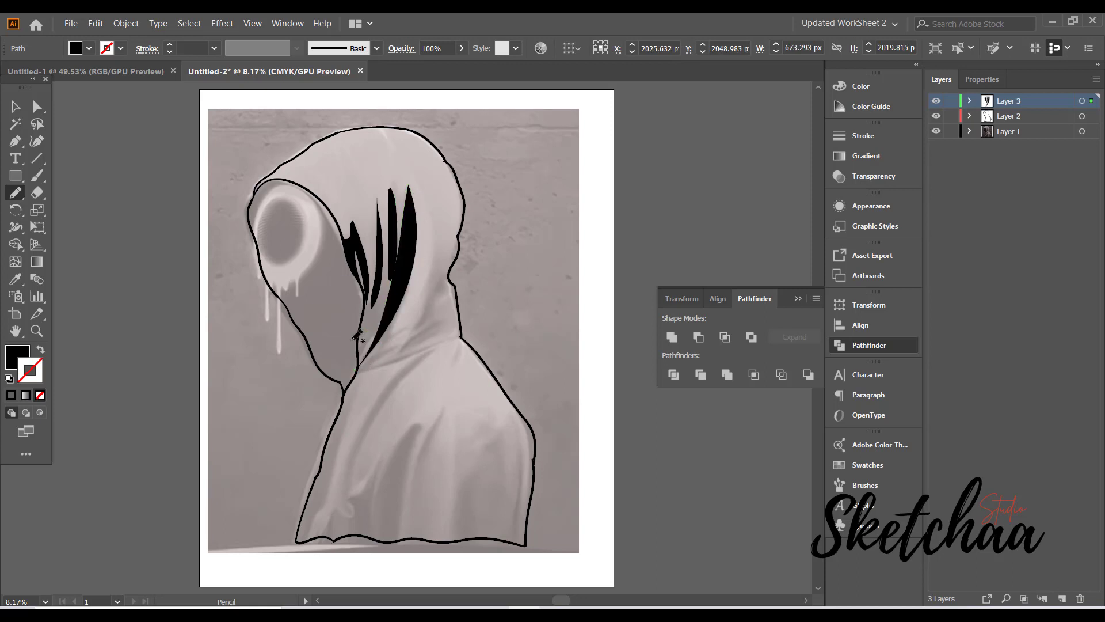
Draw black-filled shadows over the neck folds, down the torso's front edge and at the crown of the hood.
drag(441, 245, 410, 339)
drag(441, 300, 440, 246)
mouse_move(403, 354)
mouse_down()
mouse_move(443, 322)
mouse_move(396, 356)
mouse_move(388, 343)
mouse_move(409, 328)
mouse_move(392, 337)
mouse_move(398, 317)
mouse_move(377, 352)
mouse_move(398, 345)
mouse_move(389, 362)
mouse_move(455, 339)
mouse_up()
mouse_move(361, 372)
mouse_down()
mouse_move(303, 541)
mouse_move(358, 385)
mouse_up()
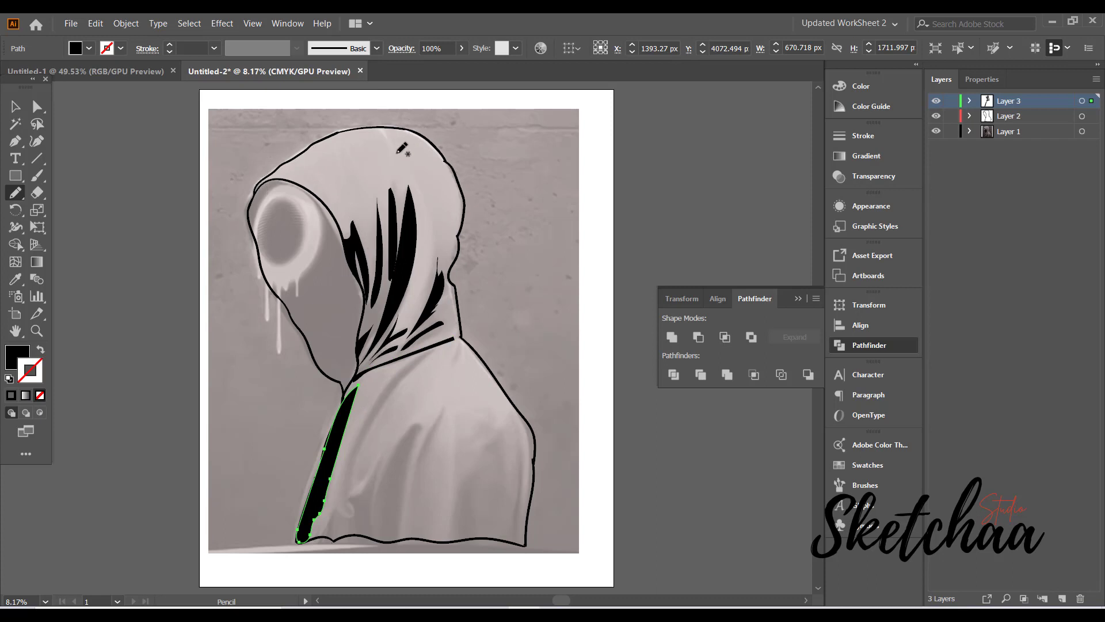
drag(401, 165, 374, 130)
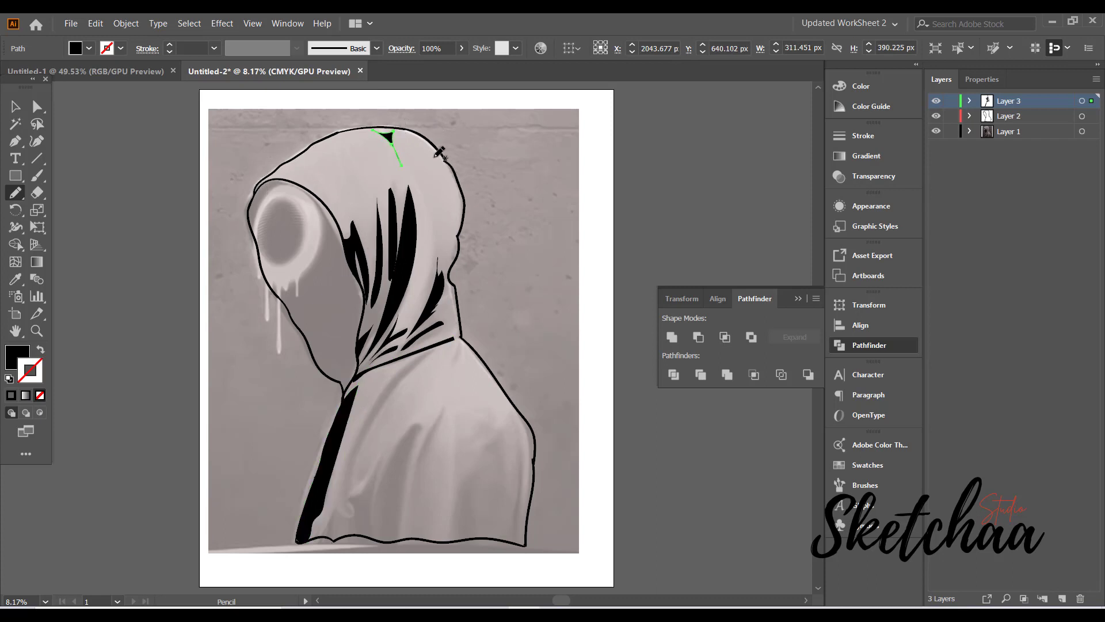
Draw black-filled shadow shapes for the folds across the torso and sleeve and for the shaded area of the upper back.
mouse_move(340, 488)
mouse_down()
mouse_move(374, 405)
mouse_move(412, 360)
mouse_move(438, 350)
mouse_move(374, 423)
mouse_move(343, 491)
mouse_up()
mouse_move(379, 537)
mouse_down()
mouse_move(381, 480)
mouse_move(401, 439)
mouse_move(425, 424)
mouse_move(379, 537)
mouse_up()
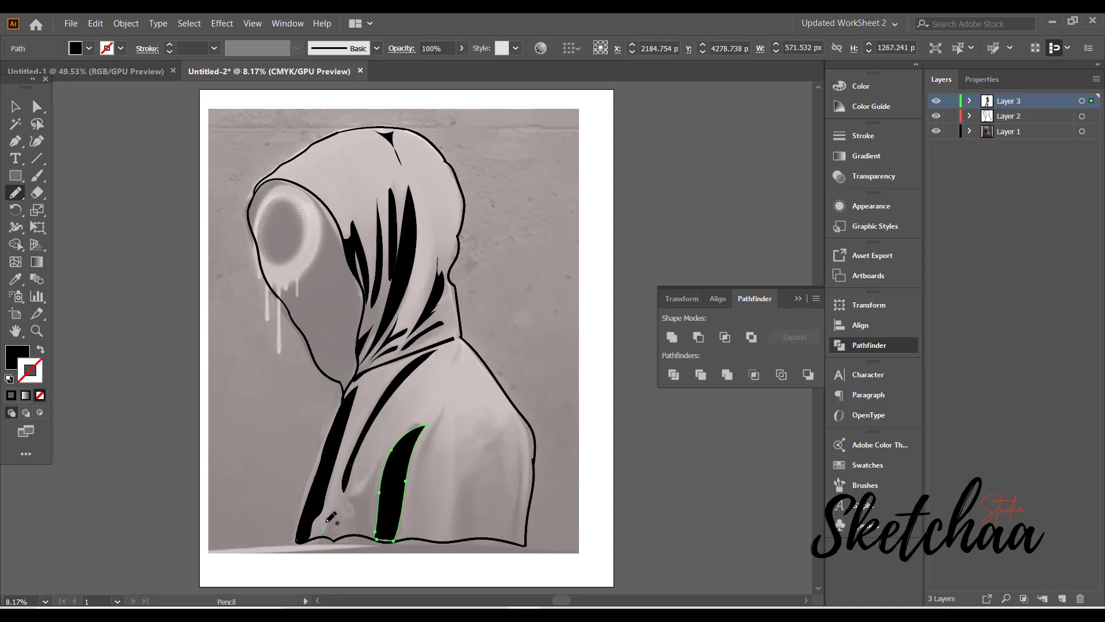
mouse_move(364, 485)
mouse_down()
mouse_move(380, 480)
mouse_move(371, 533)
mouse_move(326, 528)
mouse_up()
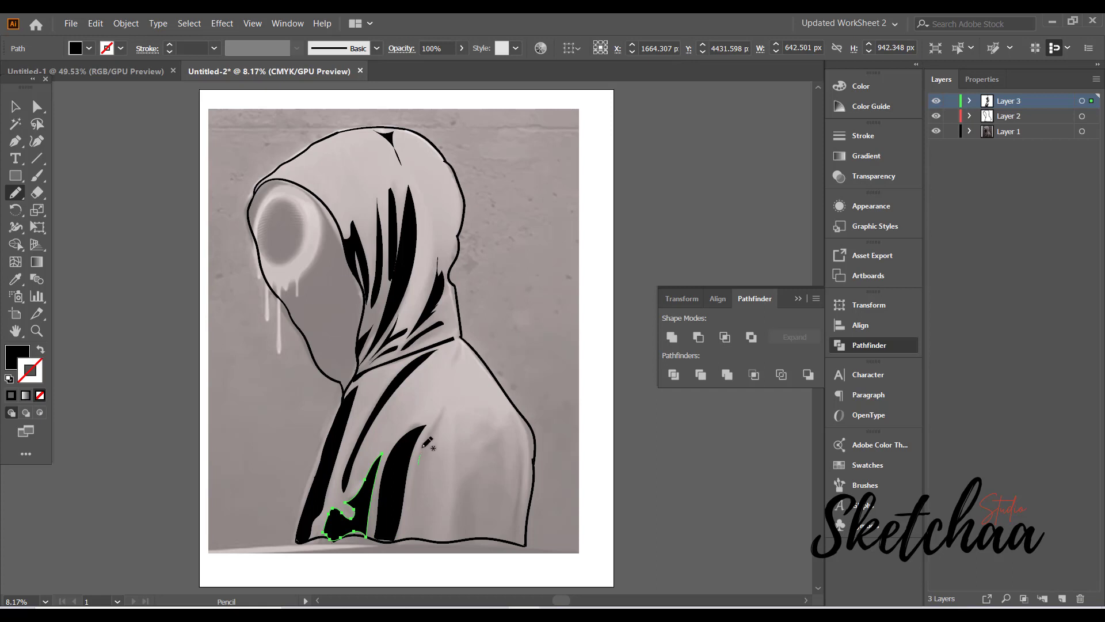
mouse_move(424, 447)
mouse_down()
mouse_move(417, 530)
mouse_move(426, 455)
mouse_up()
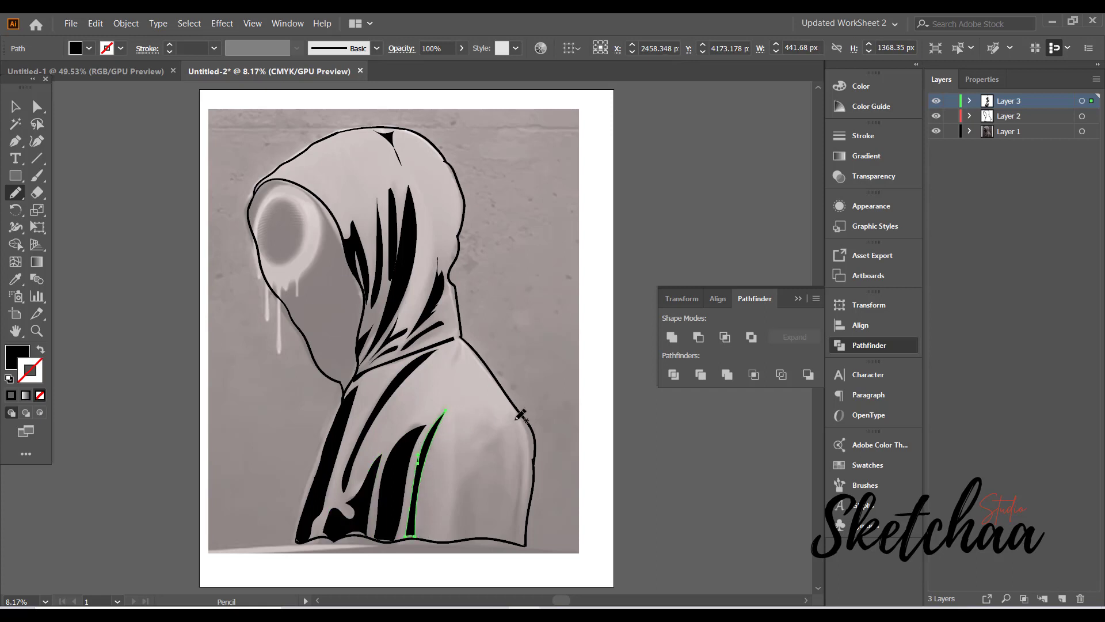
mouse_move(516, 418)
mouse_down()
mouse_move(485, 442)
mouse_move(510, 536)
mouse_move(521, 474)
mouse_up()
drag(513, 412, 512, 416)
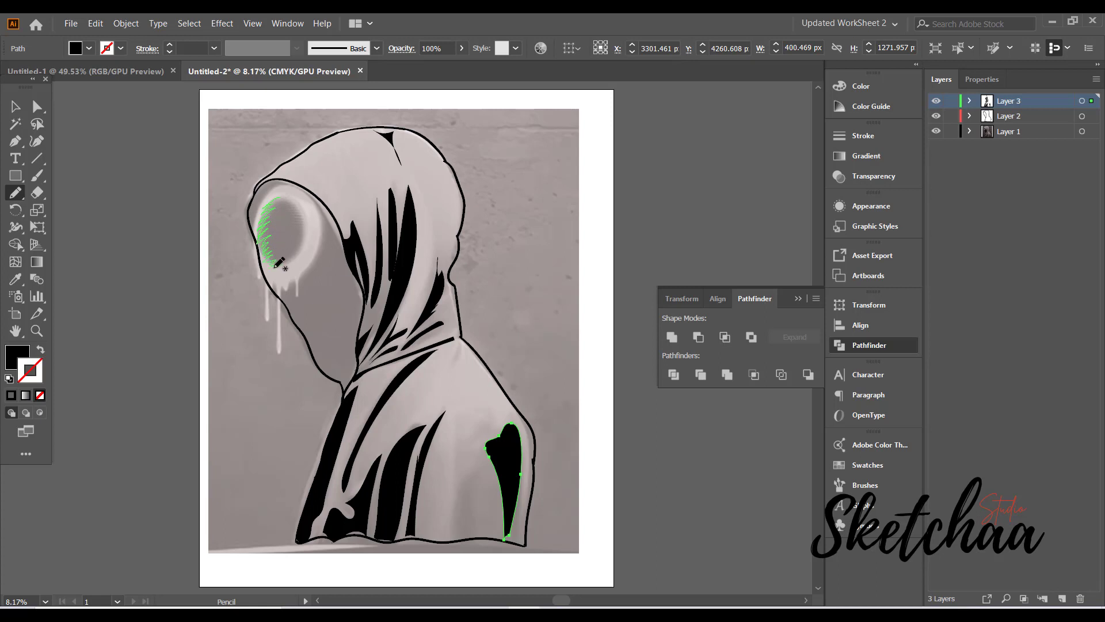
Draw a jagged black shape over the mask's eye hole and black shadows along the front and top of the hood.
mouse_move(275, 268)
mouse_down()
mouse_move(306, 223)
mouse_move(277, 198)
mouse_up()
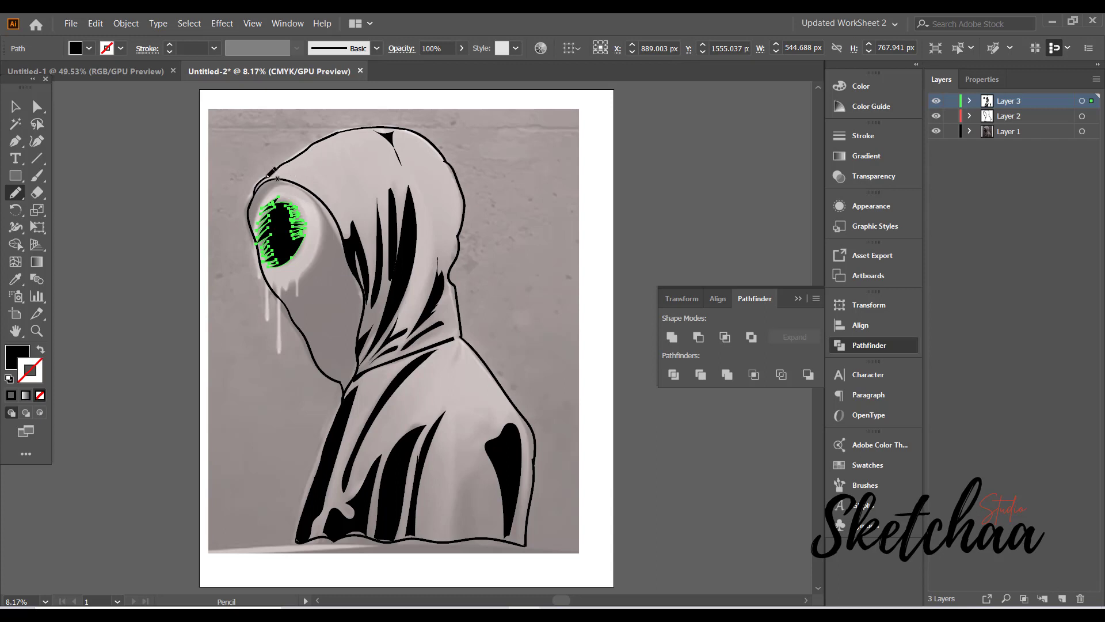
mouse_move(258, 185)
mouse_down()
mouse_move(292, 175)
mouse_move(338, 210)
mouse_move(277, 172)
mouse_up()
mouse_move(338, 145)
mouse_down()
mouse_move(358, 178)
mouse_move(333, 151)
mouse_move(307, 154)
mouse_move(337, 135)
mouse_up()
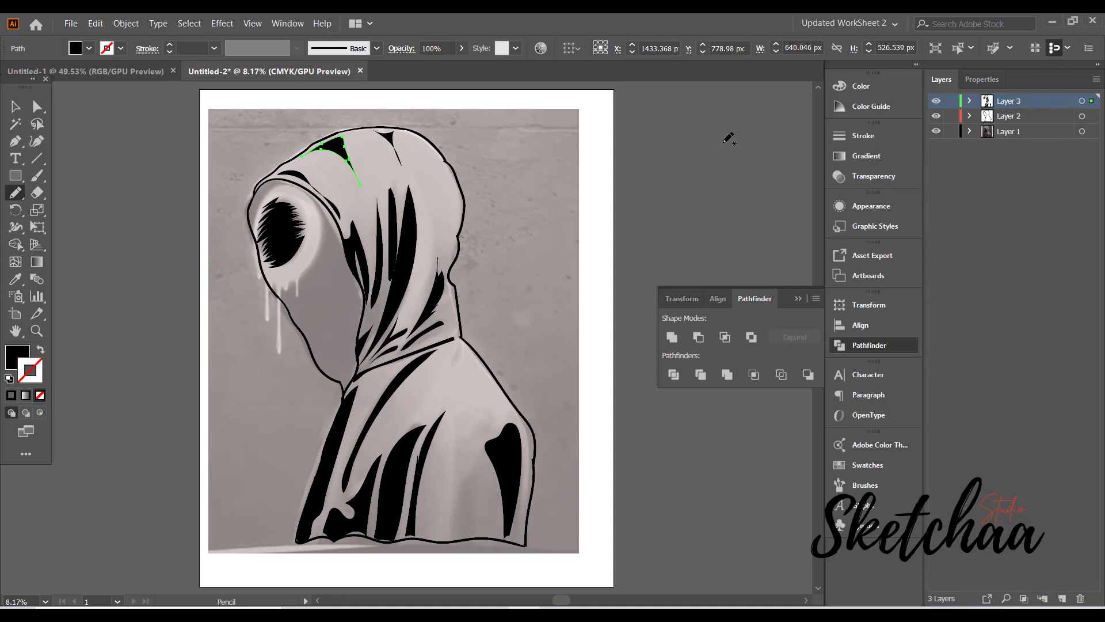
Check the line art without the dimmed reference image on Layer 1, and restore the image's visibility.
click(936, 131)
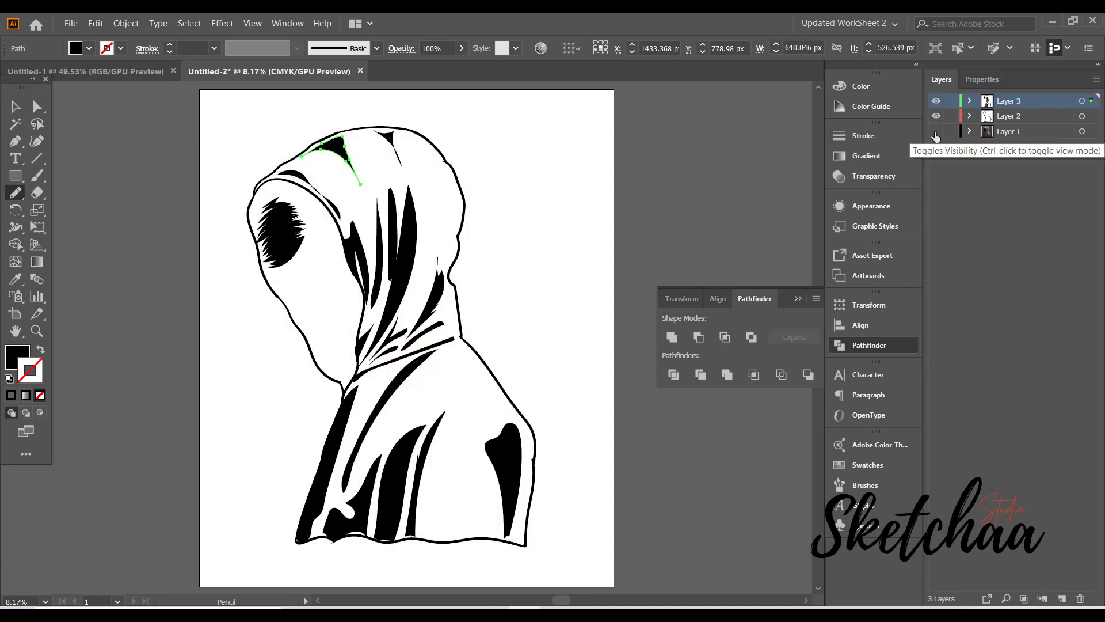
click(936, 132)
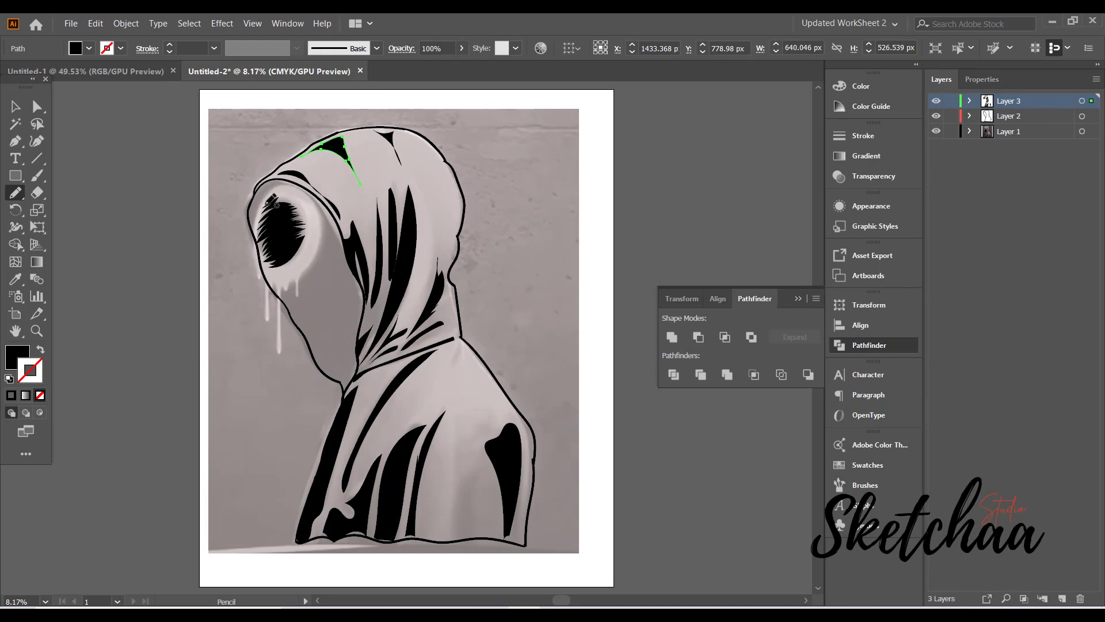
mouse_move(254, 234)
mouse_down()
mouse_move(289, 185)
mouse_move(315, 199)
mouse_move(322, 232)
mouse_move(299, 307)
mouse_move(293, 283)
mouse_move(283, 289)
mouse_move(281, 364)
mouse_move(269, 289)
mouse_move(263, 327)
mouse_move(258, 278)
mouse_move(250, 296)
mouse_move(257, 218)
mouse_up()
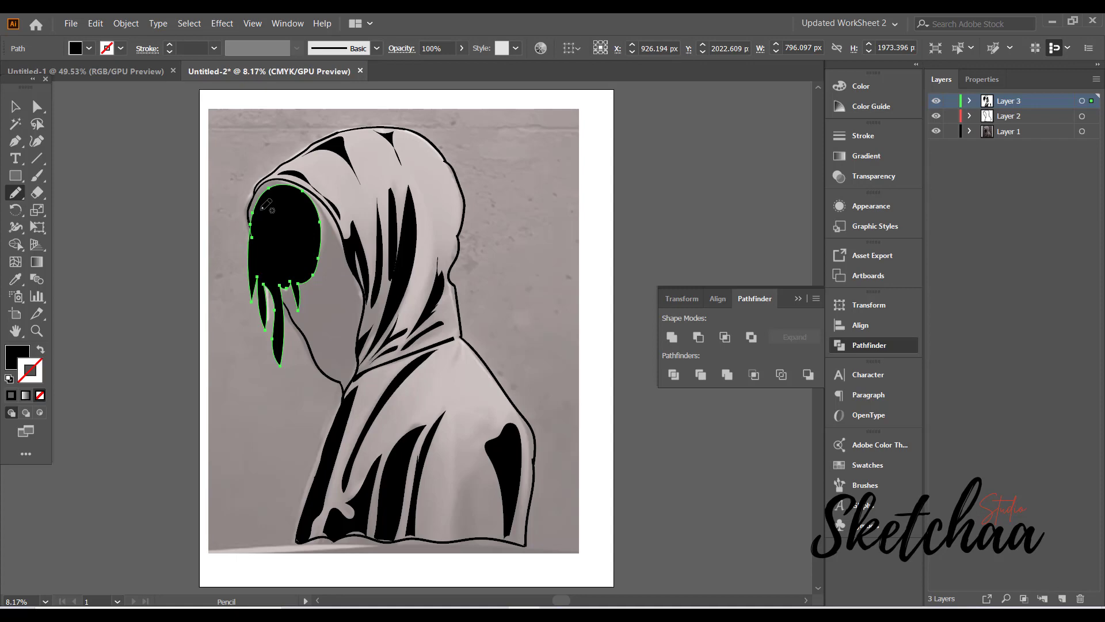
click(16, 106)
key(Delete)
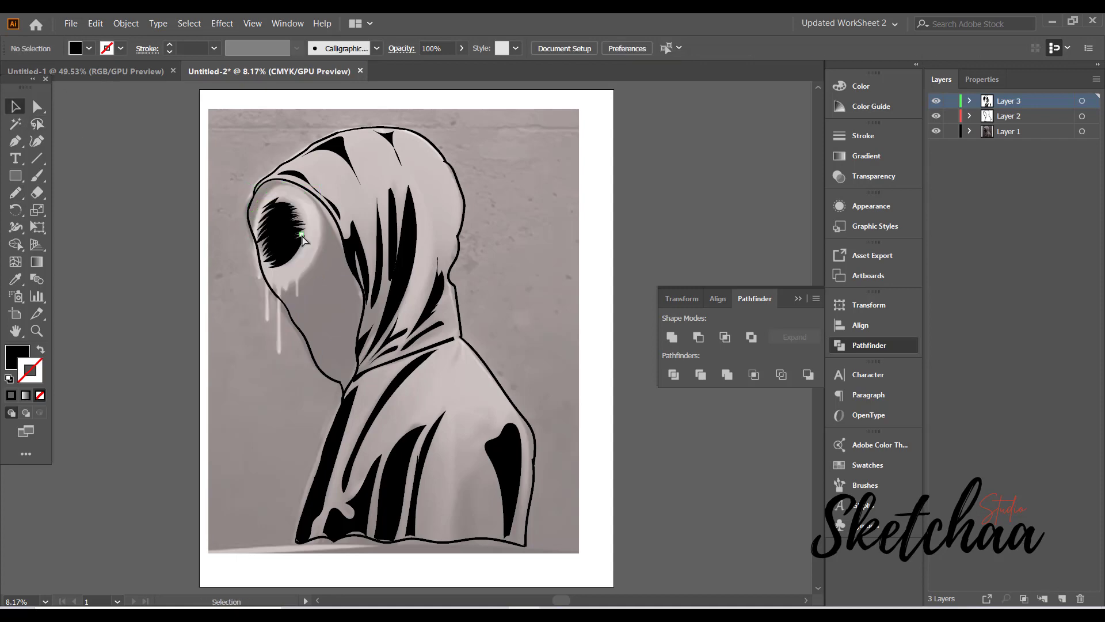
click(303, 239)
key(ctrl+z)
click(290, 236)
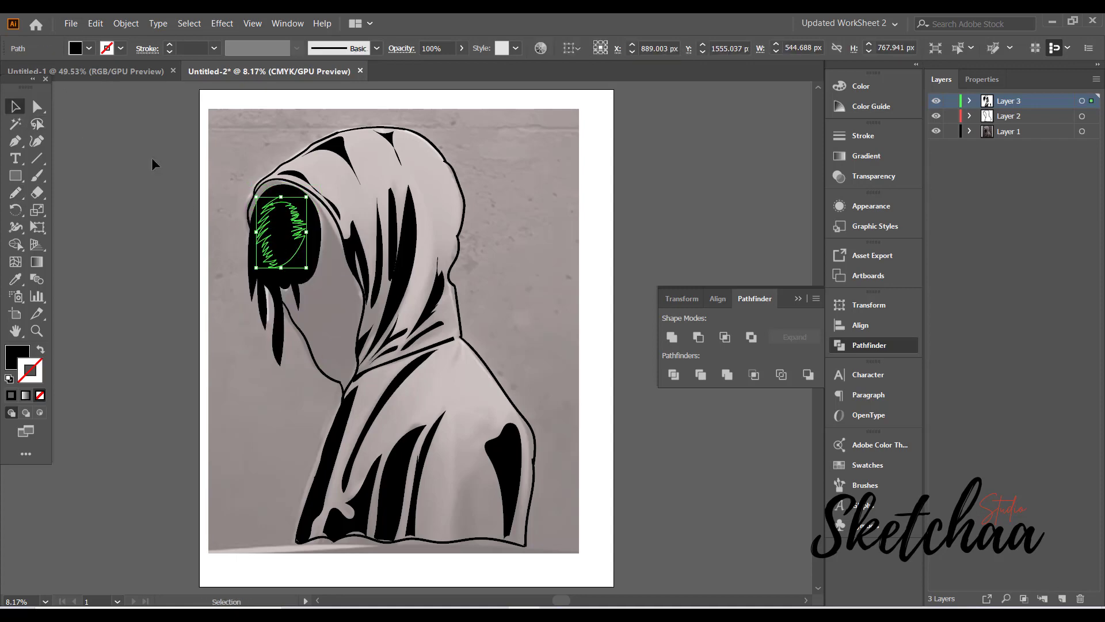
click(75, 48)
click(32, 79)
click(114, 178)
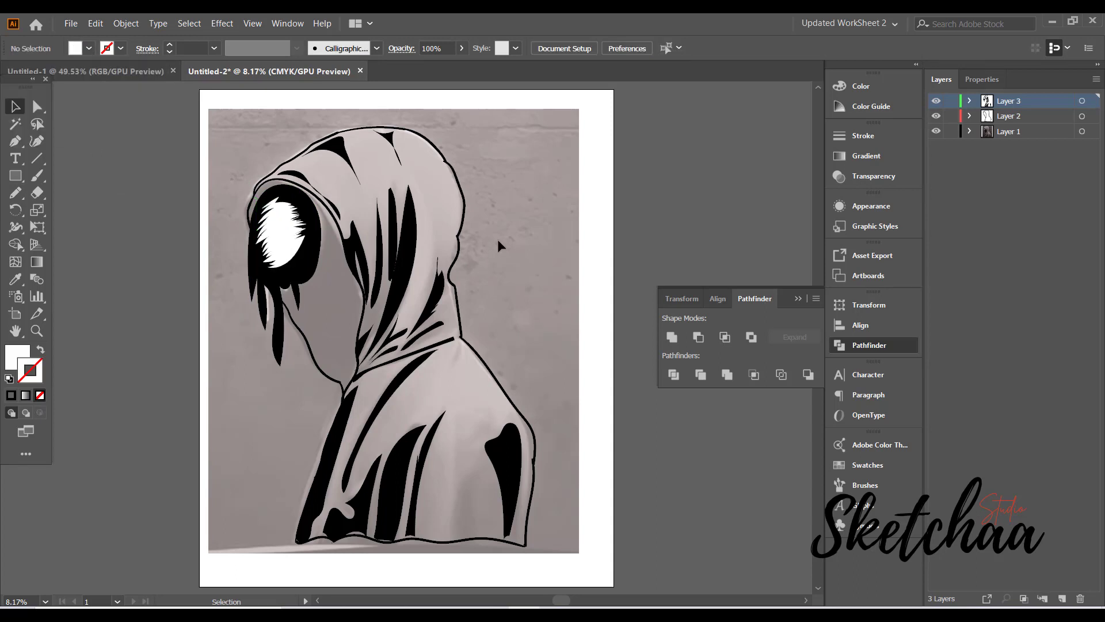
click(315, 265)
key(Delete)
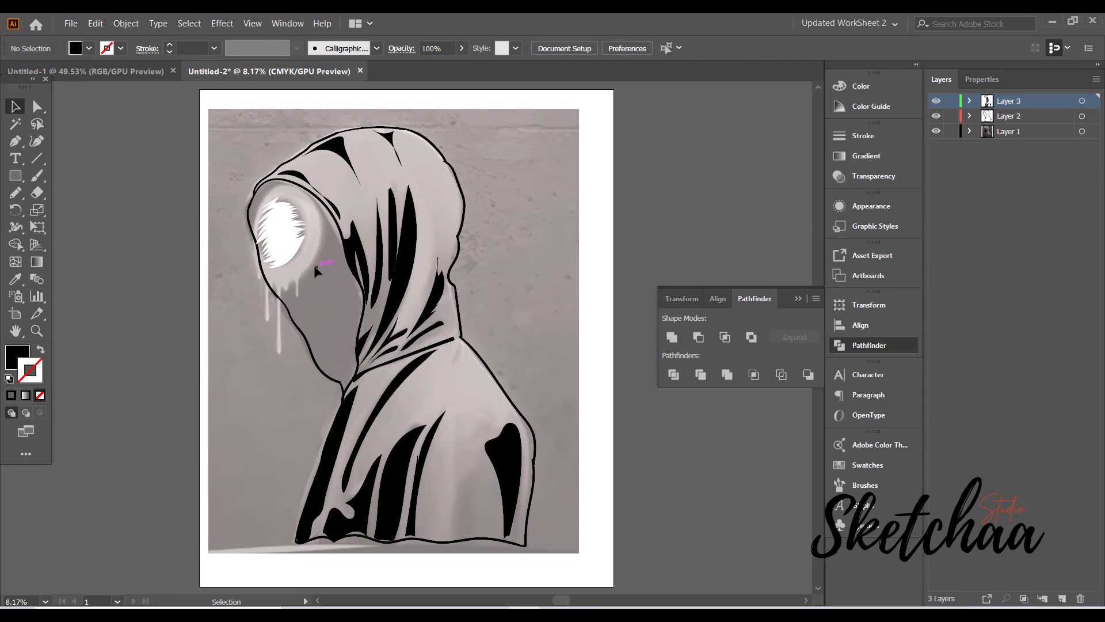
Draw the mask's rounded shape with paint drips along its lower edge using the Pencil tool, and fill it white.
key(n)
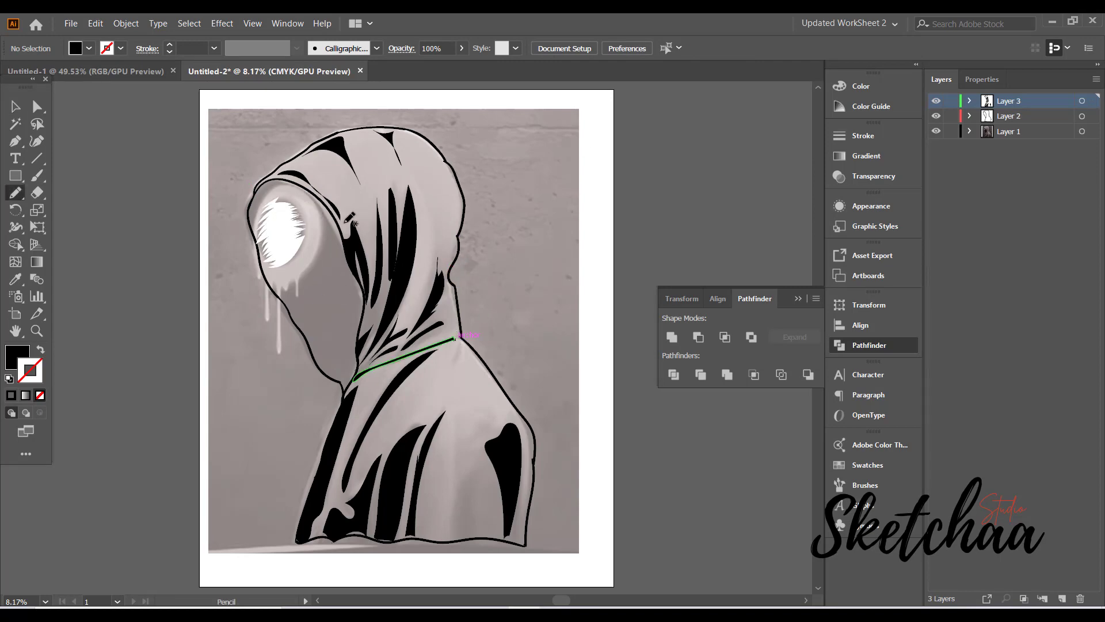
mouse_move(253, 240)
mouse_down()
mouse_move(266, 288)
mouse_move(268, 277)
mouse_move(265, 324)
mouse_move(271, 292)
mouse_move(280, 312)
mouse_up()
mouse_move(321, 242)
mouse_down()
mouse_move(319, 202)
mouse_move(299, 183)
mouse_move(265, 197)
mouse_move(253, 241)
mouse_up()
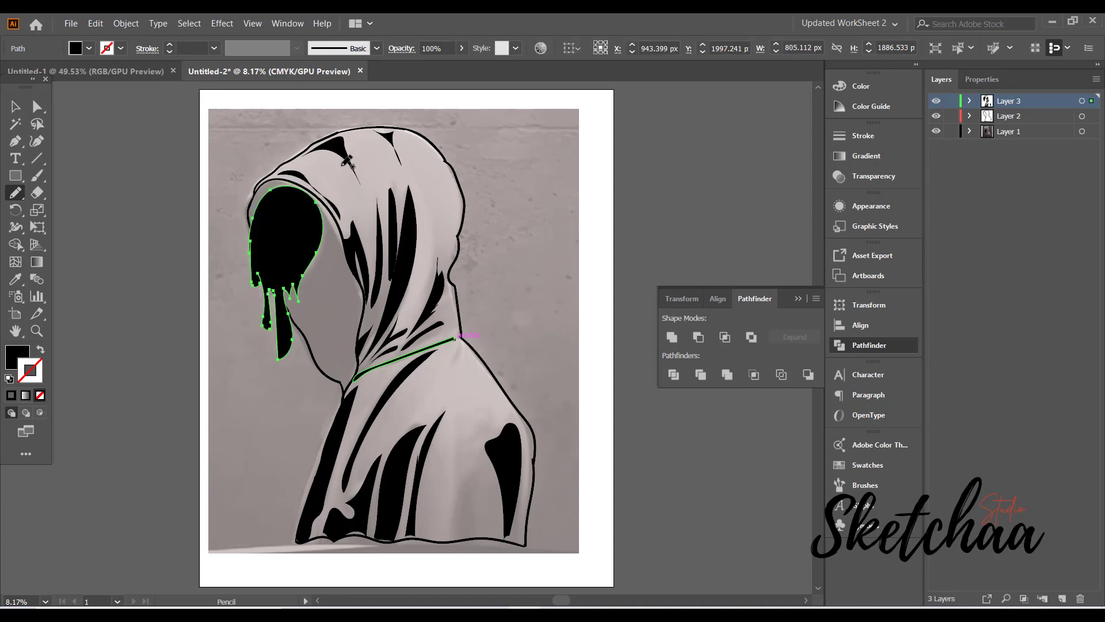
click(15, 106)
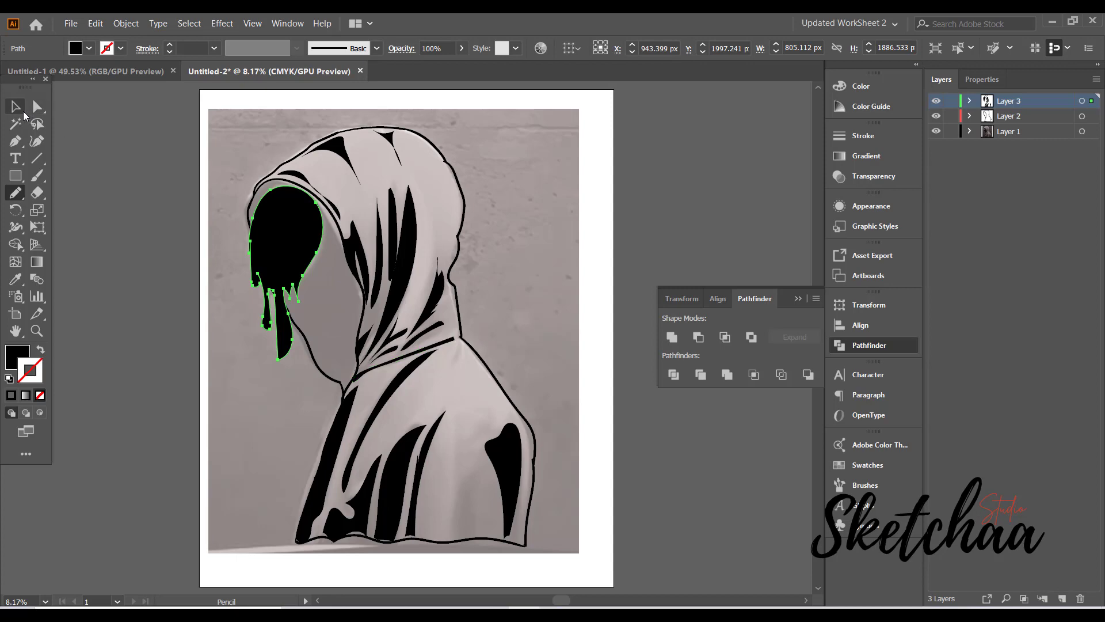
click(89, 48)
click(29, 73)
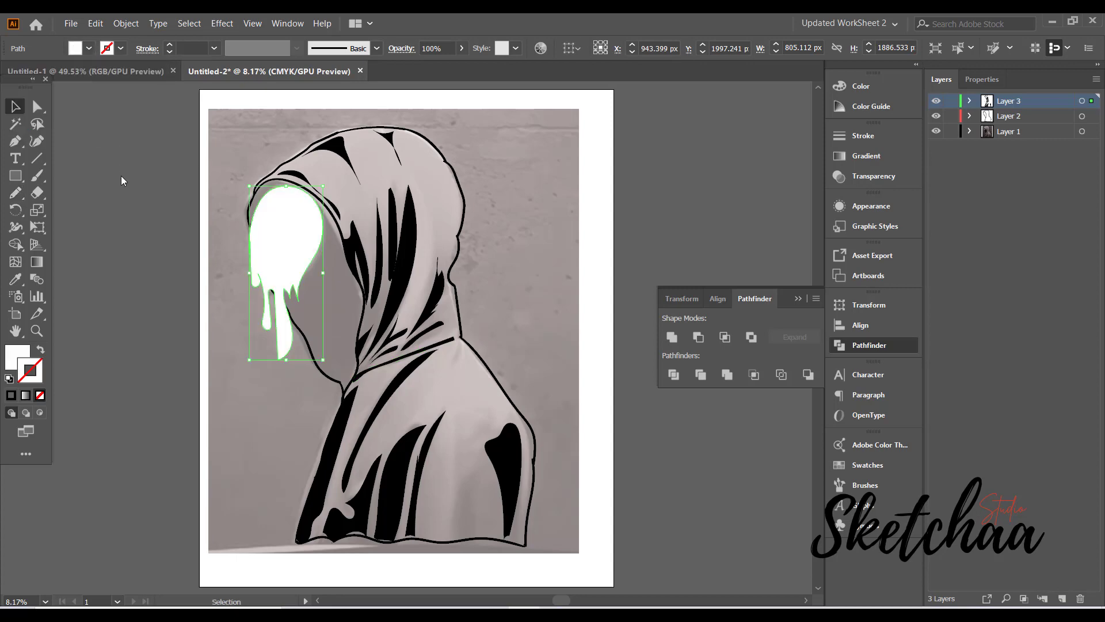
click(121, 175)
Place the white mask behind the jagged eye hole and fill the eye hole black.
click(270, 228)
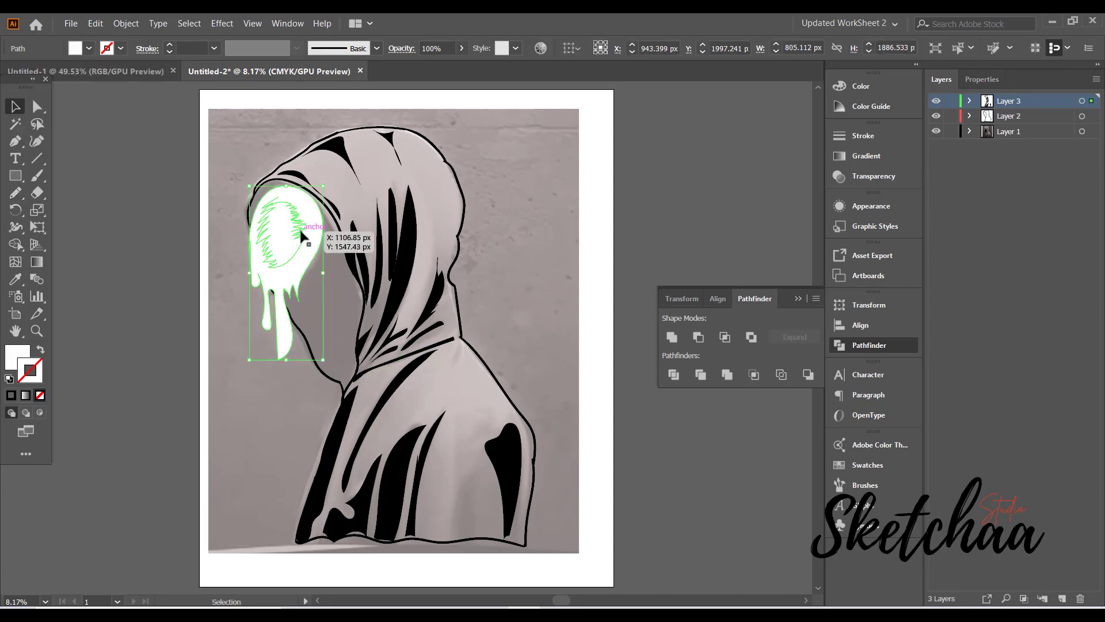
click(89, 47)
click(40, 73)
click(382, 194)
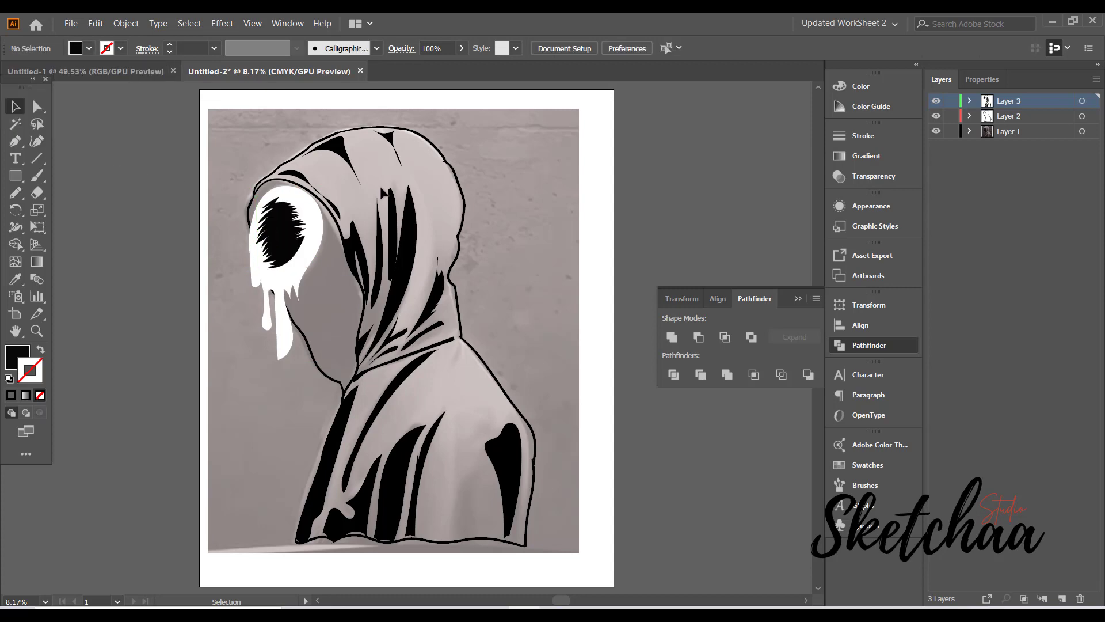
Draw a black-filled shape over the whole face opening of the hood with the Pencil tool and place it behind the white mask.
key(n)
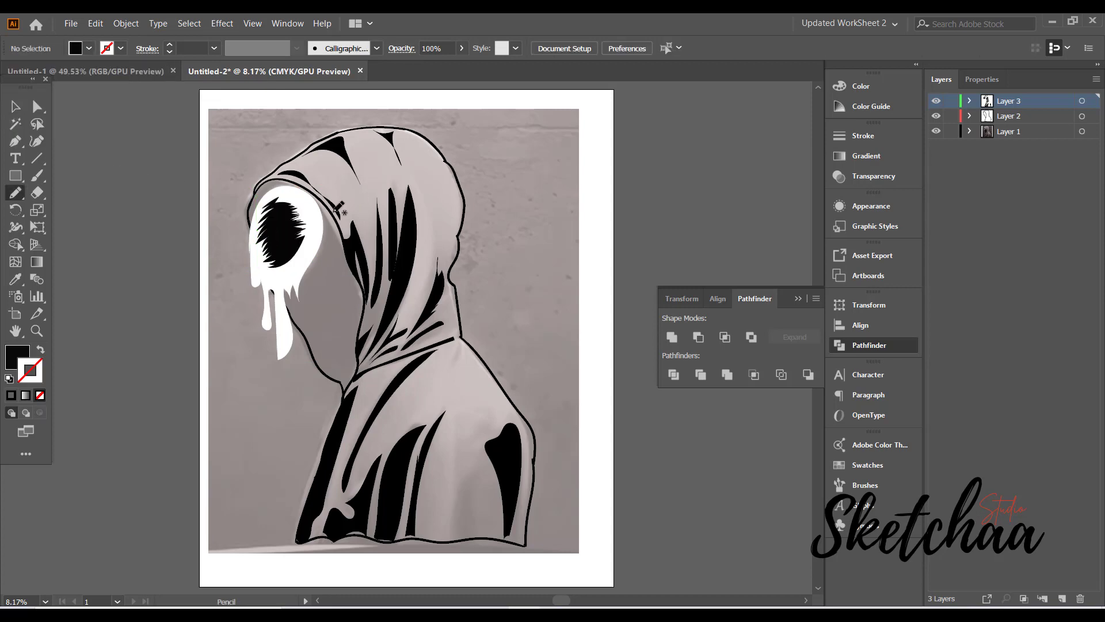
scroll(336, 188, up, 5)
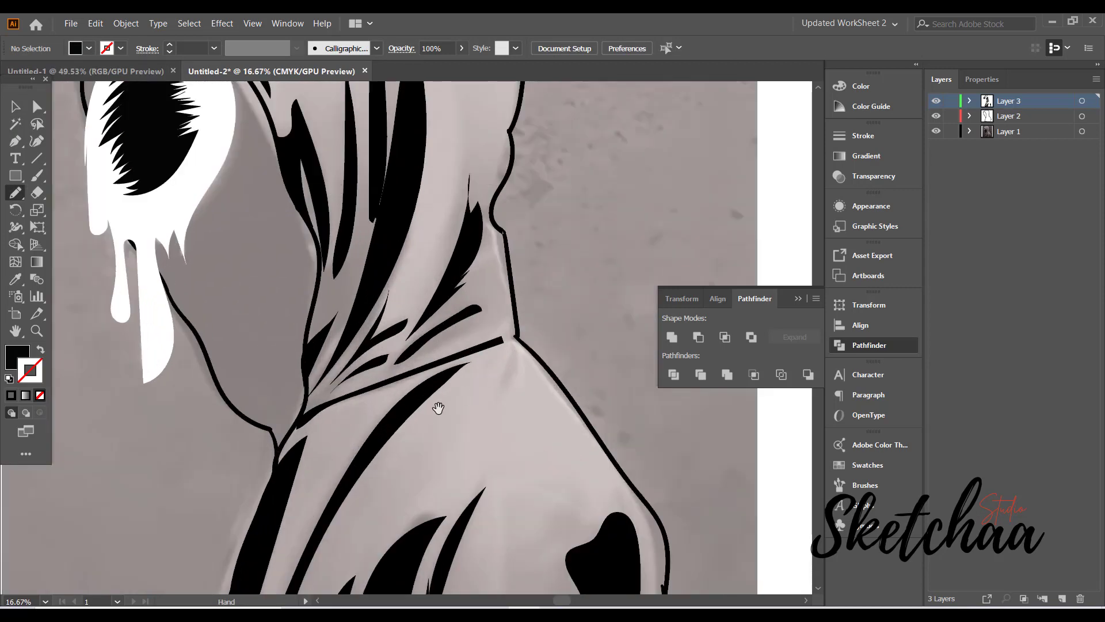
scroll(410, 380, down, 2)
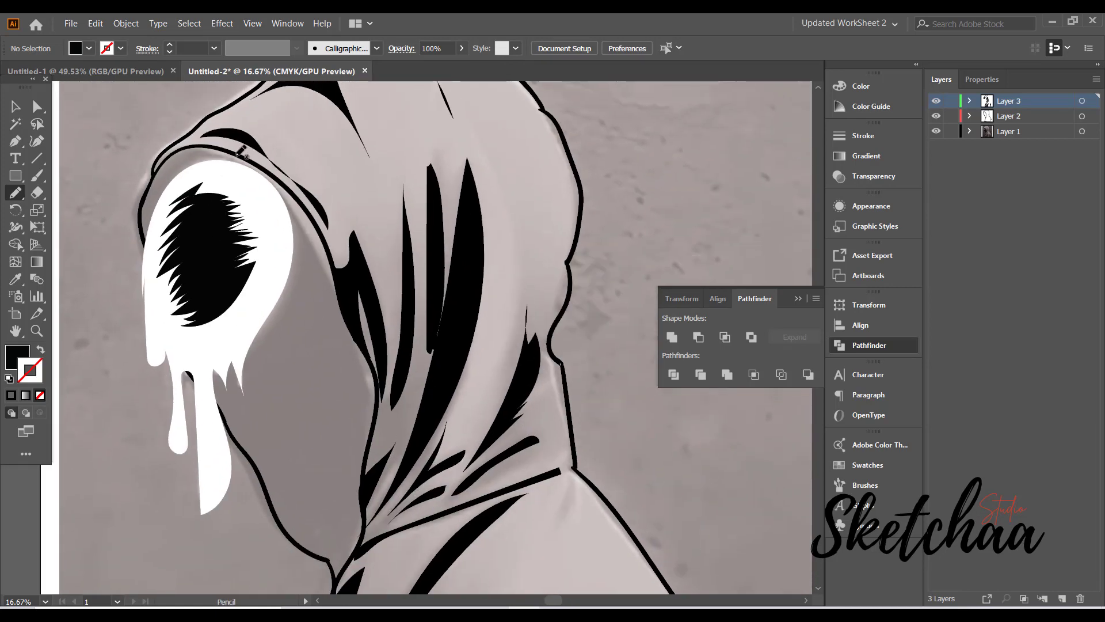
mouse_move(235, 151)
mouse_down()
mouse_move(186, 149)
mouse_move(150, 178)
mouse_move(141, 219)
mouse_move(190, 369)
mouse_move(224, 407)
mouse_up()
mouse_move(273, 483)
mouse_down()
mouse_move(293, 537)
mouse_move(337, 579)
mouse_move(361, 533)
mouse_move(379, 390)
mouse_move(348, 334)
mouse_move(322, 232)
mouse_move(283, 178)
mouse_move(239, 152)
mouse_up()
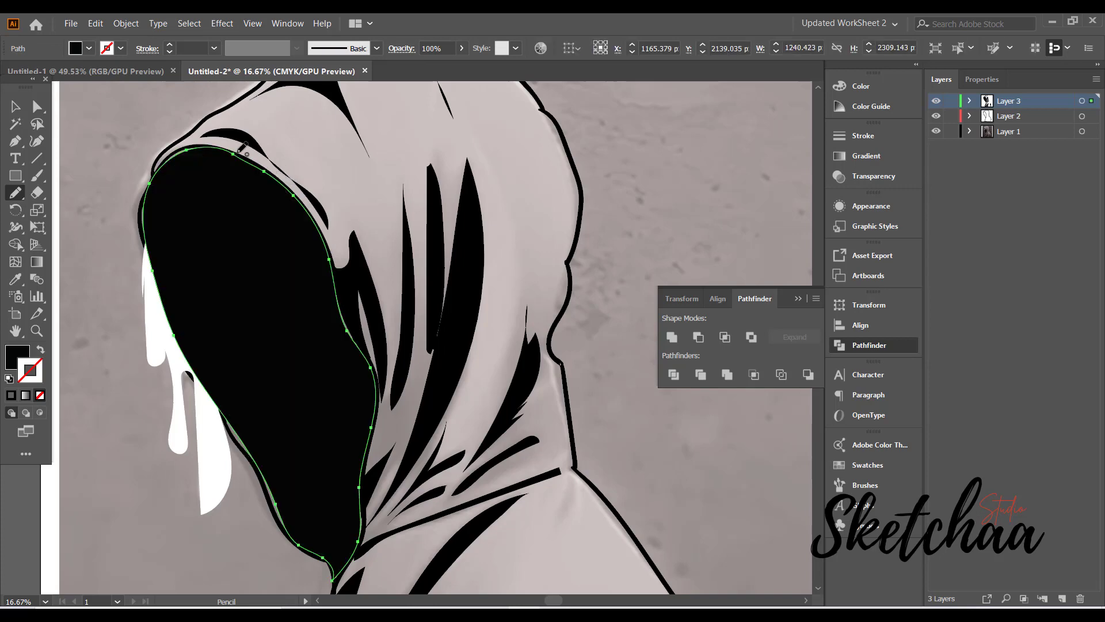
key(ctrl+z)
key(v)
click(258, 196)
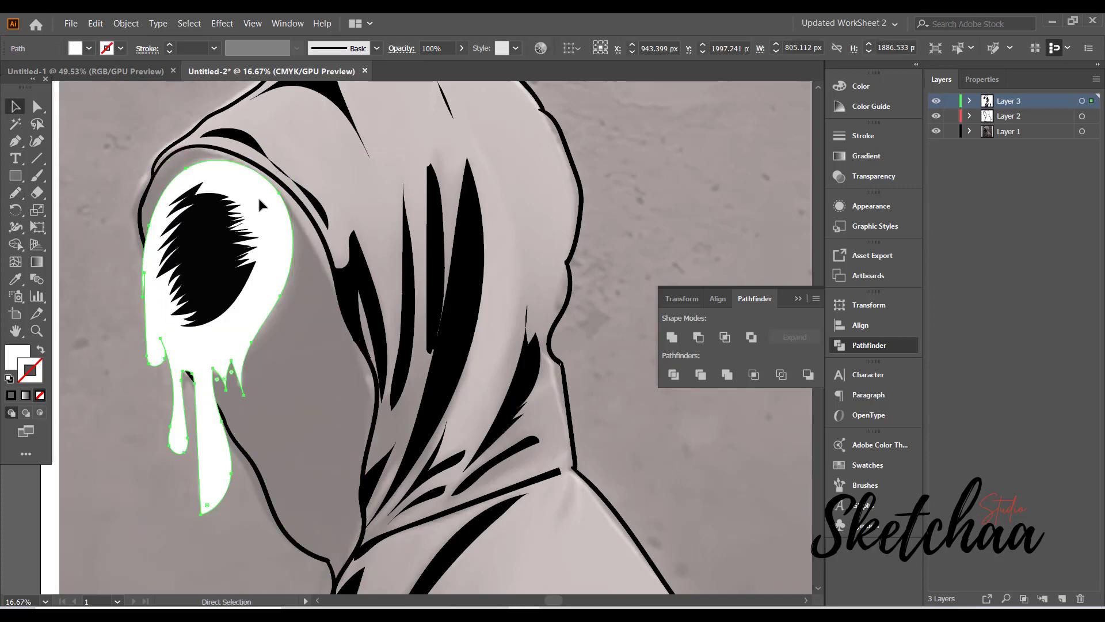
key(ctrl+shift+z)
click(630, 182)
key(ctrl+minus)
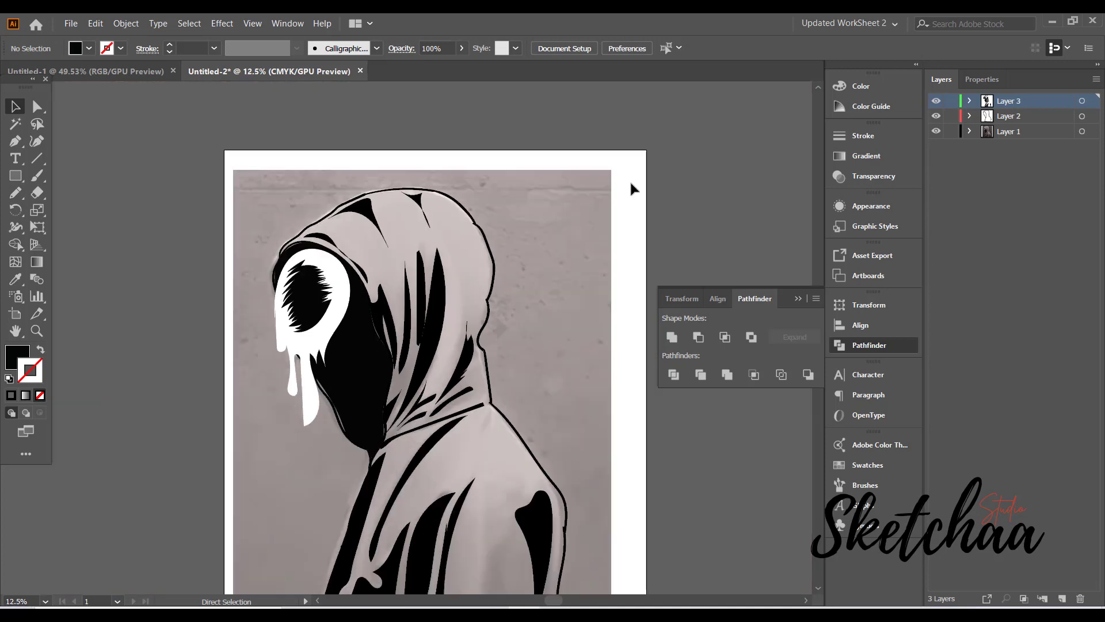
key(ctrl+minus)
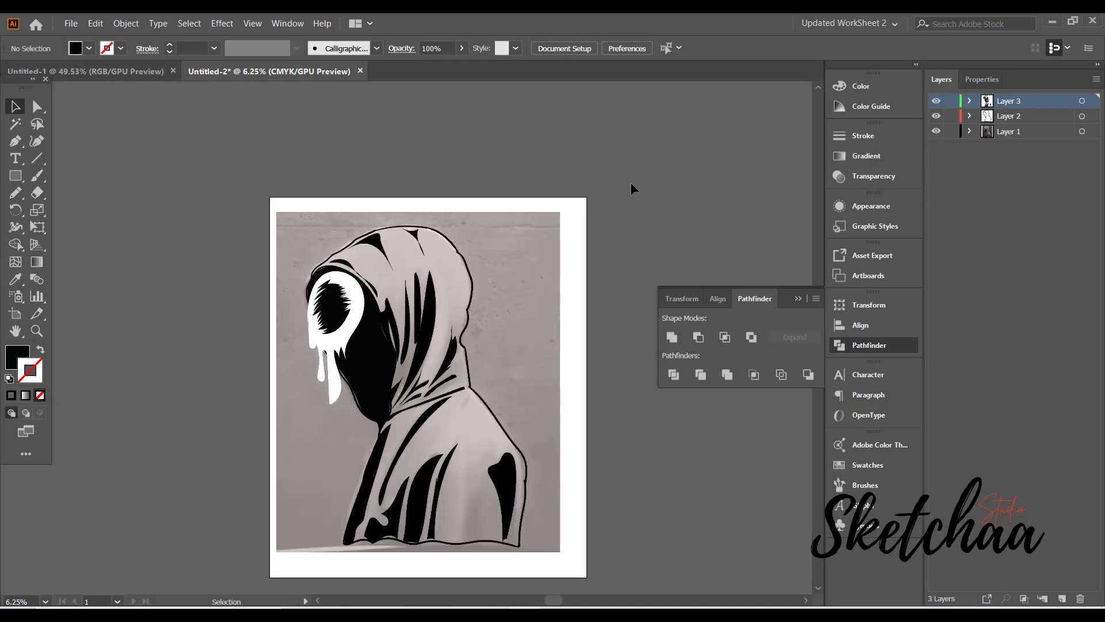
key(ctrl+a)
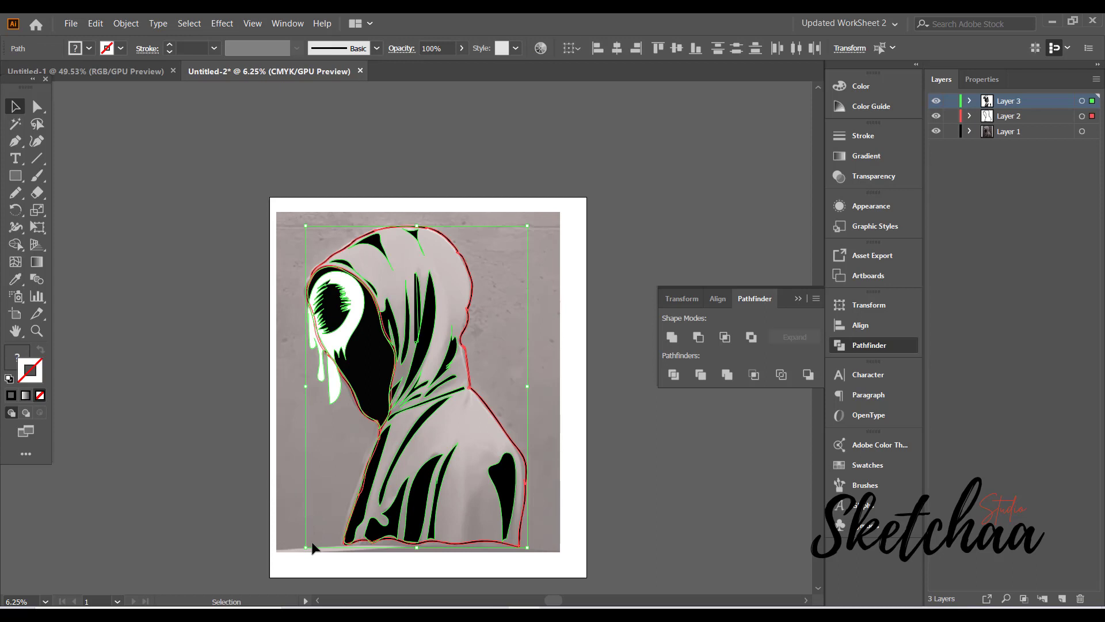
click(253, 457)
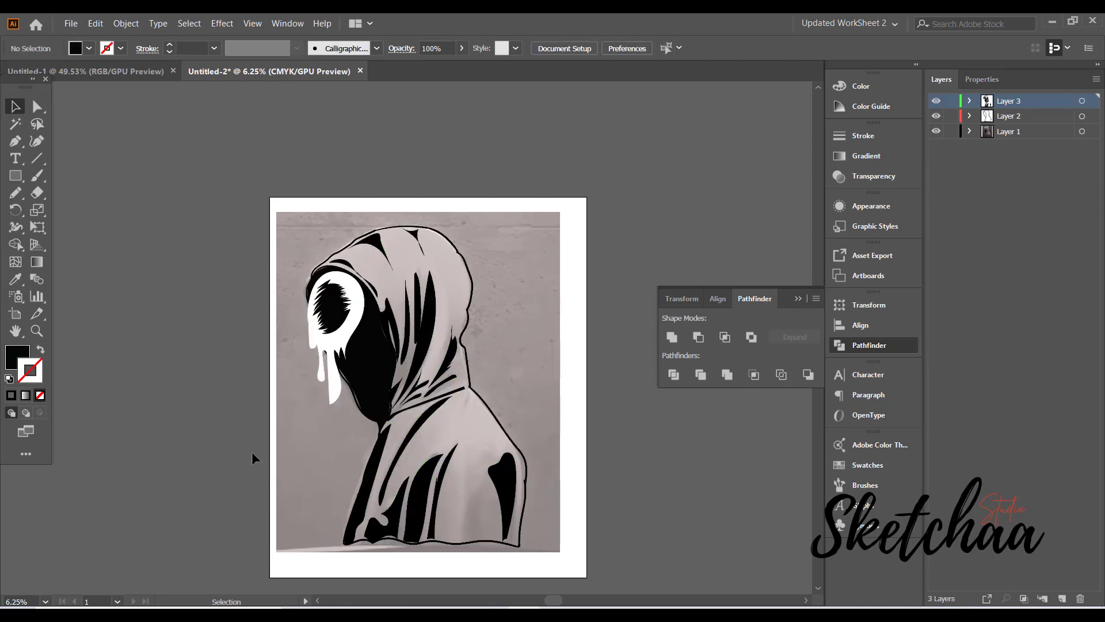
Draw white-filled highlights with the Pencil tool along the back of the neck and on the hood's upper back.
key(ctrl+equal)
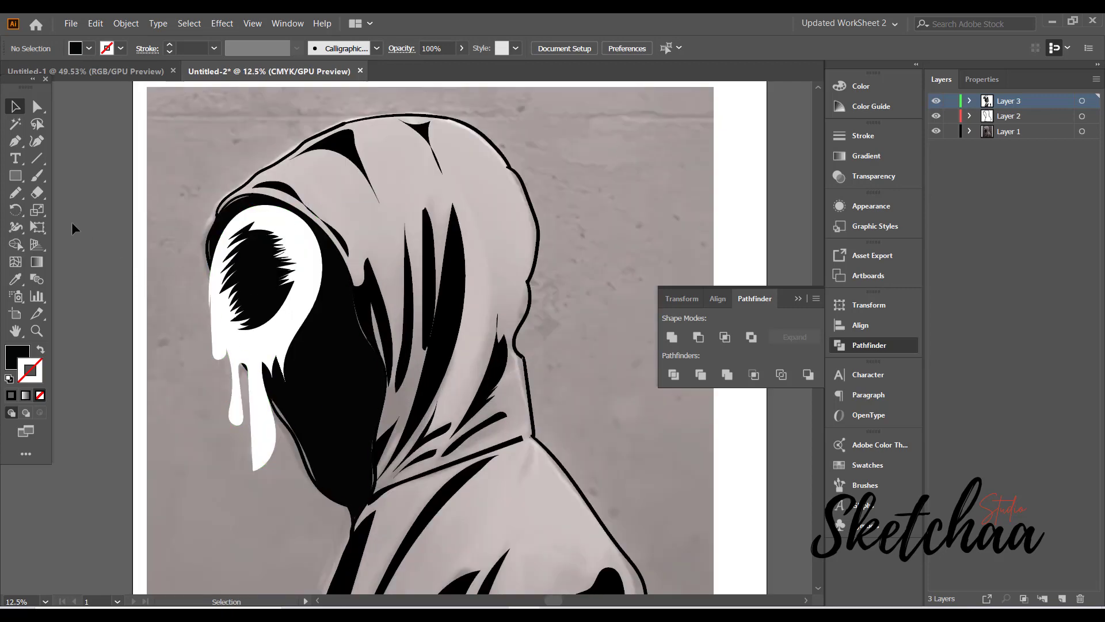
click(90, 48)
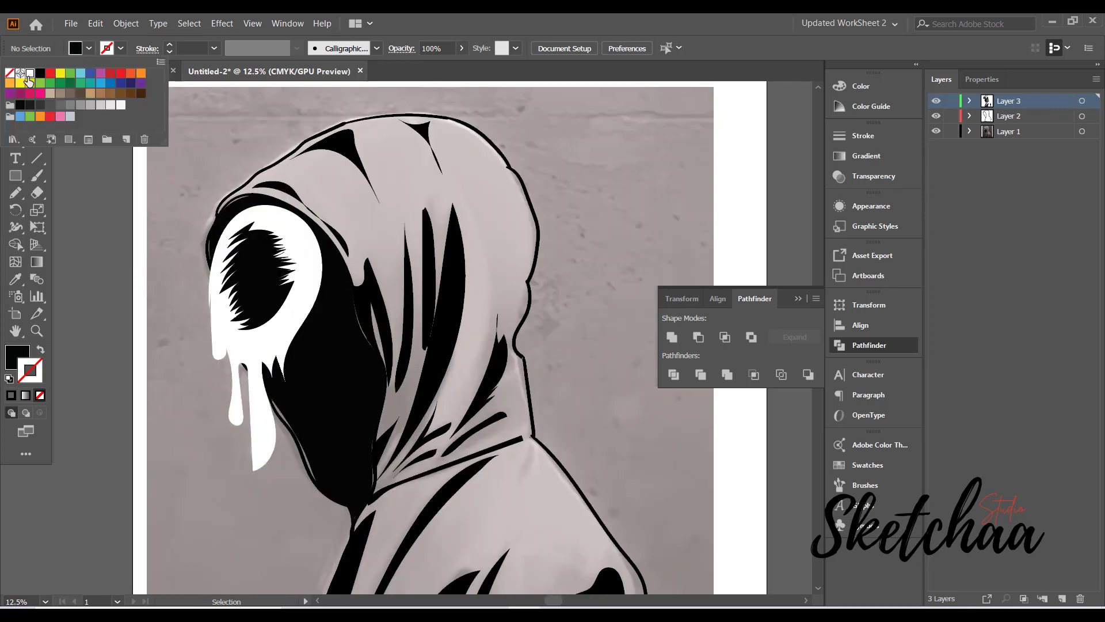
click(30, 73)
click(95, 205)
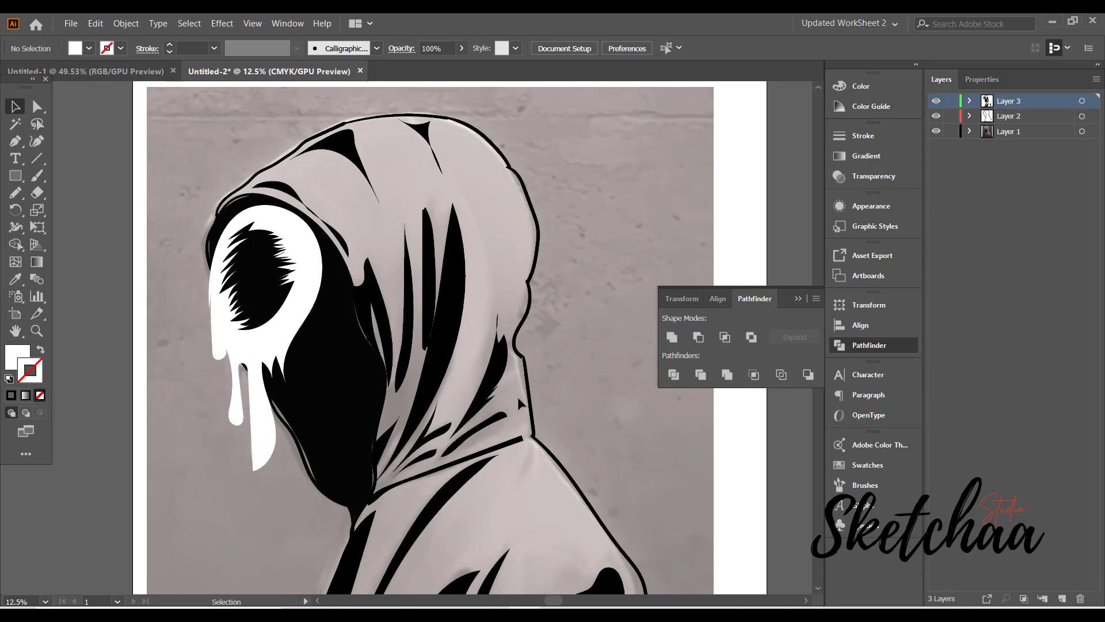
key(n)
drag(513, 354, 522, 404)
drag(518, 344, 518, 347)
mouse_move(441, 124)
mouse_down()
mouse_move(491, 179)
mouse_move(496, 155)
mouse_move(446, 119)
mouse_up()
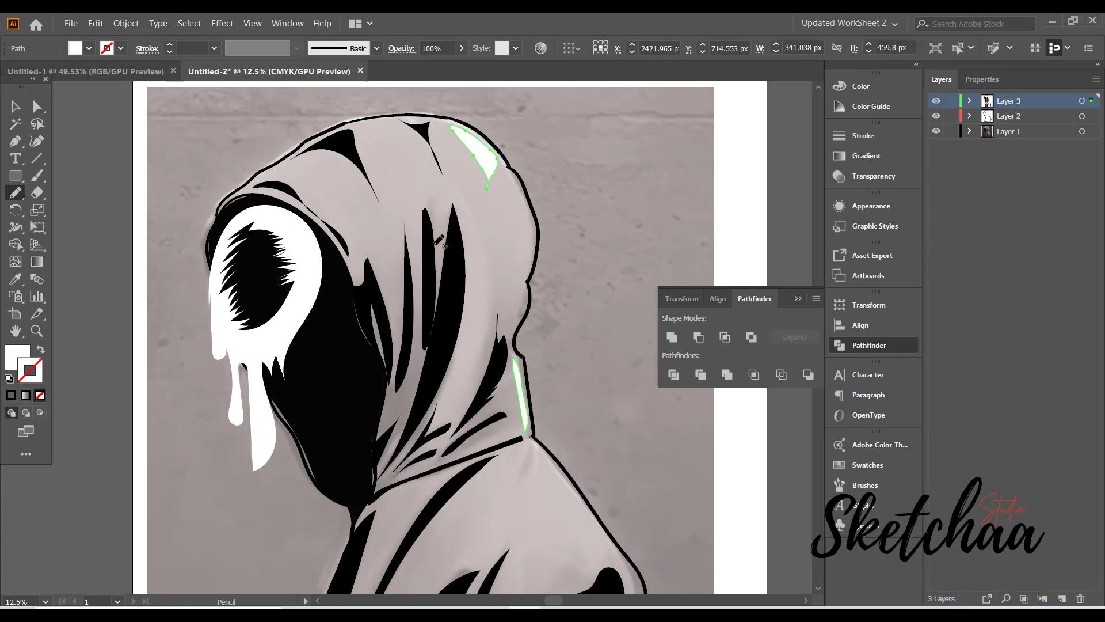
Draw thin white-filled highlights on the shoulder below the neck and down the side of the torso.
mouse_move(530, 500)
mouse_down()
mouse_move(443, 270)
mouse_move(478, 259)
mouse_move(442, 229)
mouse_up()
drag(436, 339, 437, 374)
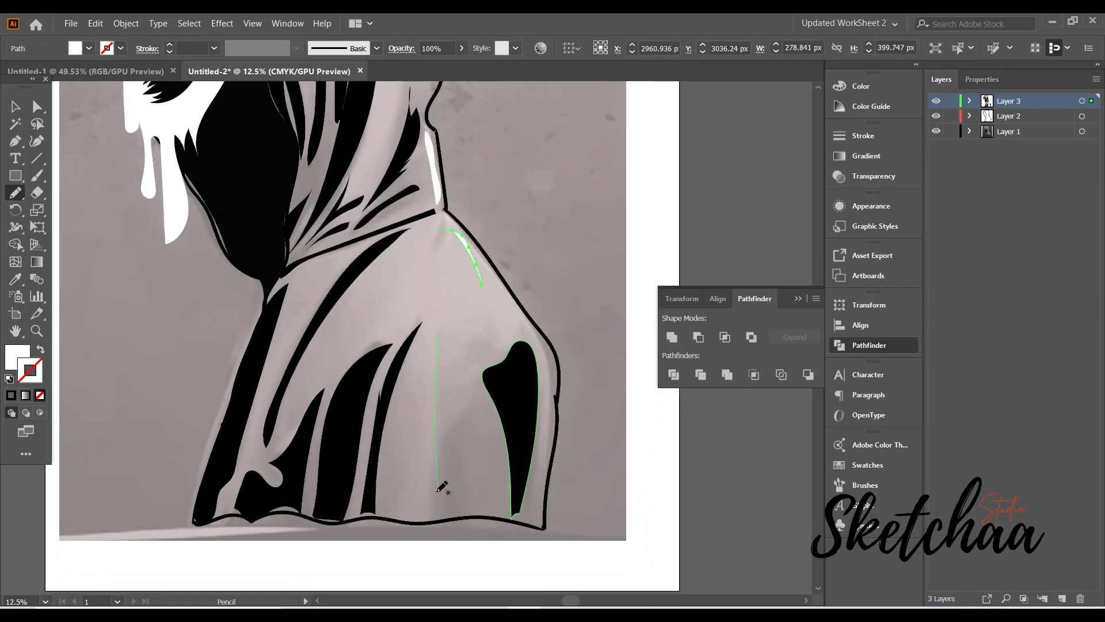
drag(442, 486, 437, 343)
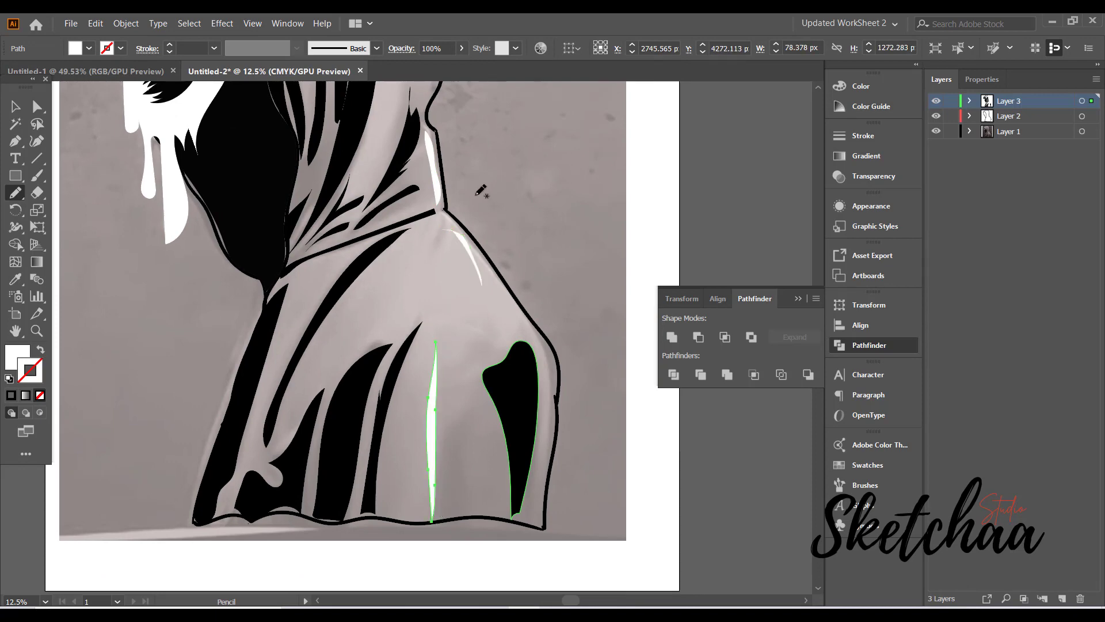
drag(445, 226, 440, 261)
key(ctrl+0)
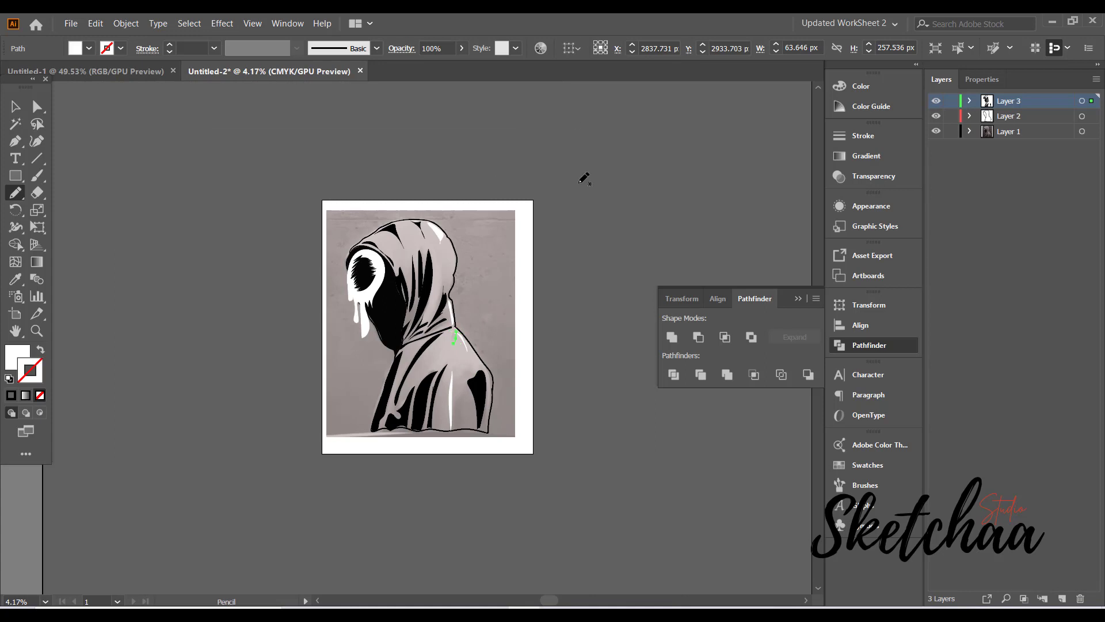
key(v)
click(533, 238)
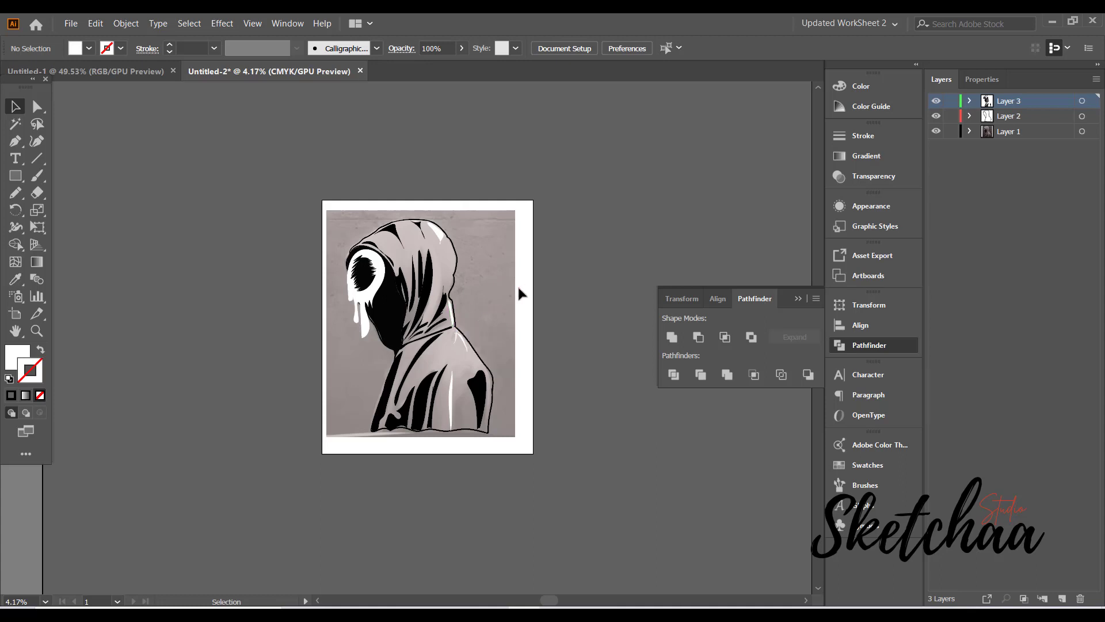
Switch the fill to black and draw pencil fold shadows on the hood's side and along its back edge.
click(89, 47)
click(43, 79)
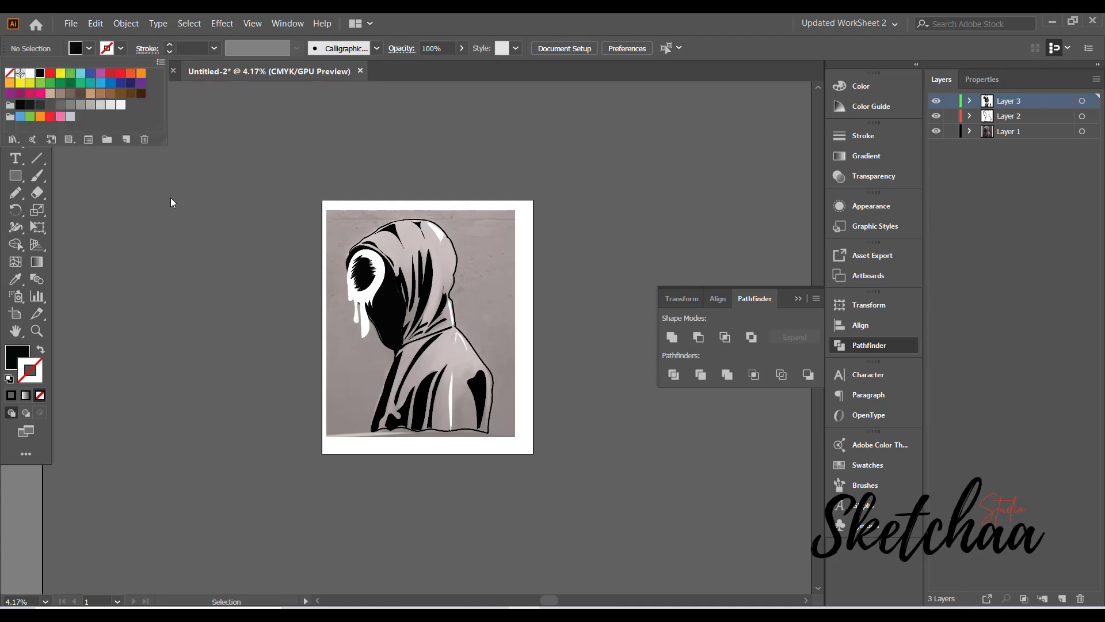
click(173, 201)
scroll(452, 316, up, 2)
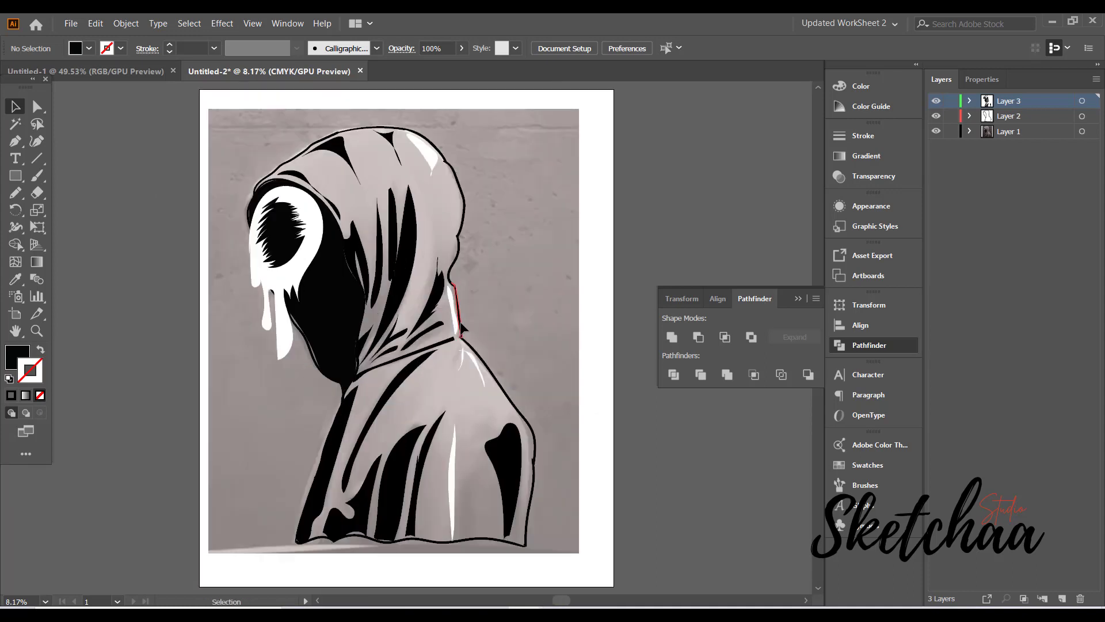
key(n)
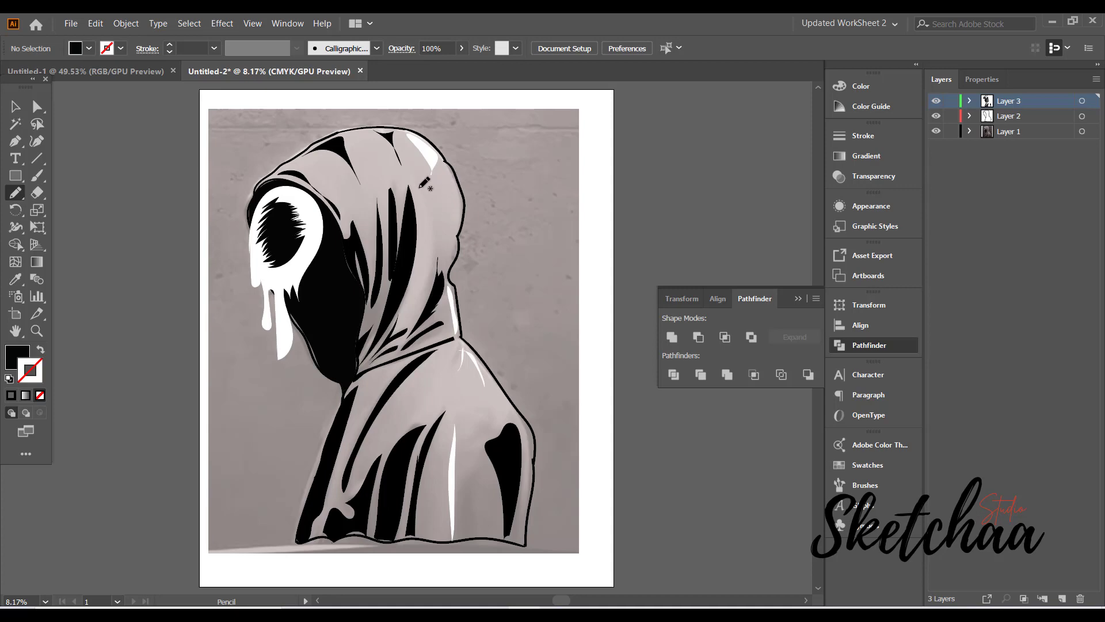
mouse_move(414, 169)
mouse_down()
mouse_move(430, 248)
mouse_move(423, 183)
mouse_up()
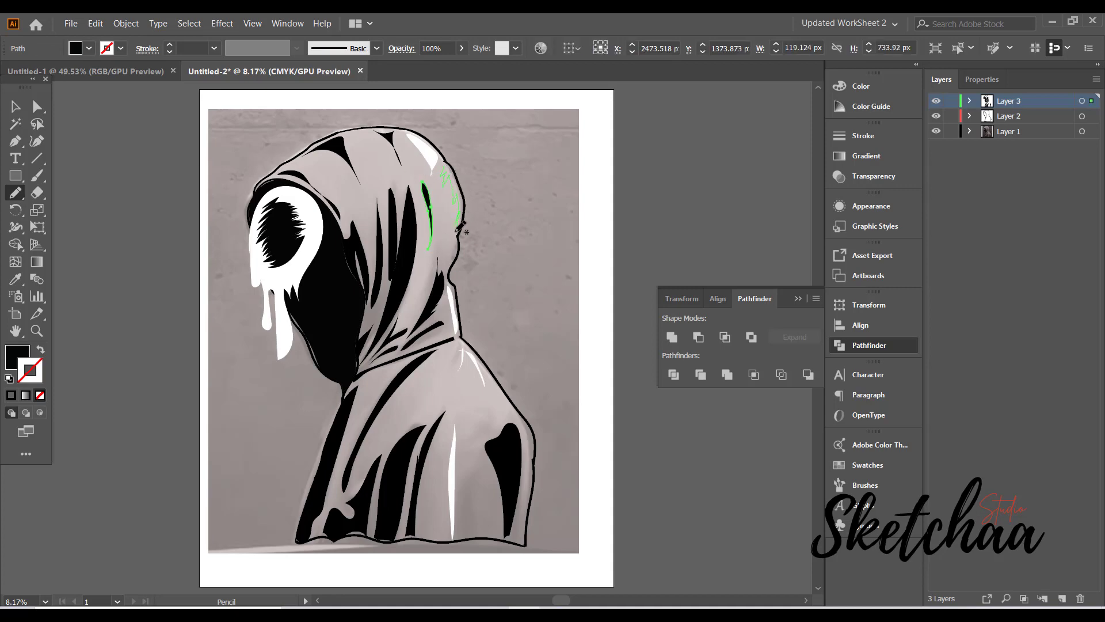
drag(458, 230, 448, 172)
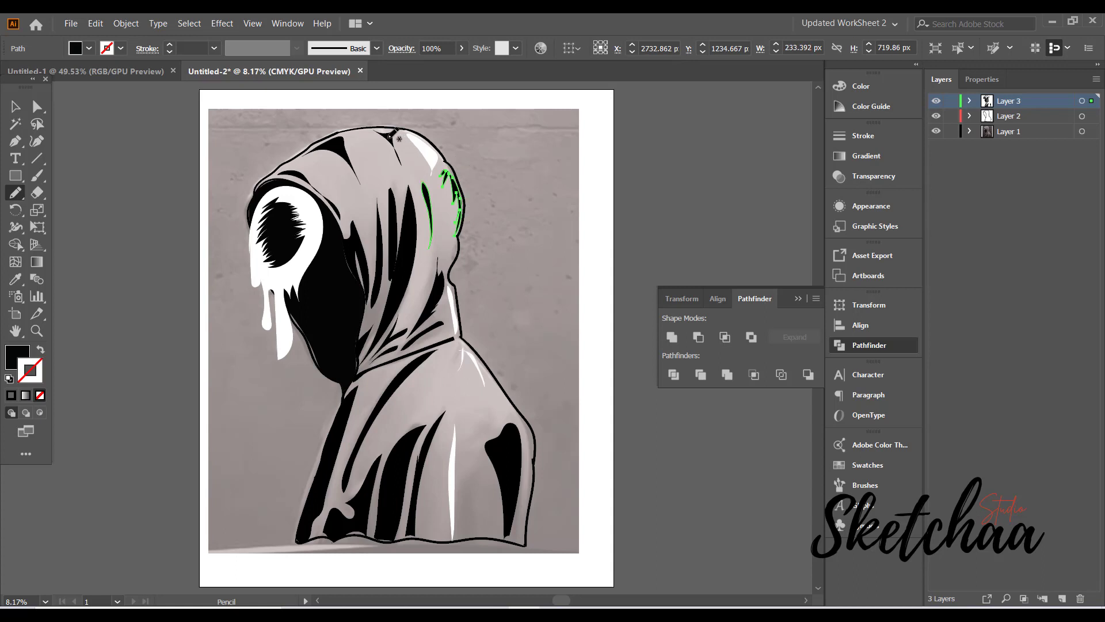
Draw a black-filled fold shadow with the Pencil tool at the top of the hood.
mouse_move(381, 134)
mouse_down()
mouse_move(398, 165)
mouse_move(403, 132)
mouse_up()
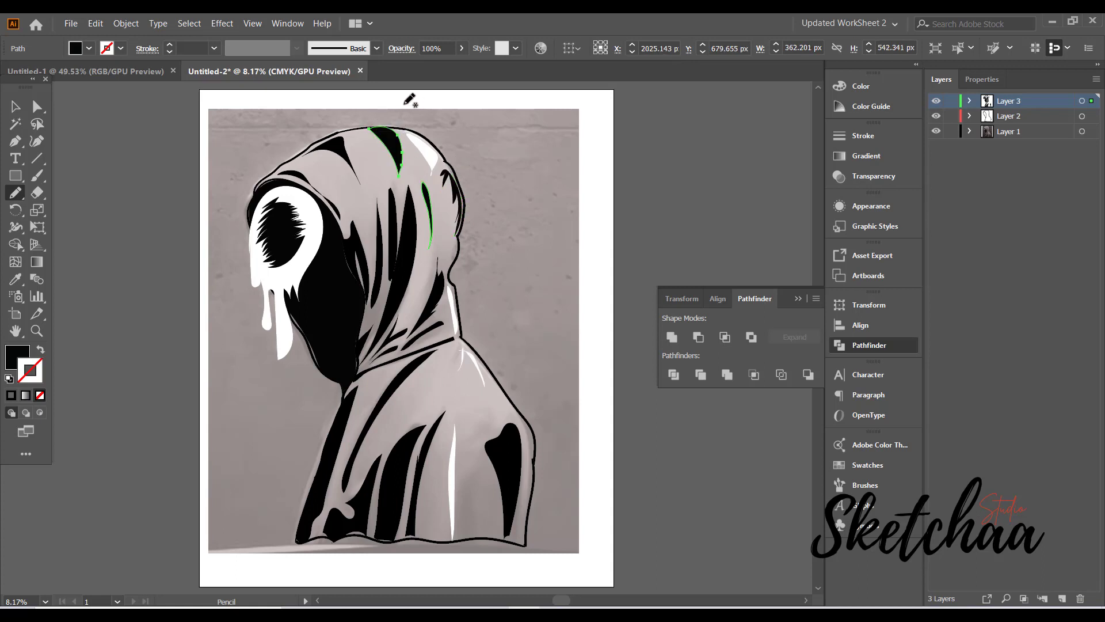
click(15, 105)
click(165, 172)
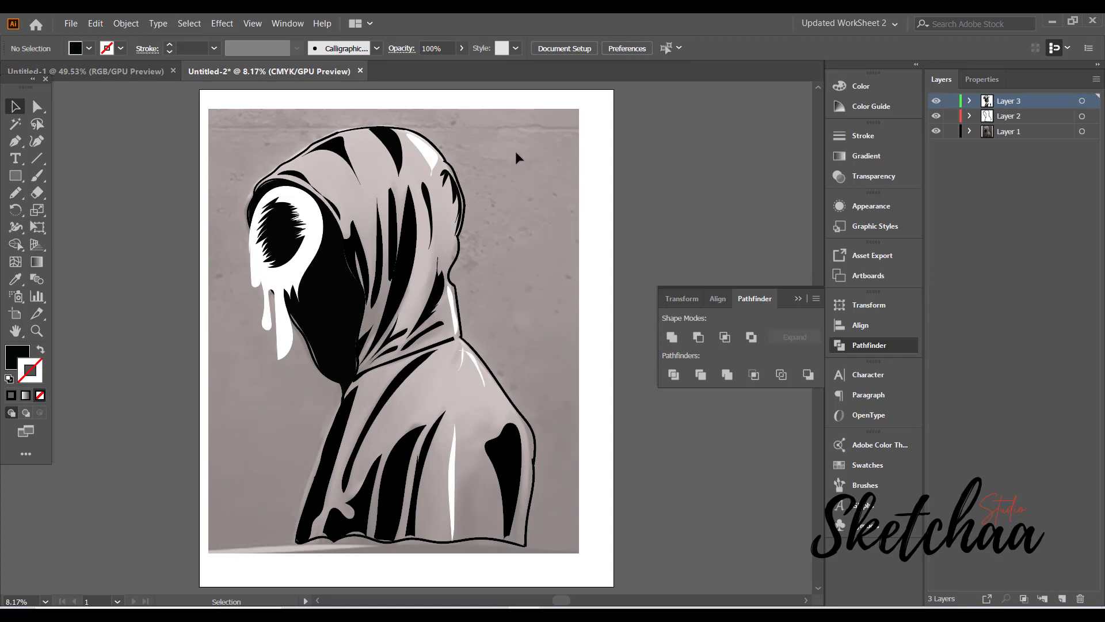
Select all the paths of the figure and group them.
drag(520, 129, 257, 526)
key(ctrl+g)
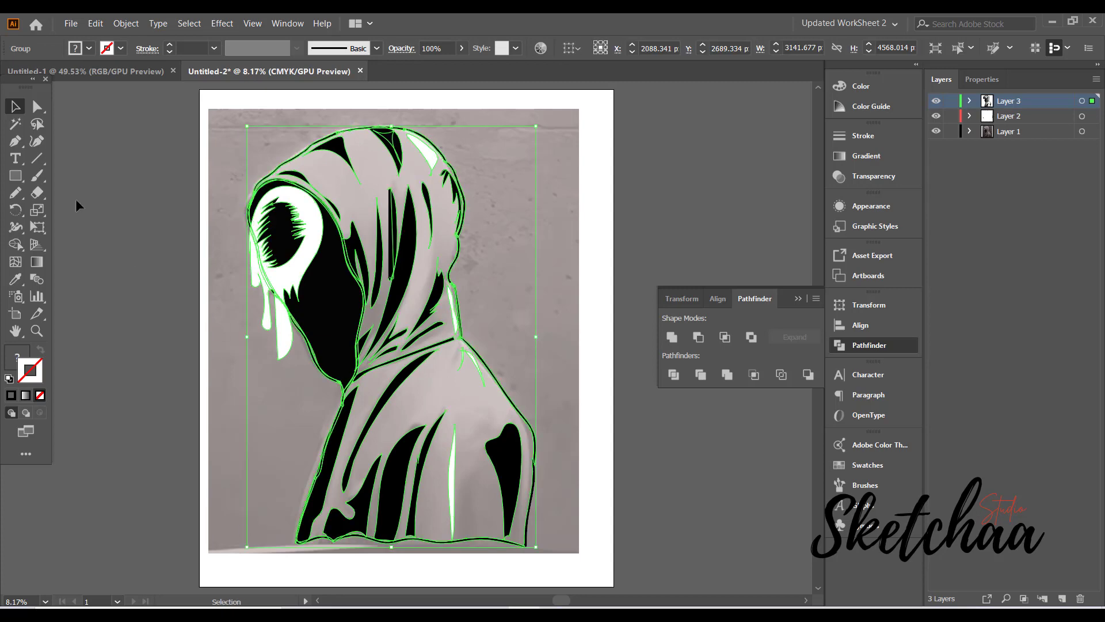
click(126, 23)
click(174, 161)
click(174, 161)
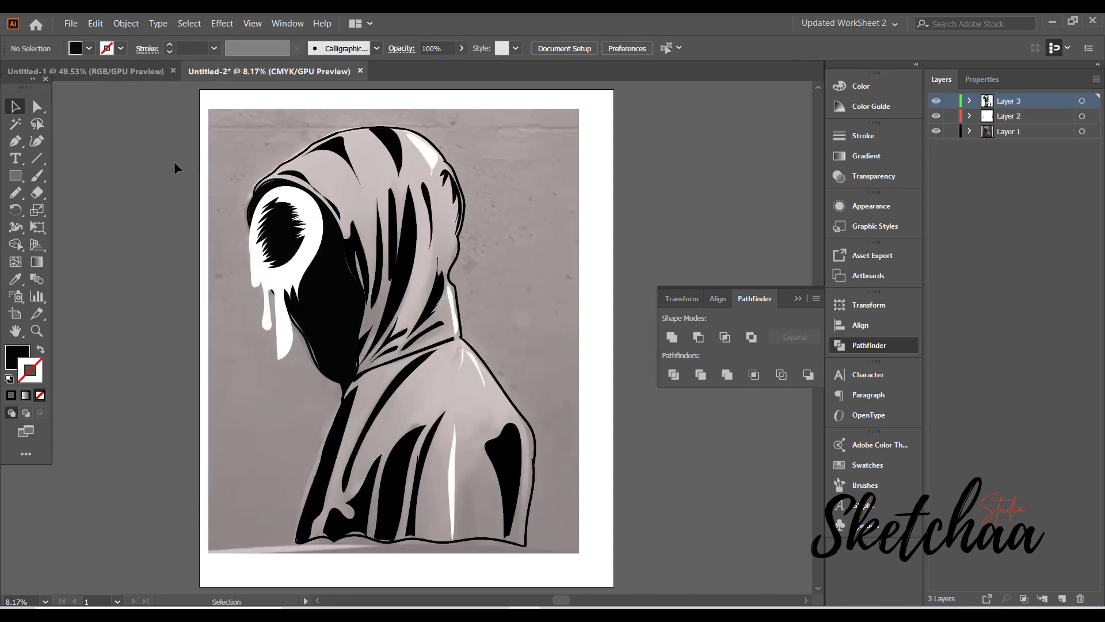
Hide the reference image layer and give the dripping mask inside the group a black stroke.
click(936, 131)
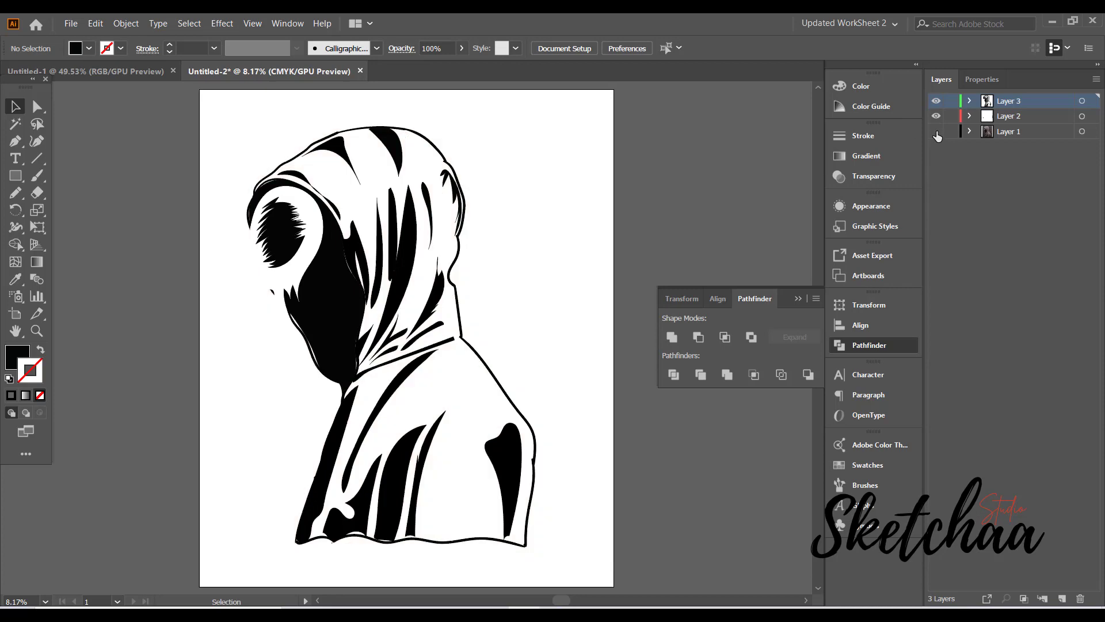
click(413, 174)
double_click(413, 174)
click(259, 299)
click(120, 48)
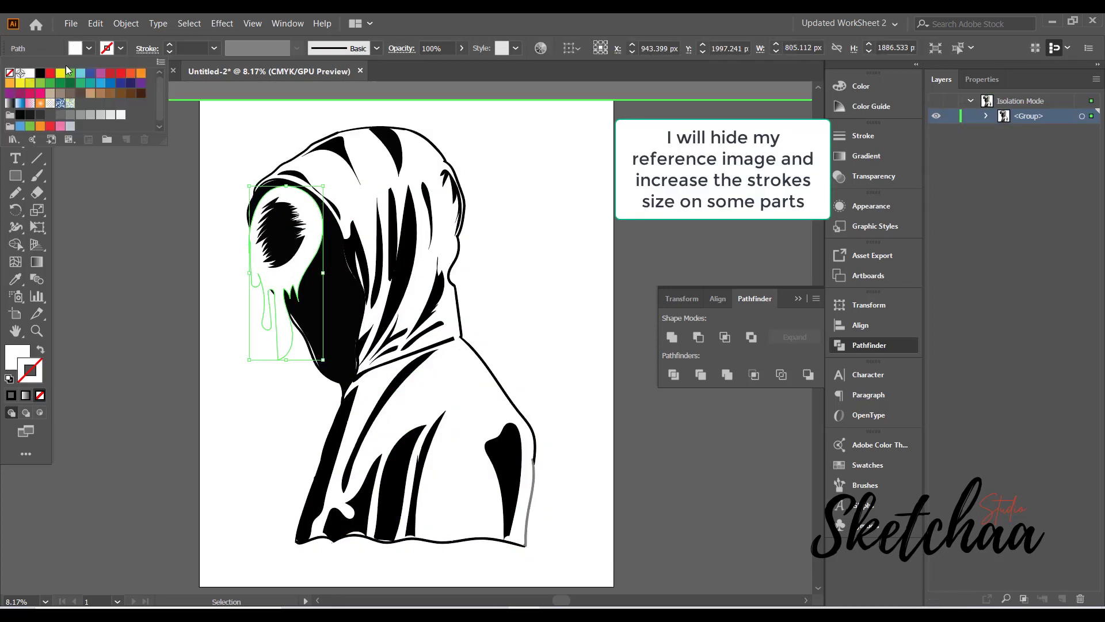
click(40, 73)
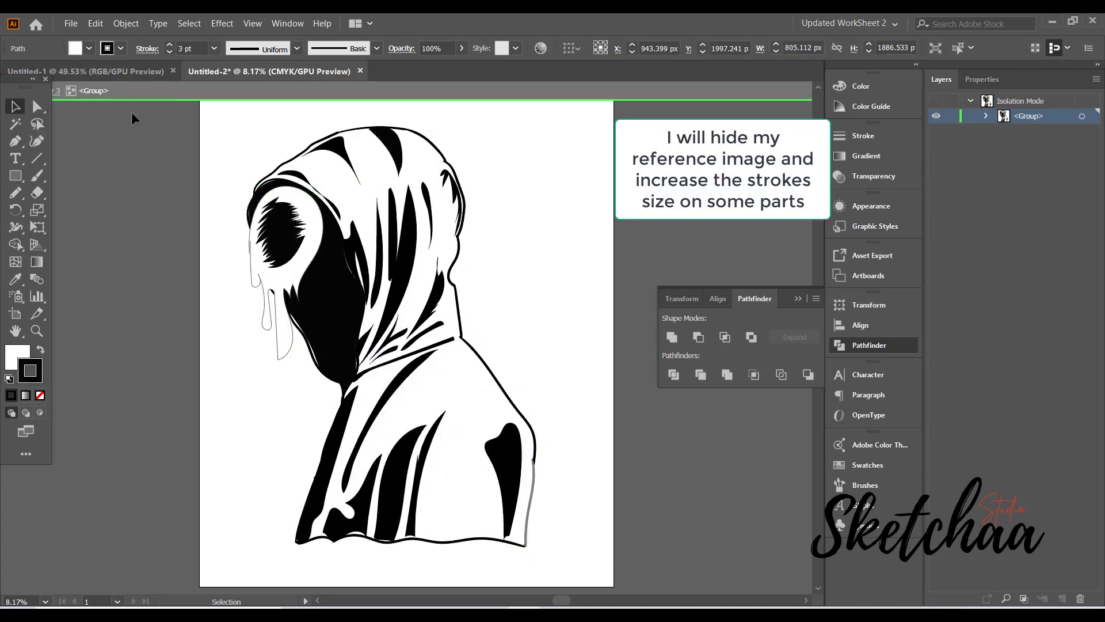
Set the mask's stroke weight to 6 pt and leave the group's isolation.
double_click(132, 111)
double_click(262, 305)
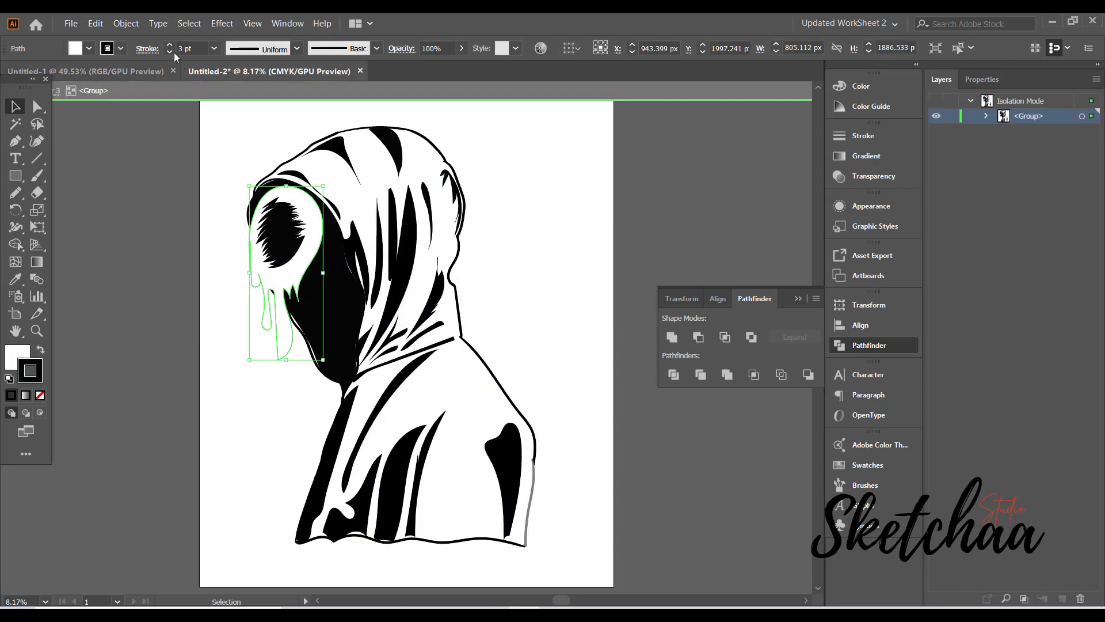
double_click(190, 129)
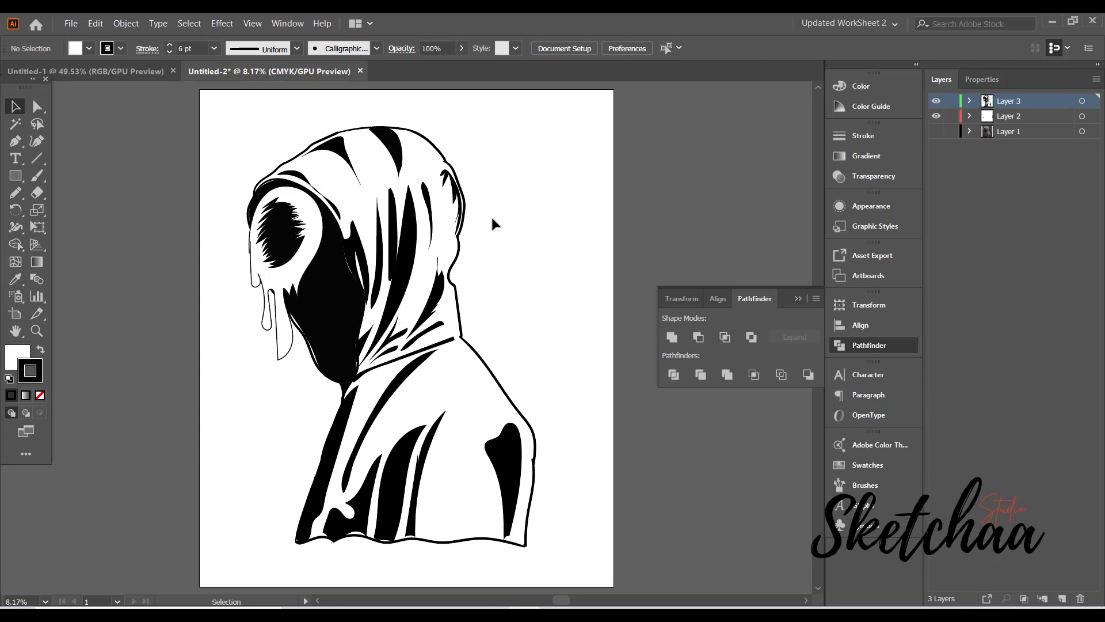
Select the whole figure and expand its strokes and fills into shapes.
key(ctrl+minus)
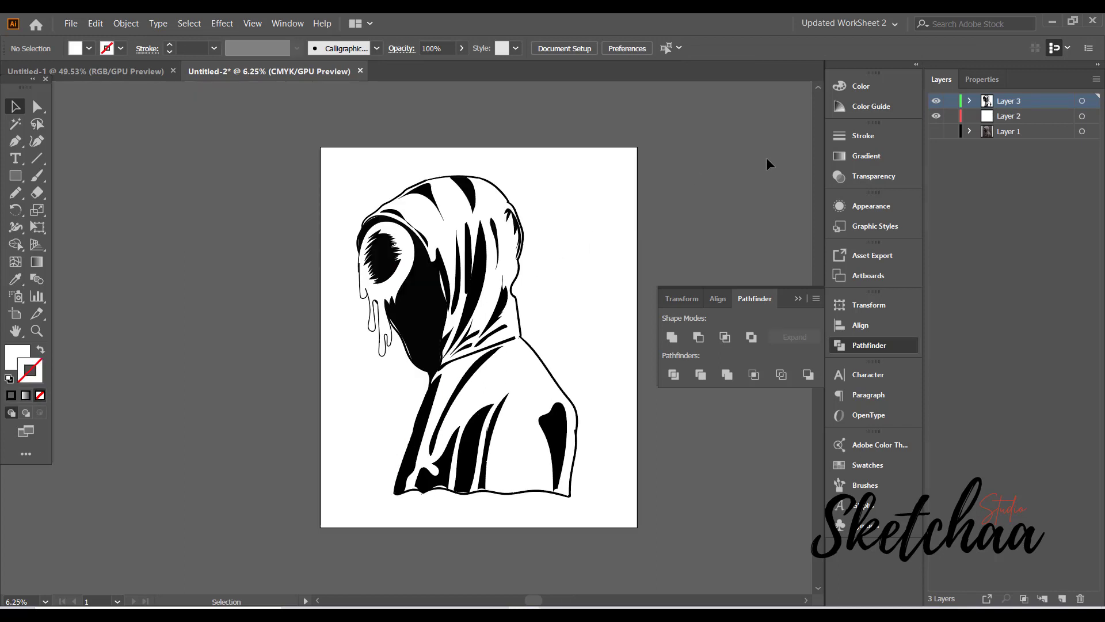
drag(680, 160, 324, 524)
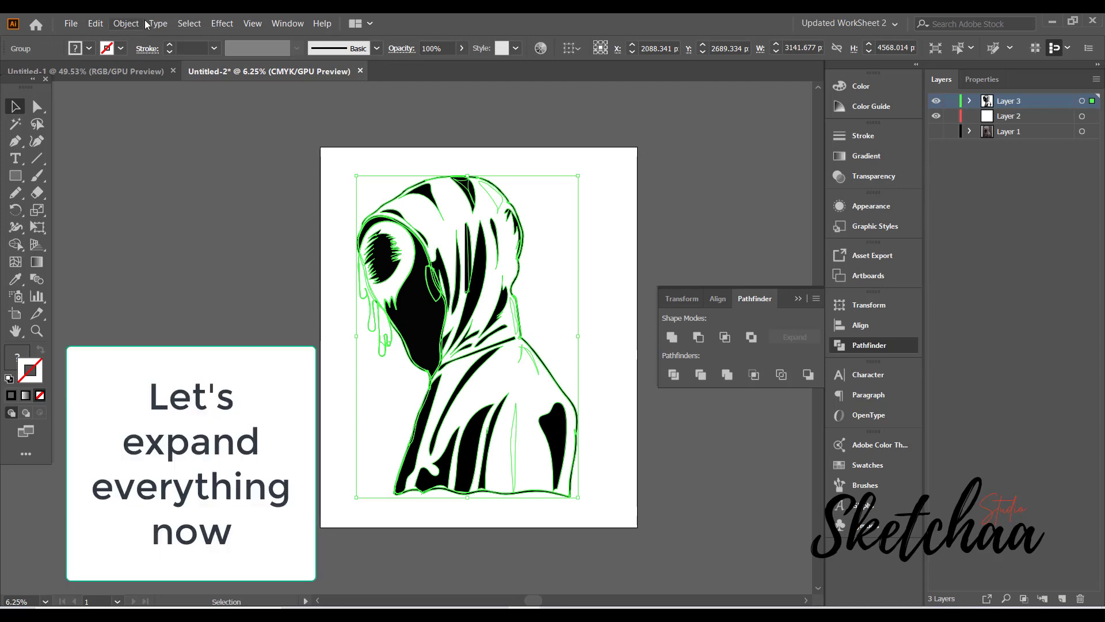
click(125, 23)
key(Escape)
click(205, 186)
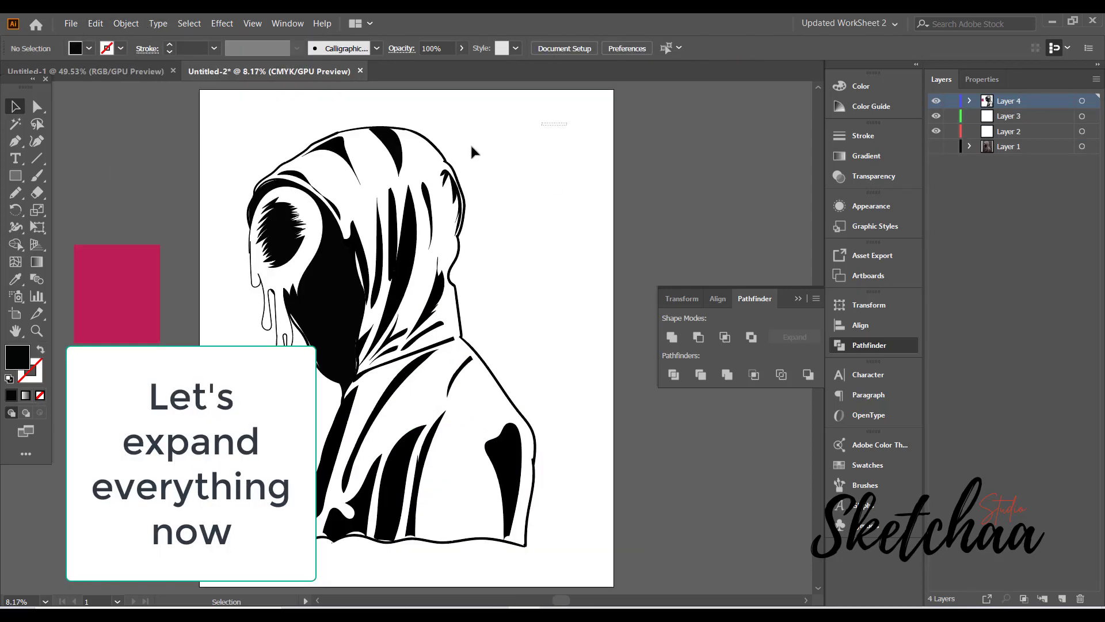
drag(471, 150, 227, 561)
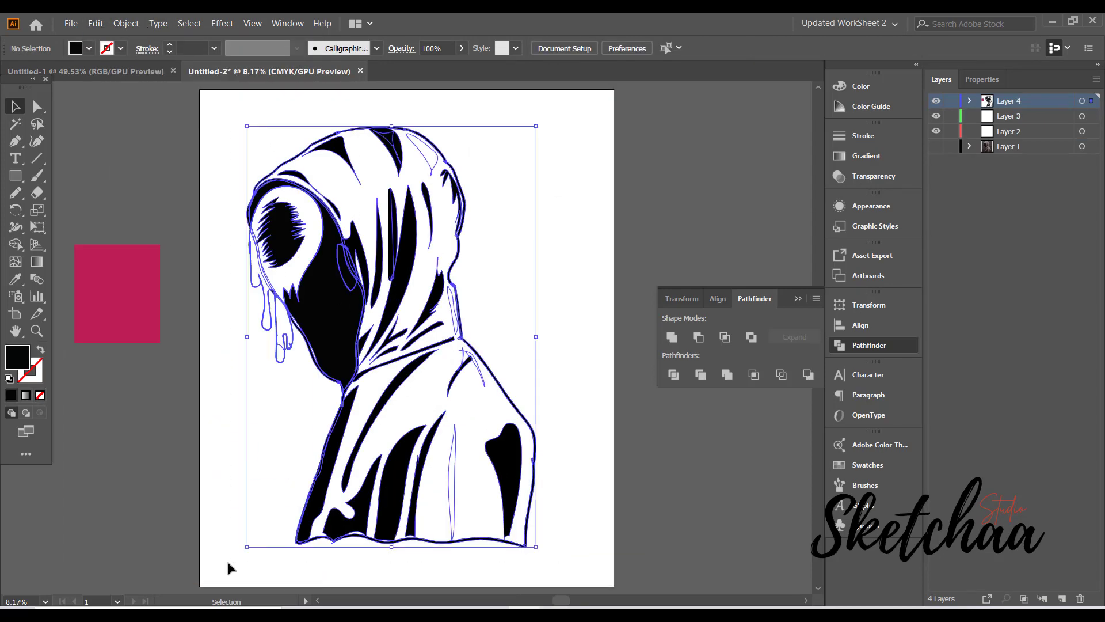
click(126, 23)
click(130, 172)
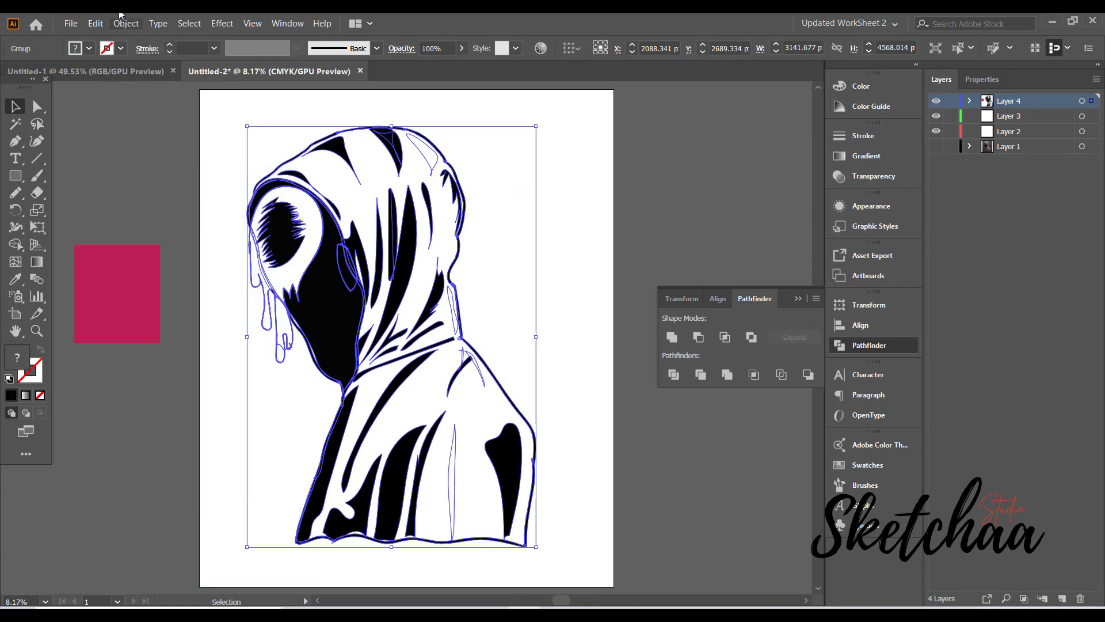
click(158, 23)
mouse_move(126, 23)
click(188, 171)
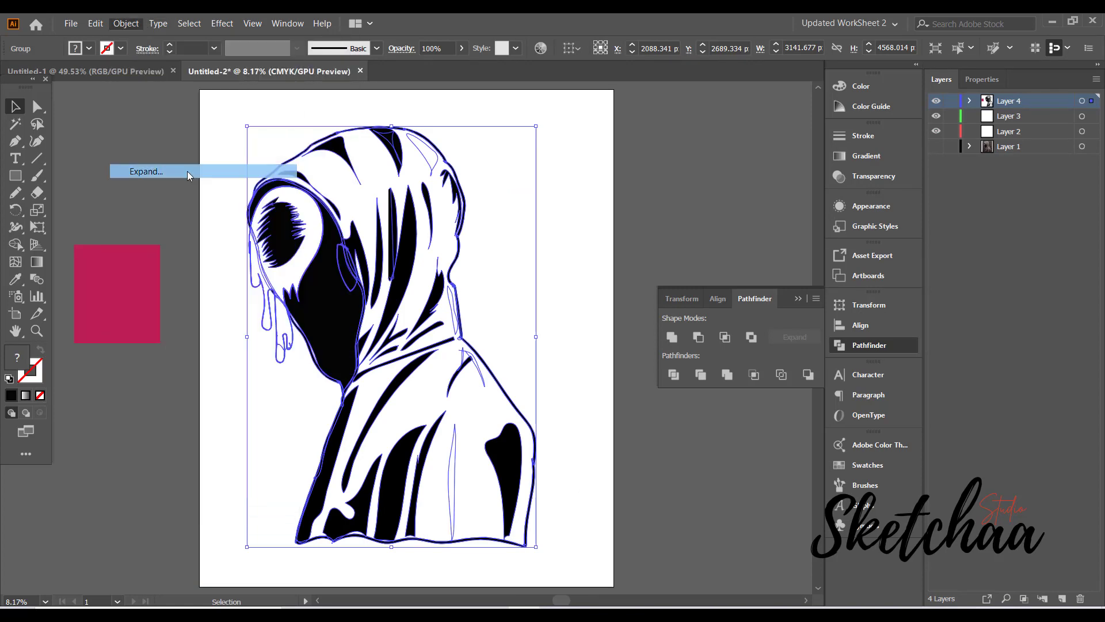
click(387, 176)
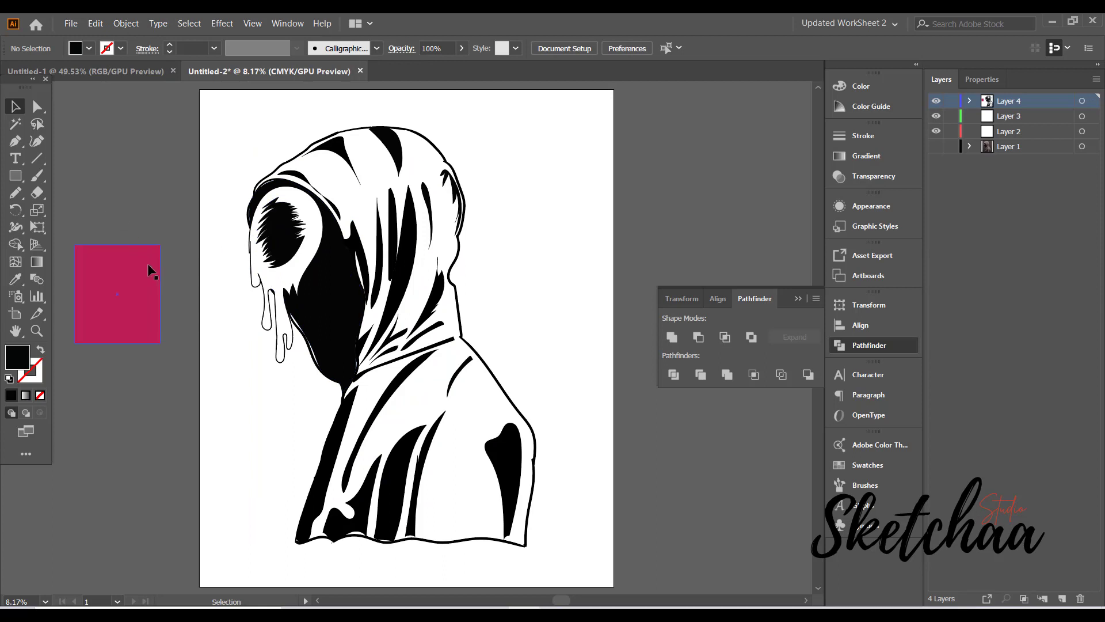
Move the crimson rectangle onto the artboard and enlarge it to cover the whole figure.
drag(148, 266, 289, 128)
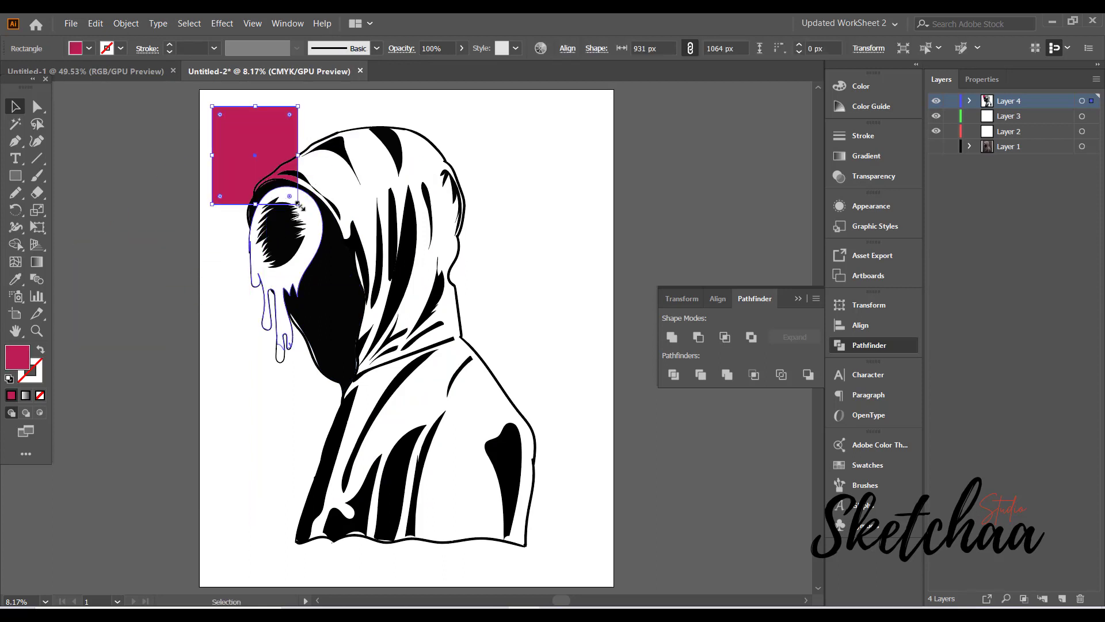
drag(301, 203, 577, 341)
drag(398, 344, 422, 557)
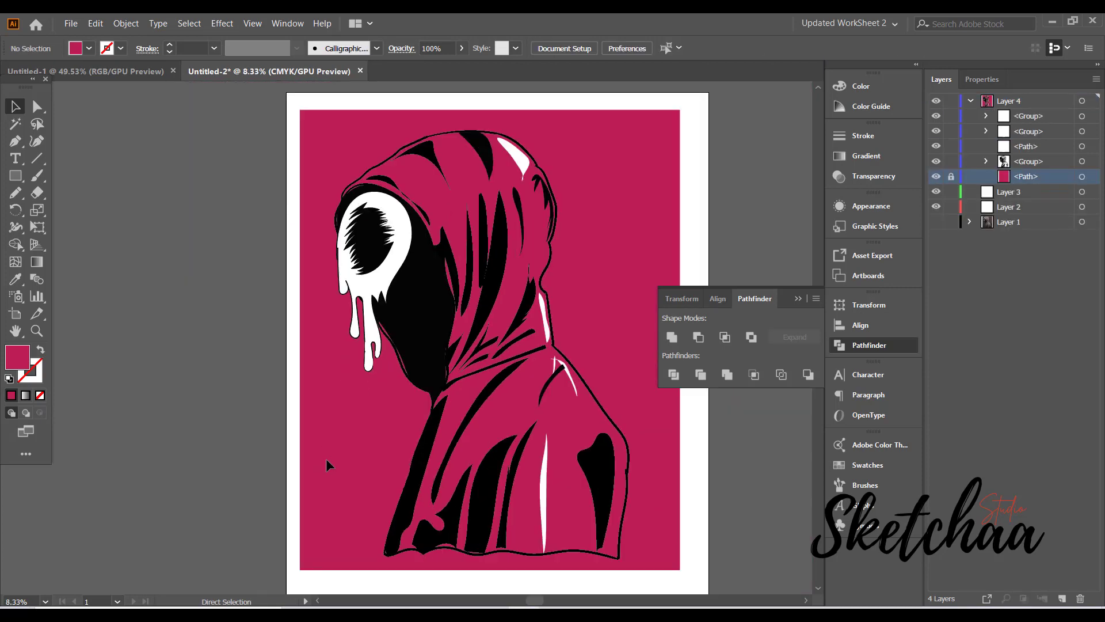
Unlock the crimson rectangle behind the figure and select all the artwork together with it.
click(543, 318)
click(543, 322)
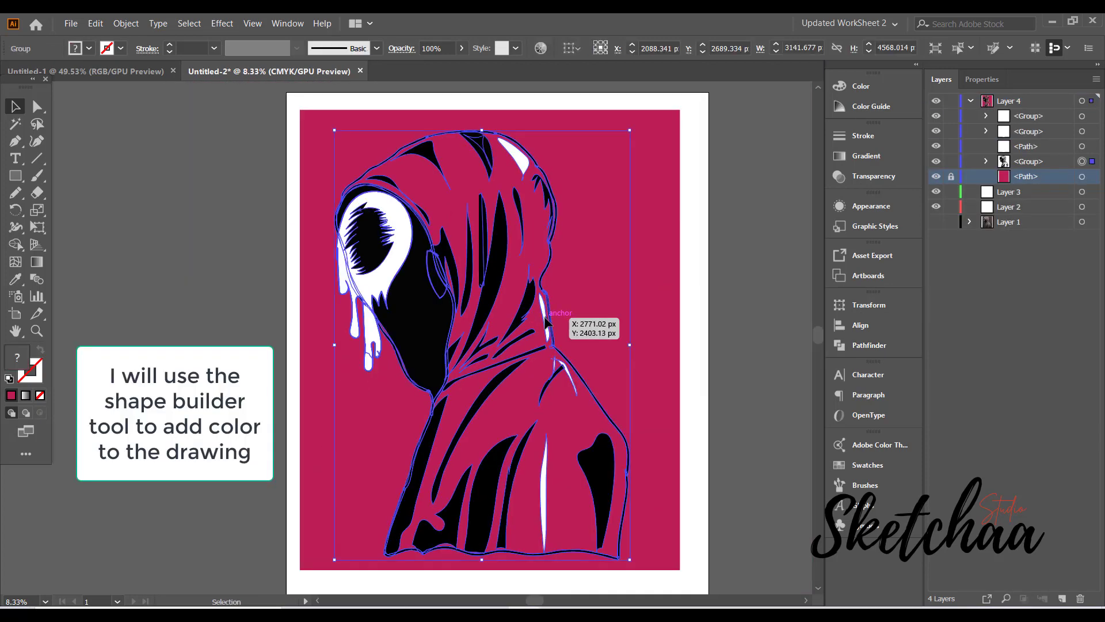
click(741, 322)
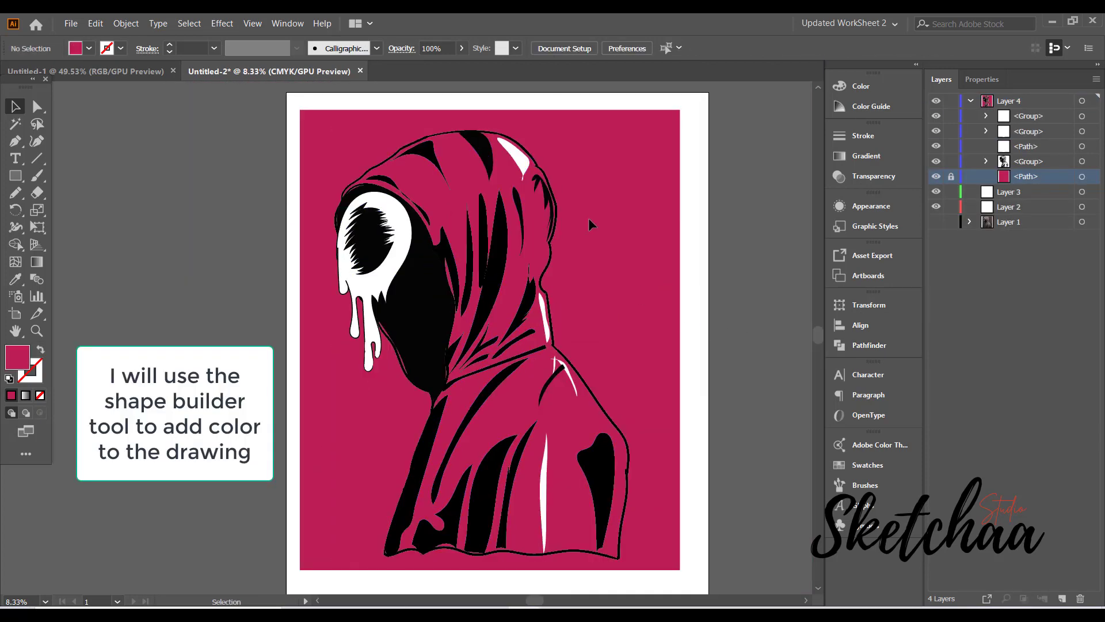
drag(669, 114, 405, 366)
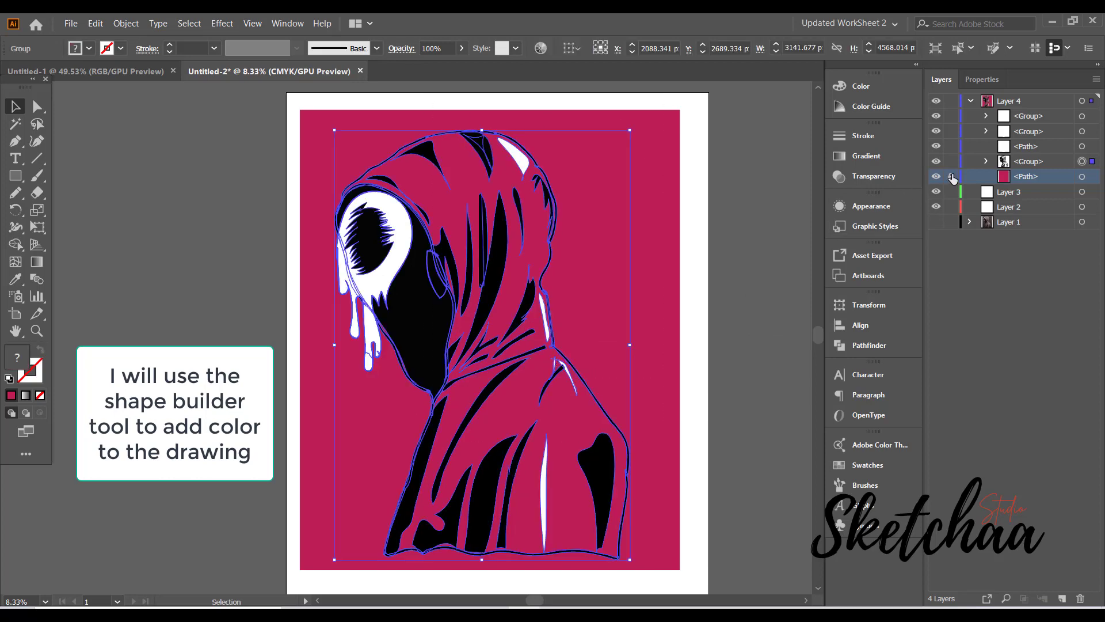
click(747, 245)
scroll(343, 561, down, 3)
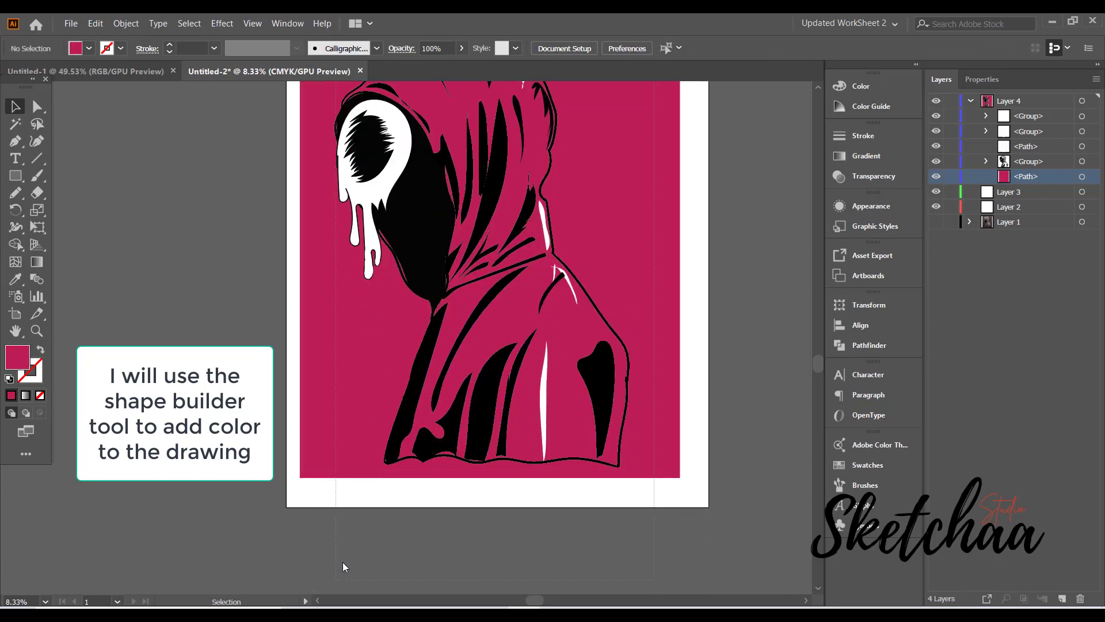
key(ctrl+a)
scroll(317, 488, up, 3)
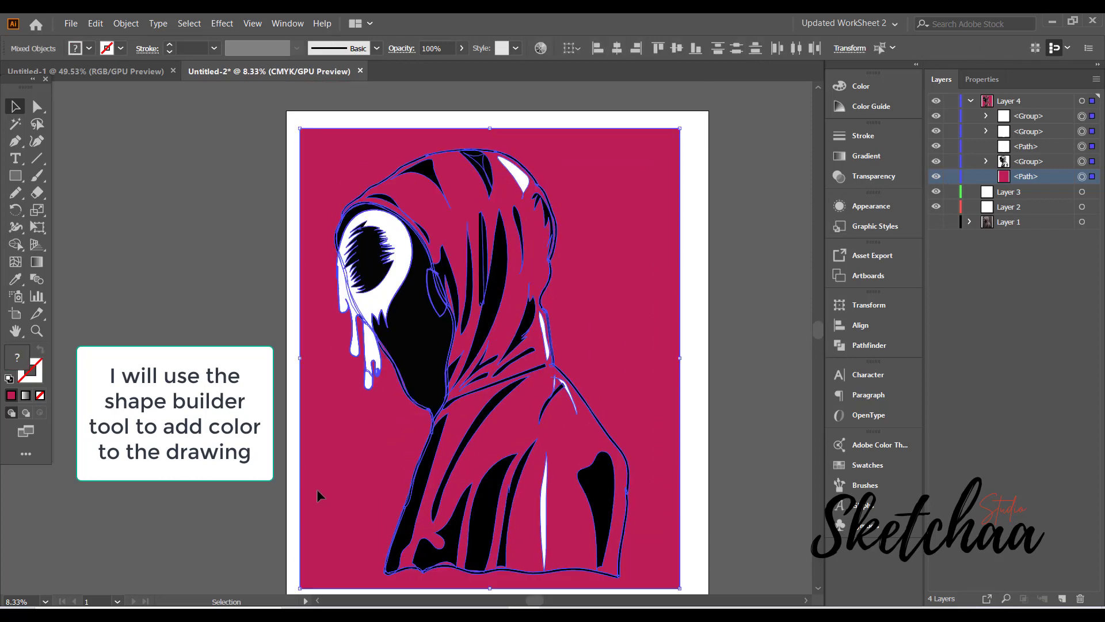
Remove the crimson background area outside the figure's outline with the Shape Builder tool.
click(16, 244)
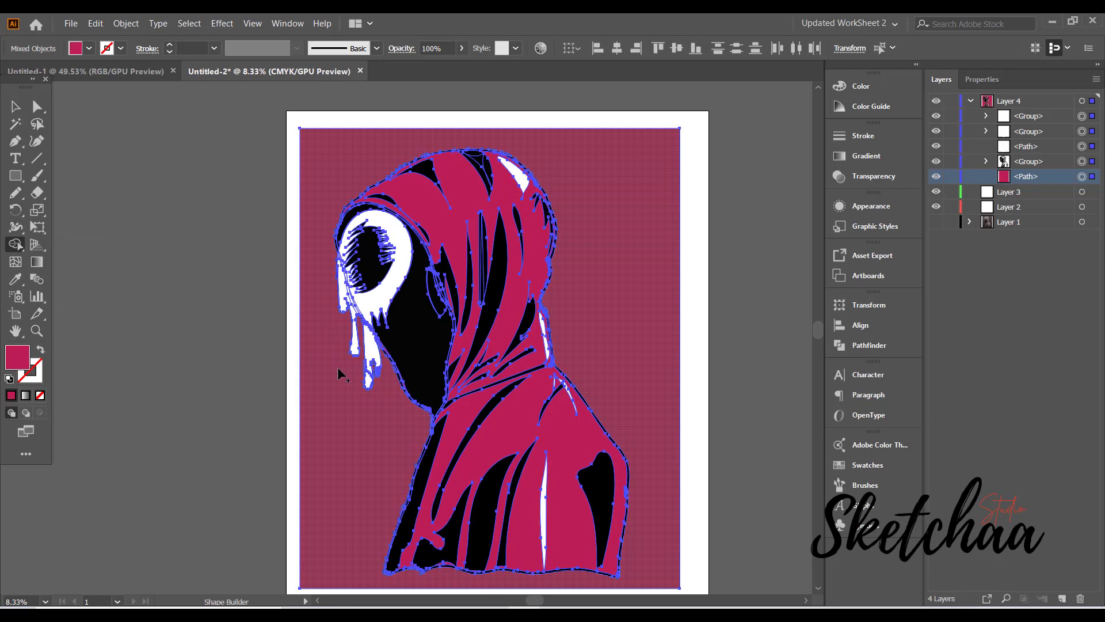
alt+click(335, 411)
click(16, 106)
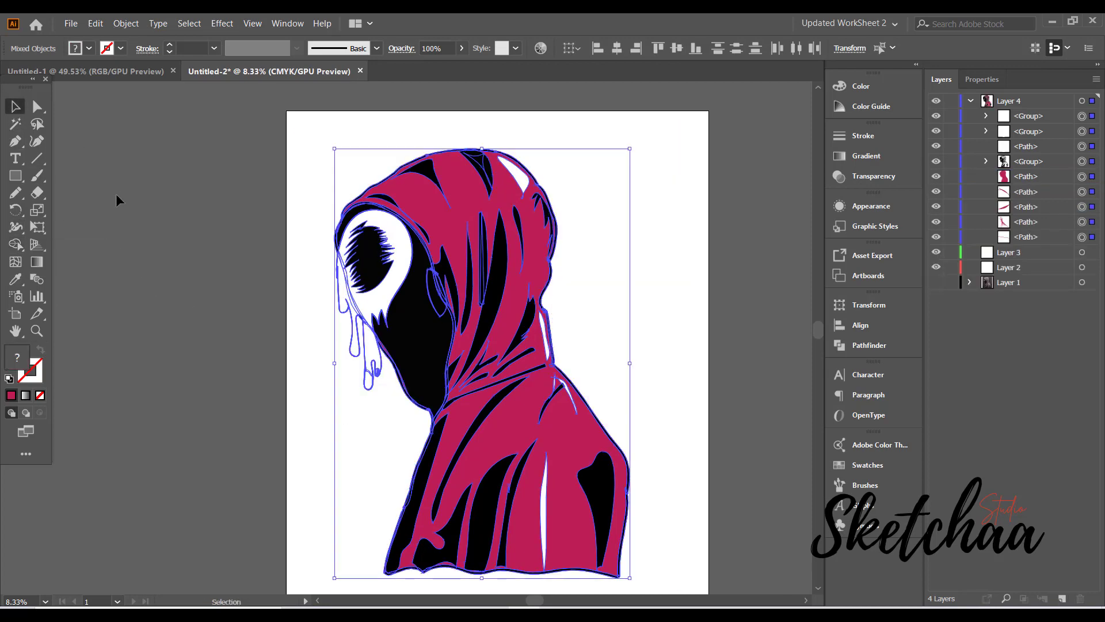
click(116, 199)
Select the whole coloured figure and group its parts.
scroll(525, 214, down, 2)
scroll(523, 214, up, 1)
drag(671, 148, 321, 587)
key(ctrl+g)
click(271, 501)
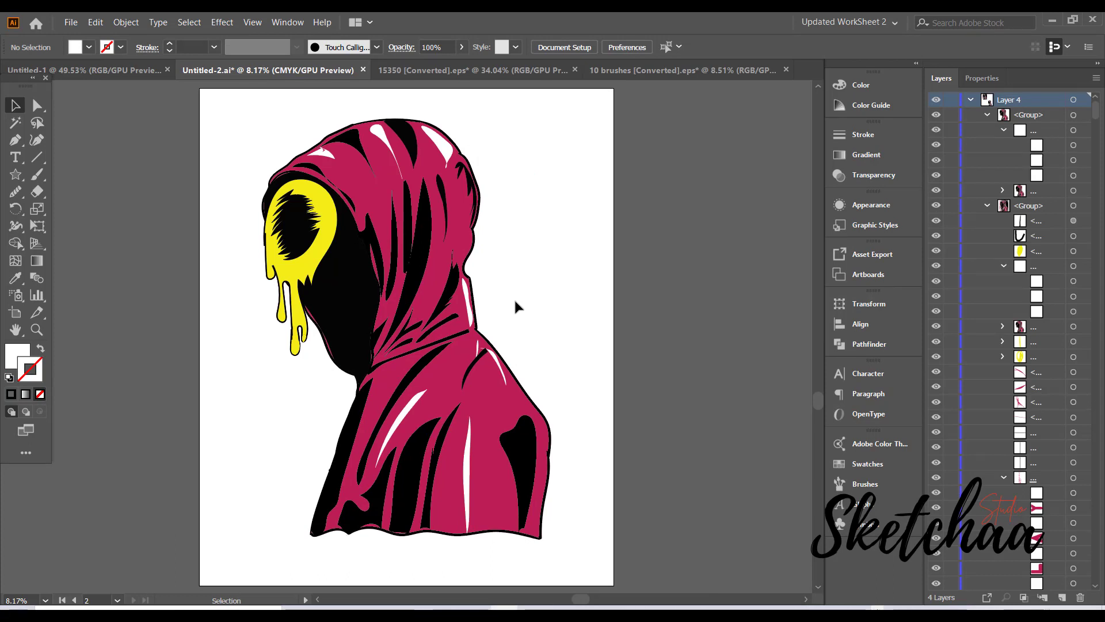
Sample the hood's crimson with the Eyedropper as the fill colour.
key(n)
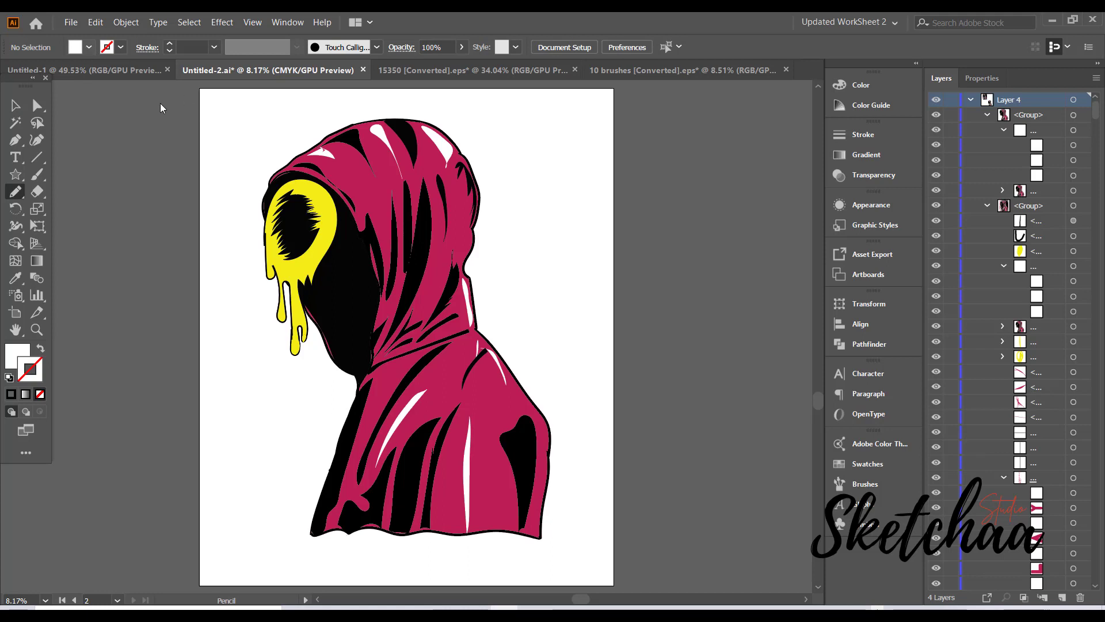
click(88, 47)
key(Escape)
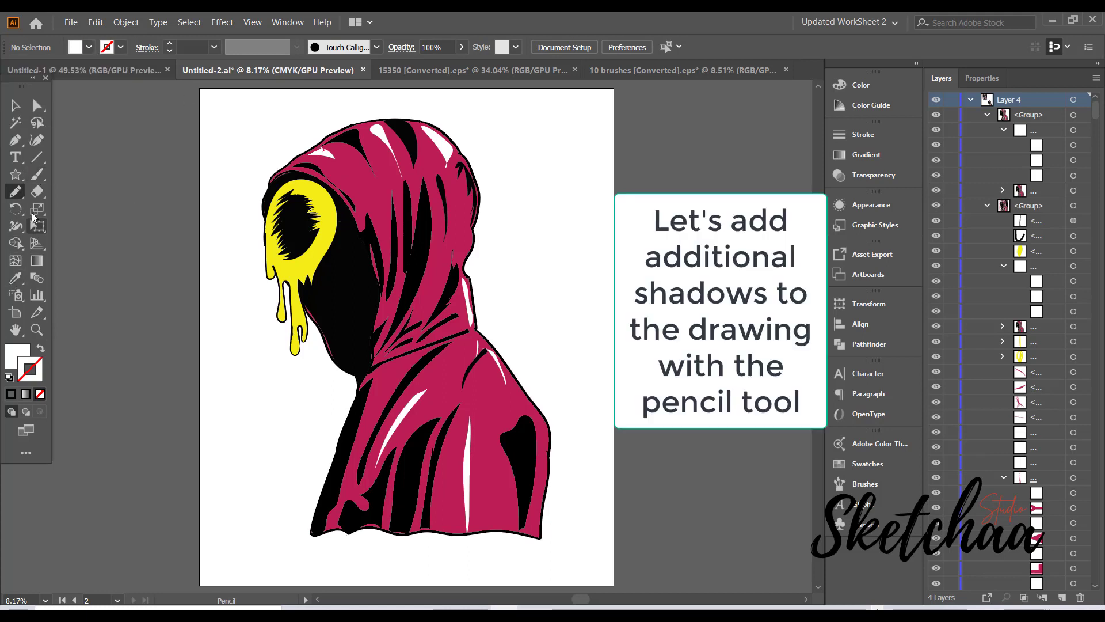
key(i)
click(277, 171)
key(v)
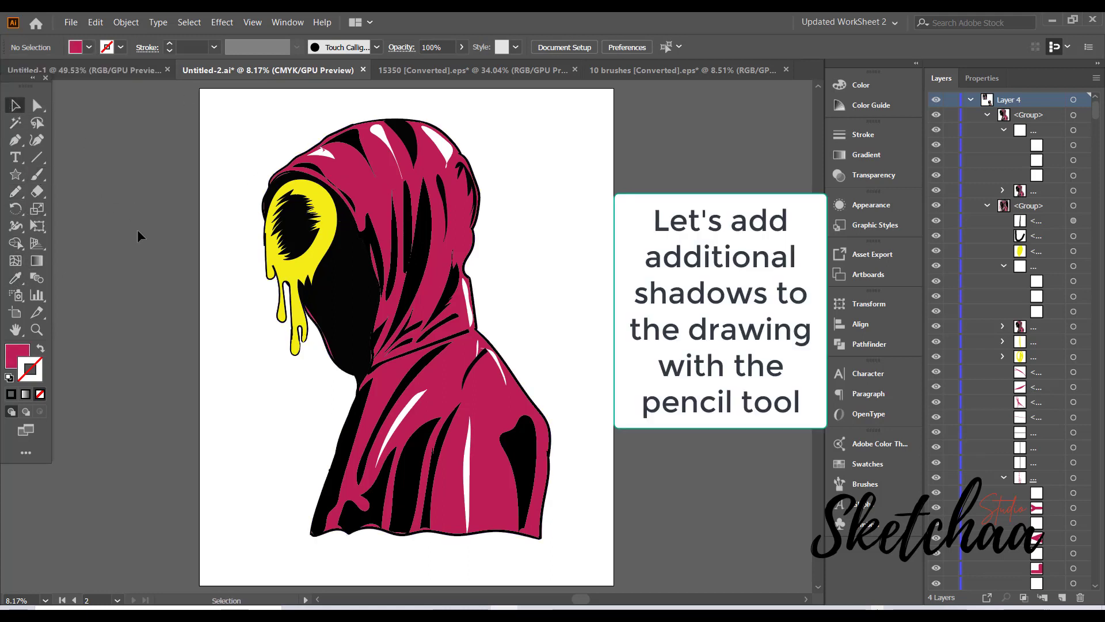
Draw a crimson pencil shape around the large black shadow on the figure's back and set its opacity to 12%.
key(n)
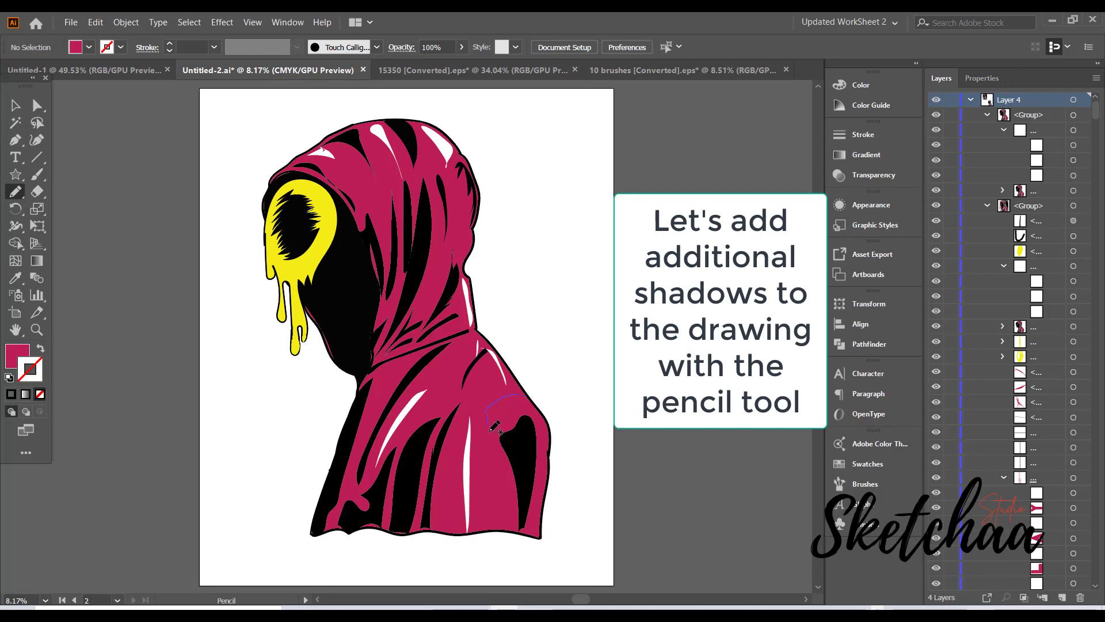
mouse_move(534, 523)
mouse_down()
mouse_move(546, 449)
mouse_move(518, 394)
mouse_up()
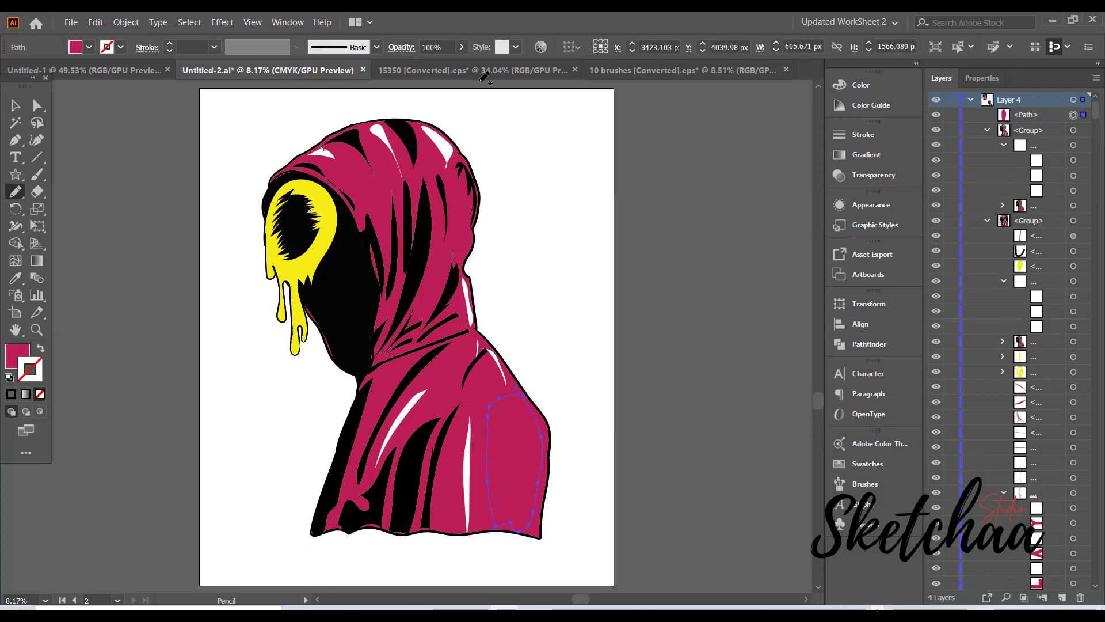
click(462, 47)
drag(461, 65, 419, 67)
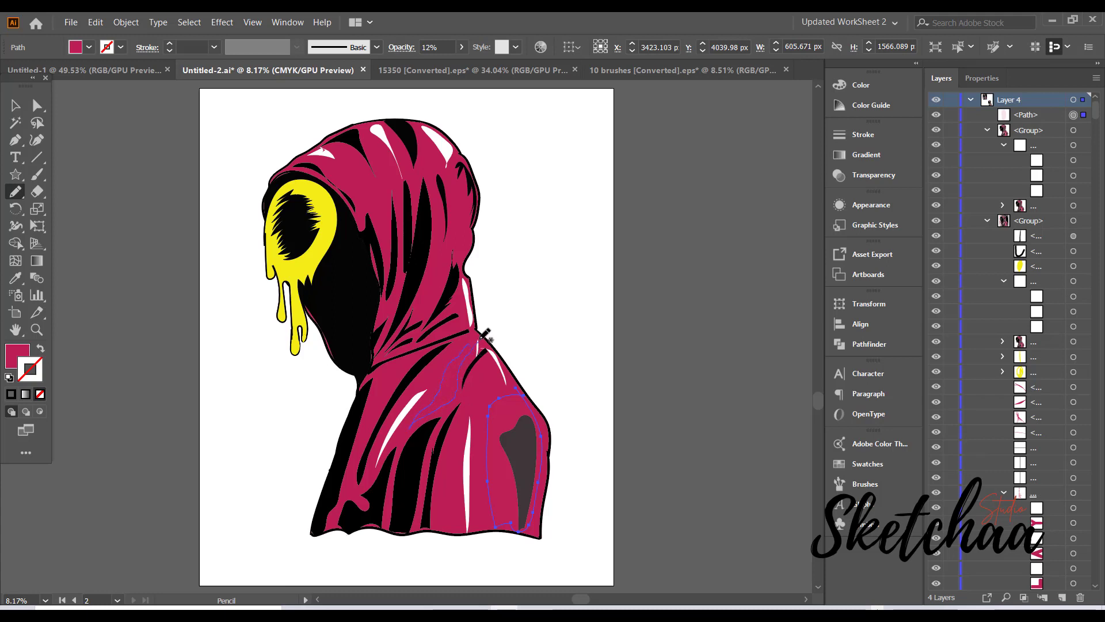
Draw a pencil shadow along the shoulder fold below the neck, match the back shape's 12% opacity, and fill it black.
drag(485, 334, 487, 332)
click(15, 278)
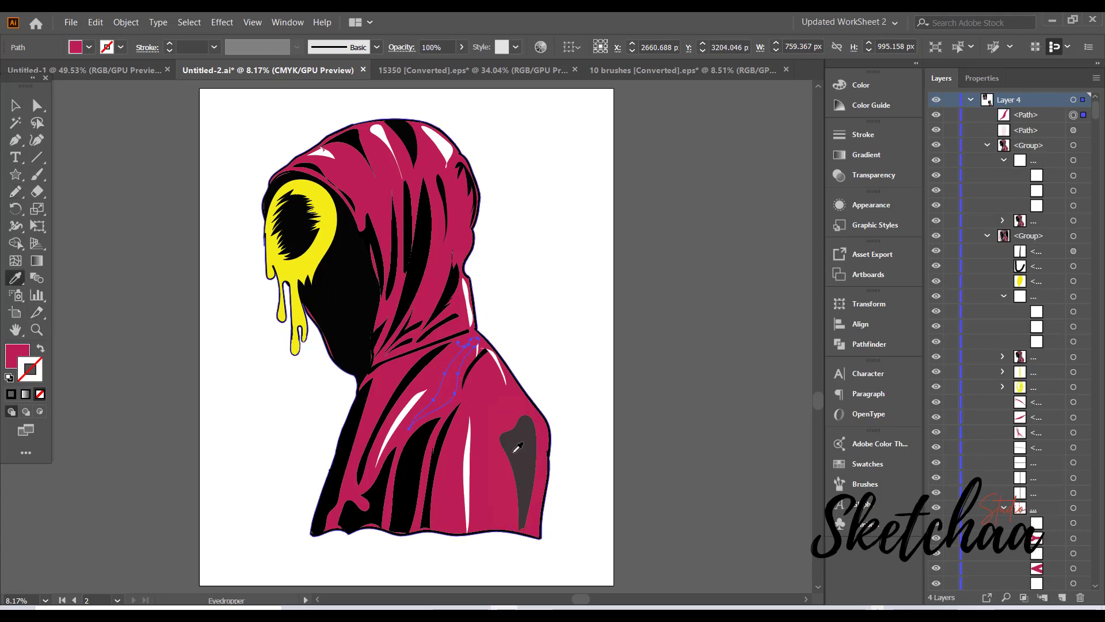
click(517, 448)
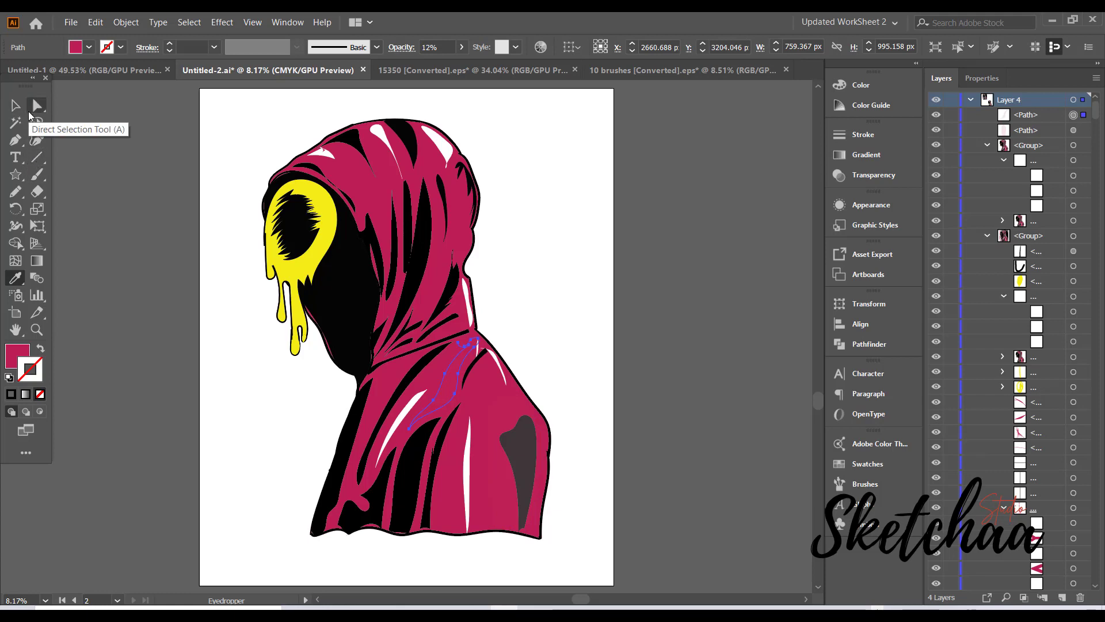
click(89, 47)
click(41, 72)
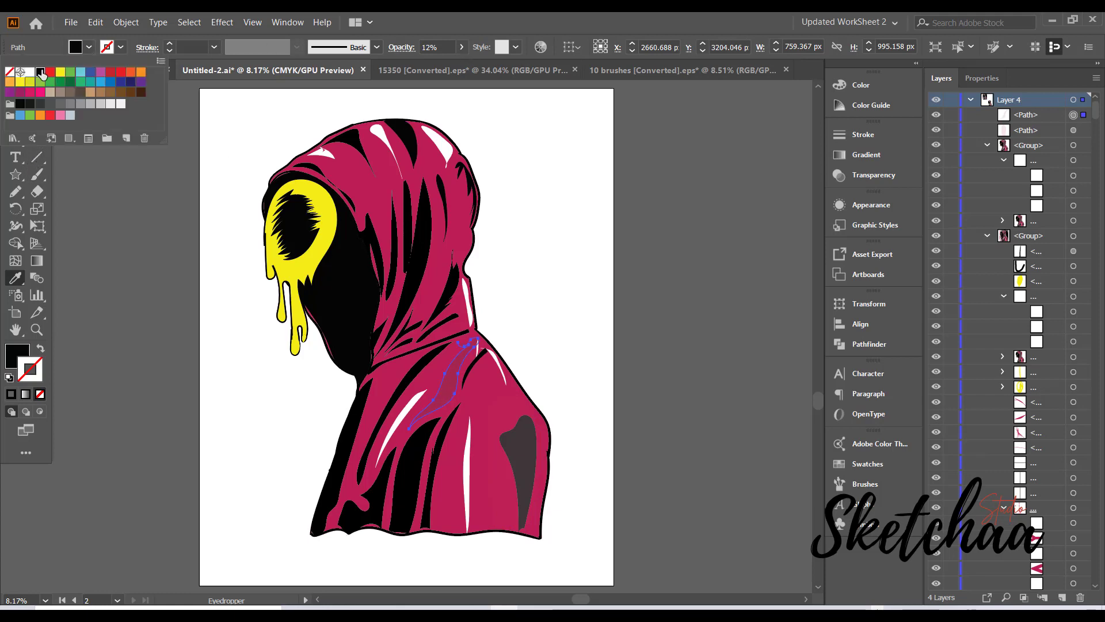
Draw a pencil shadow around the dark shape on the figure's back and match it to the shoulder fold shadow's black 12% opacity.
click(156, 173)
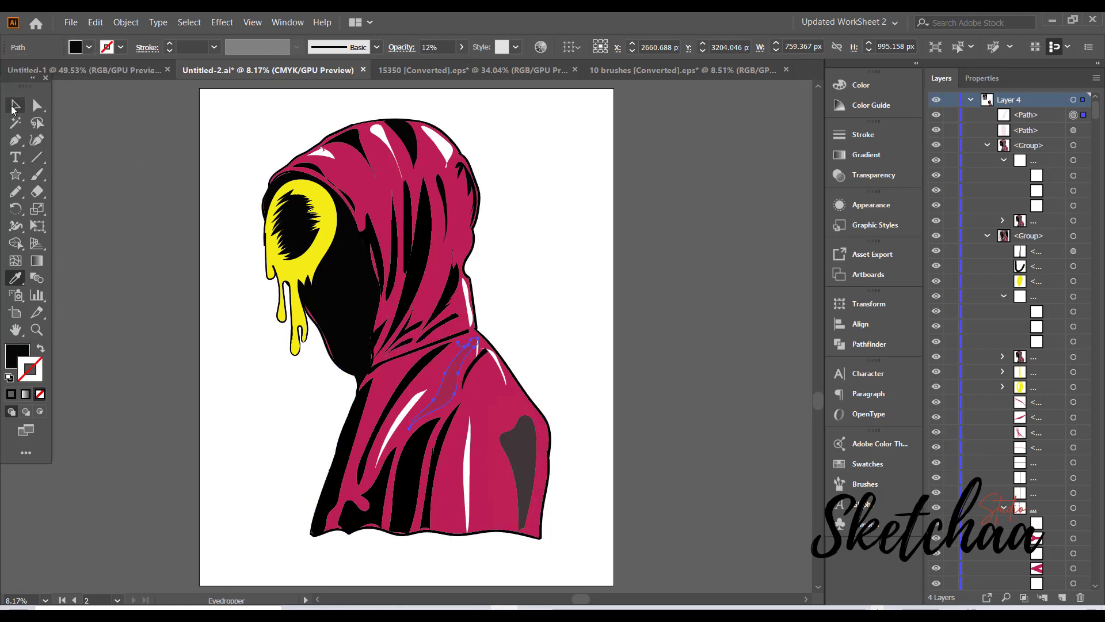
click(13, 106)
click(154, 196)
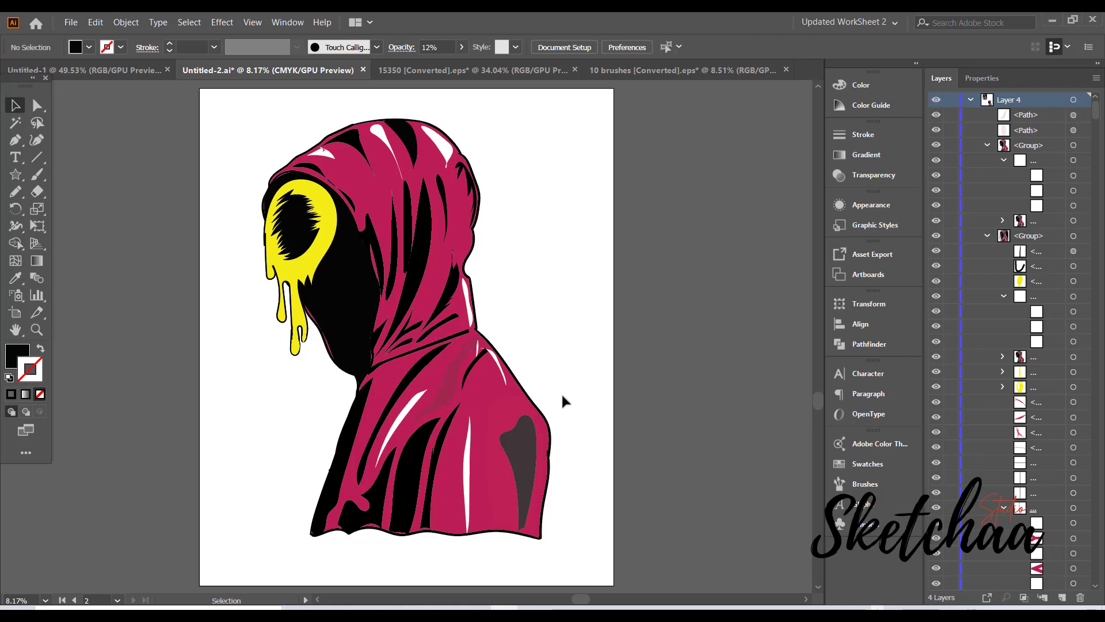
key(b)
key(n)
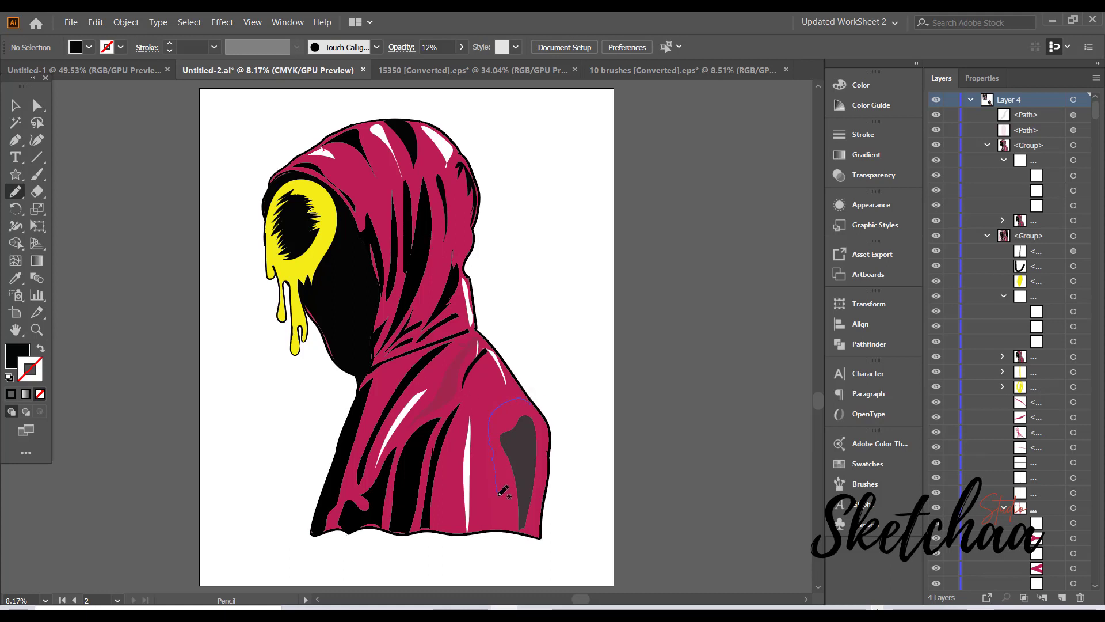
drag(538, 509, 528, 400)
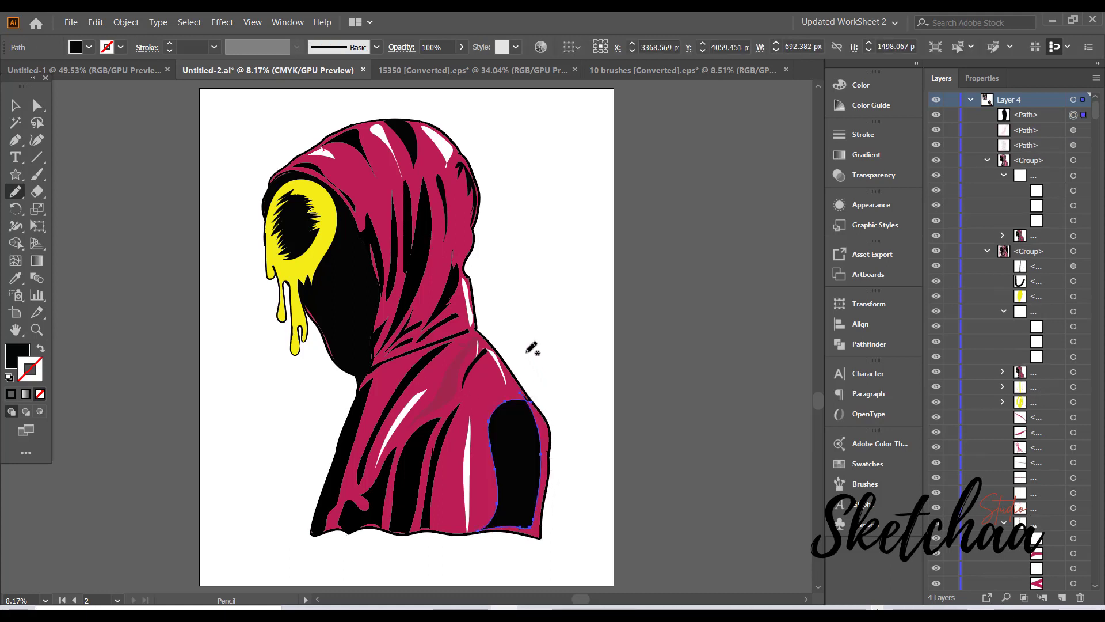
click(15, 278)
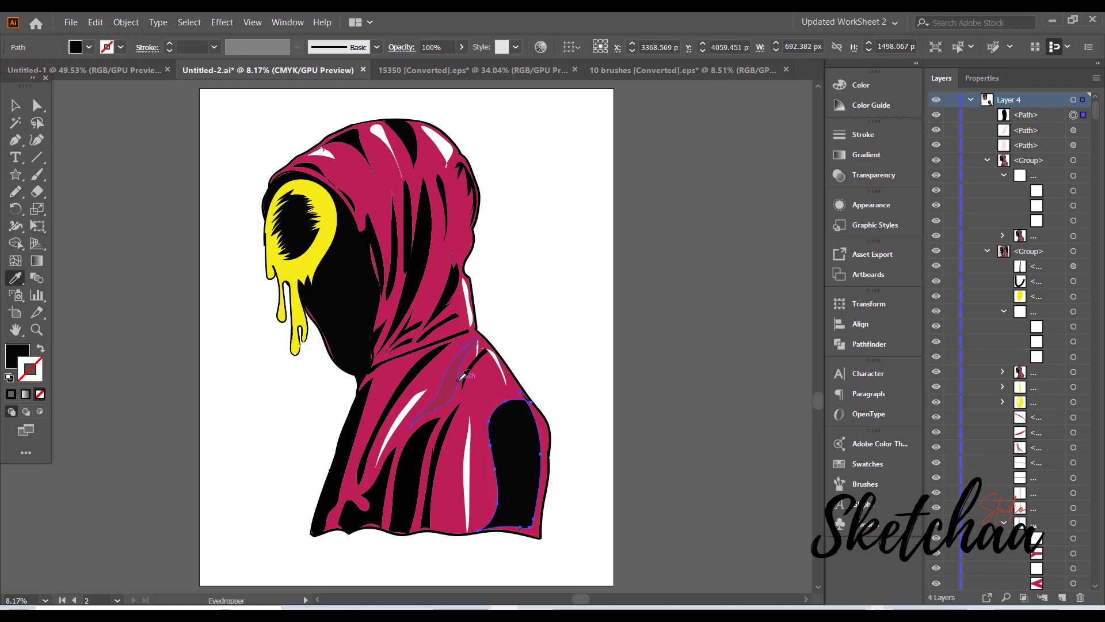
click(466, 375)
key(v)
click(96, 233)
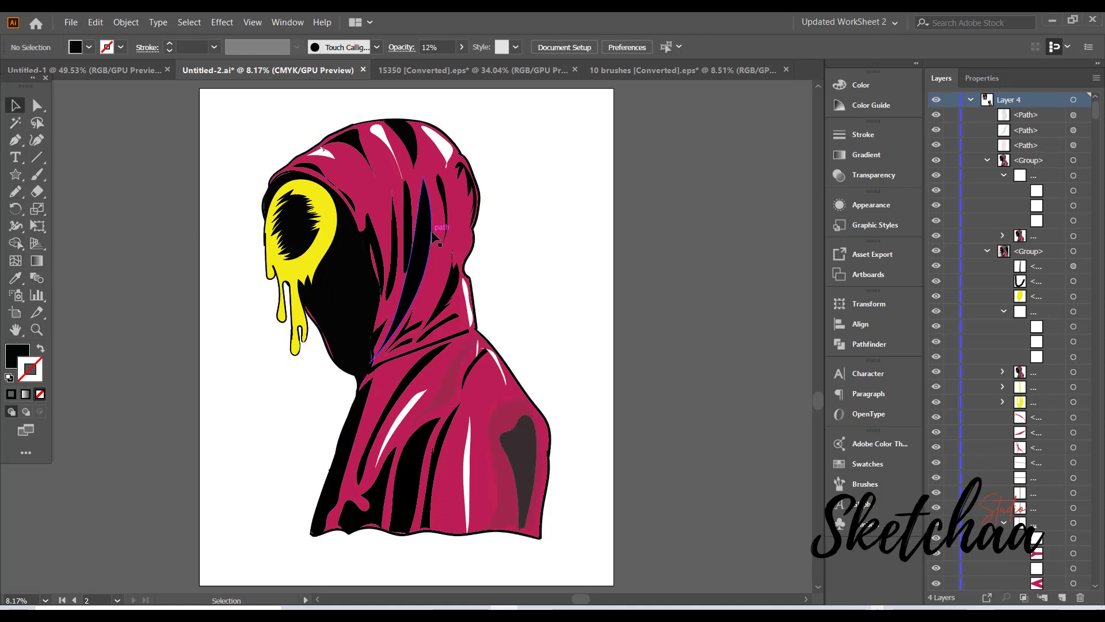
Draw a pencil shadow down the front folds of the hood above the face and match its appearance to the existing 12% black shadows.
key(n)
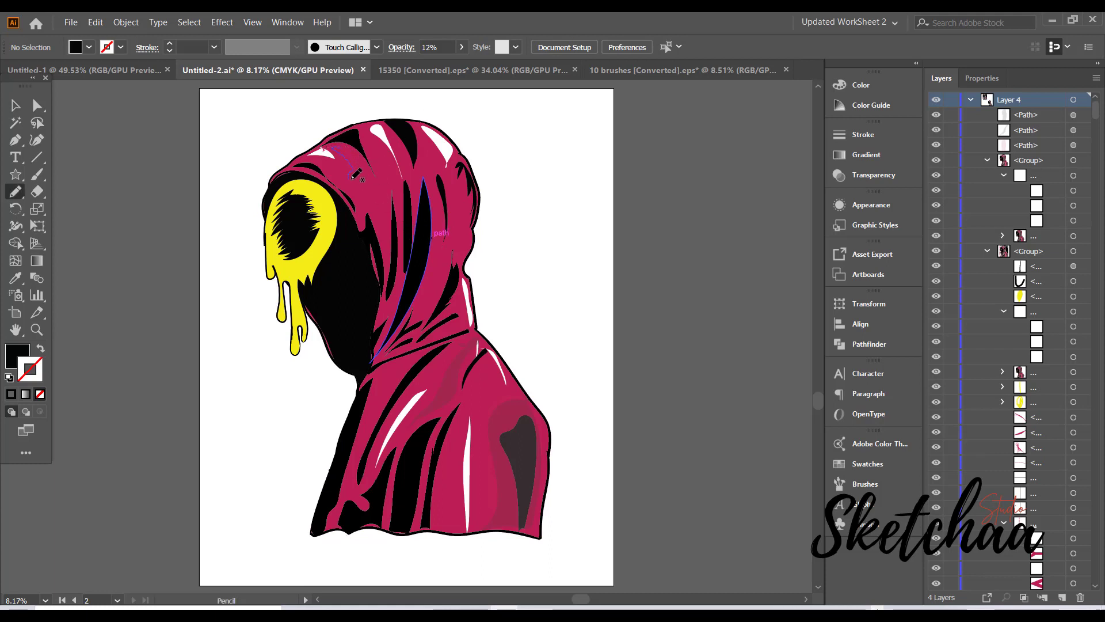
drag(378, 184, 345, 129)
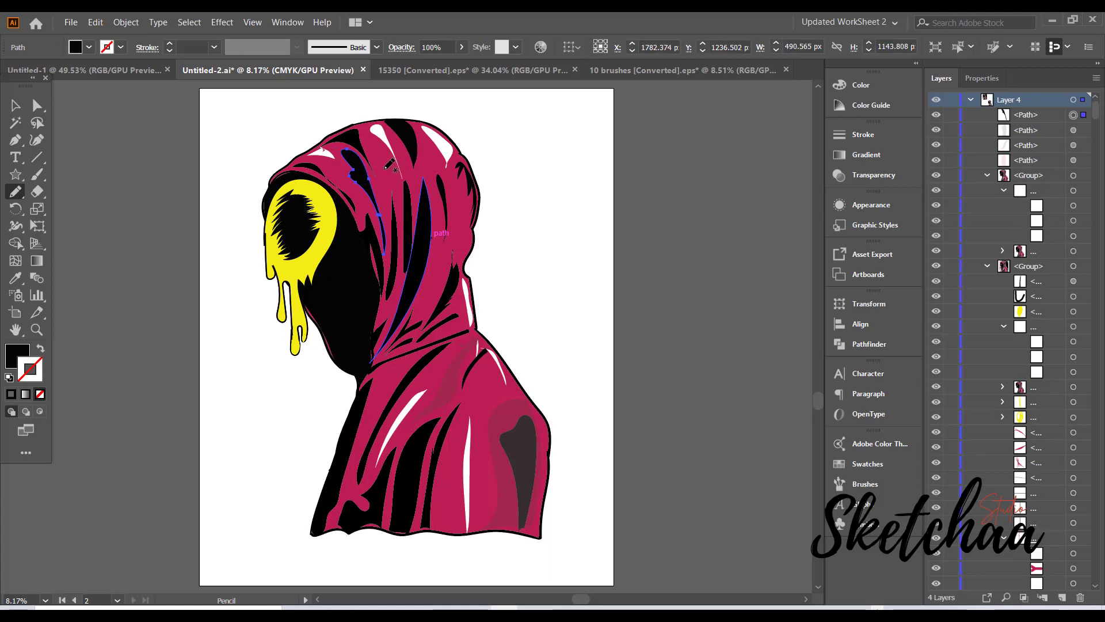
key(i)
click(432, 443)
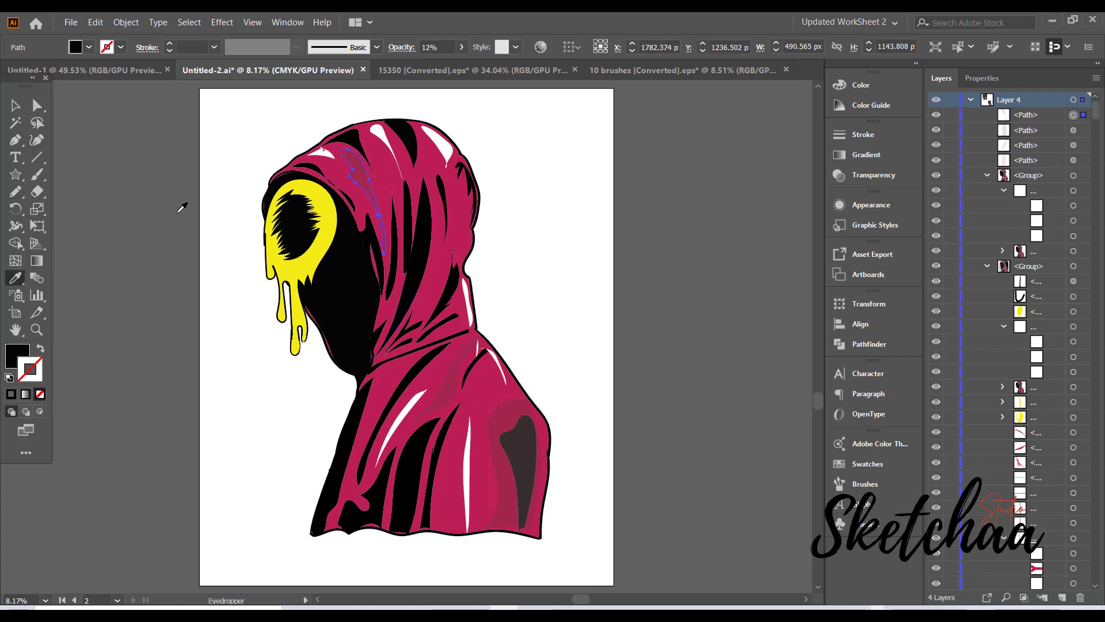
click(13, 105)
click(83, 151)
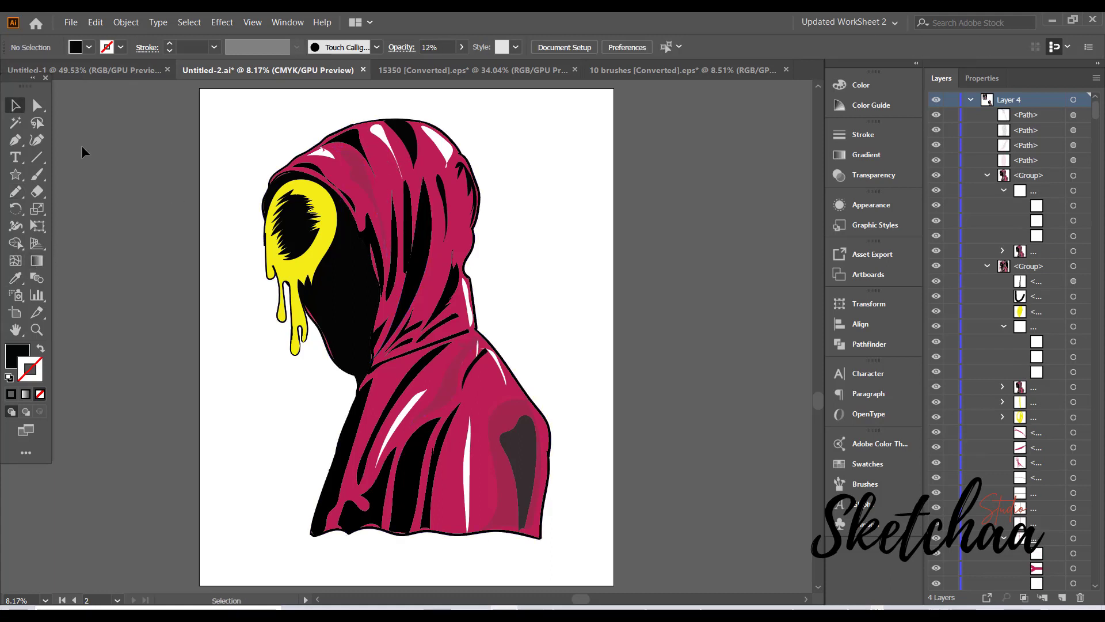
Draw a pencil shadow below the collar along the front chest fold and match its appearance to the shoulder's 12% black shadow.
key(b)
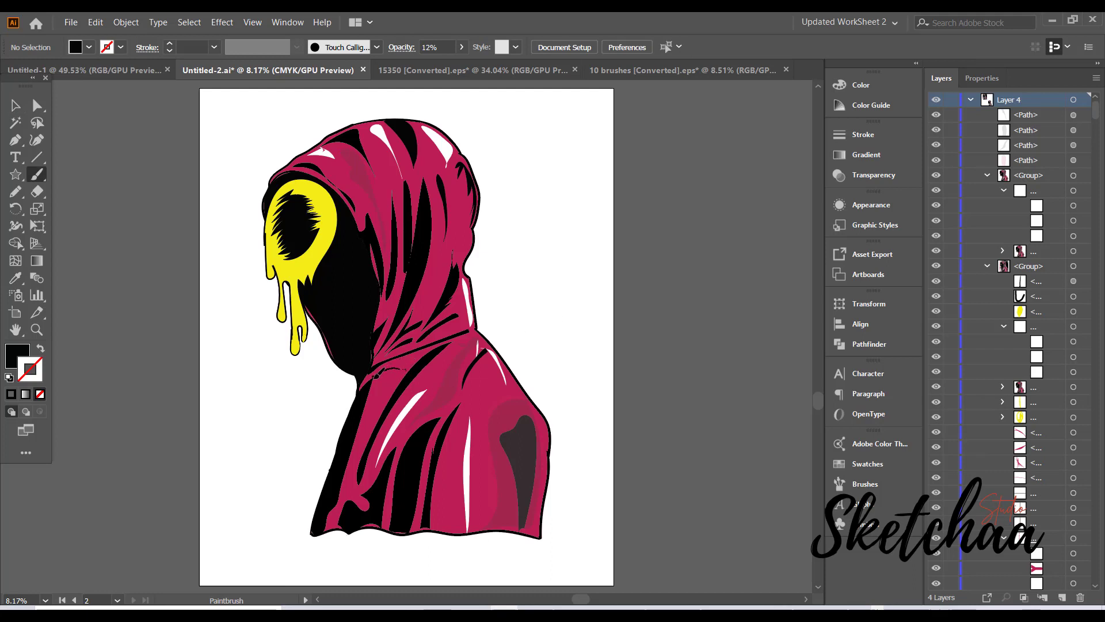
key(n)
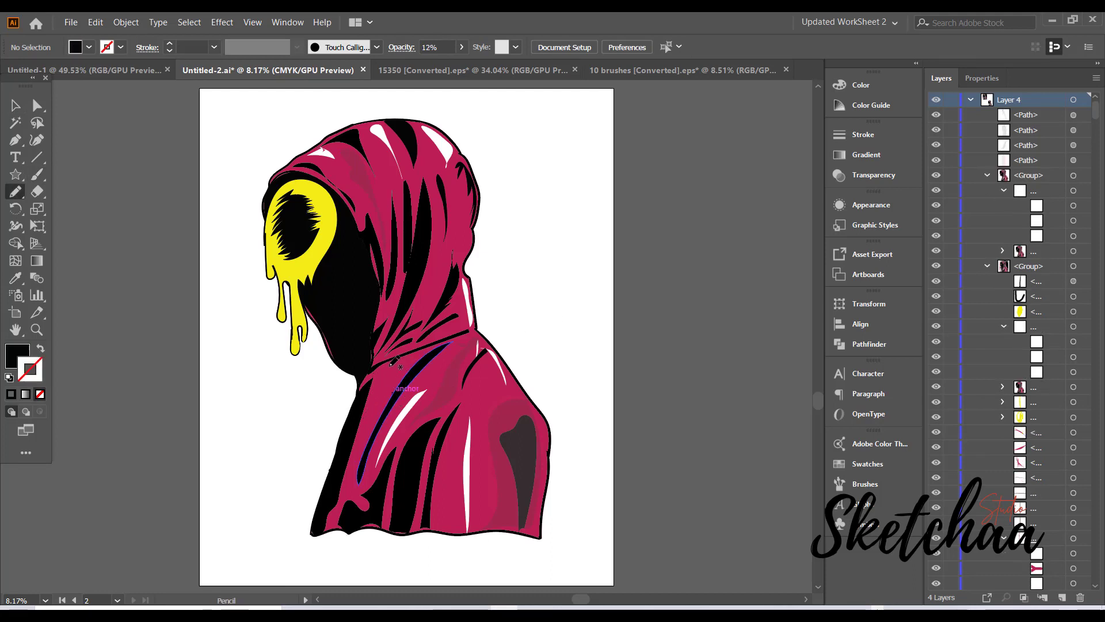
drag(411, 353, 355, 454)
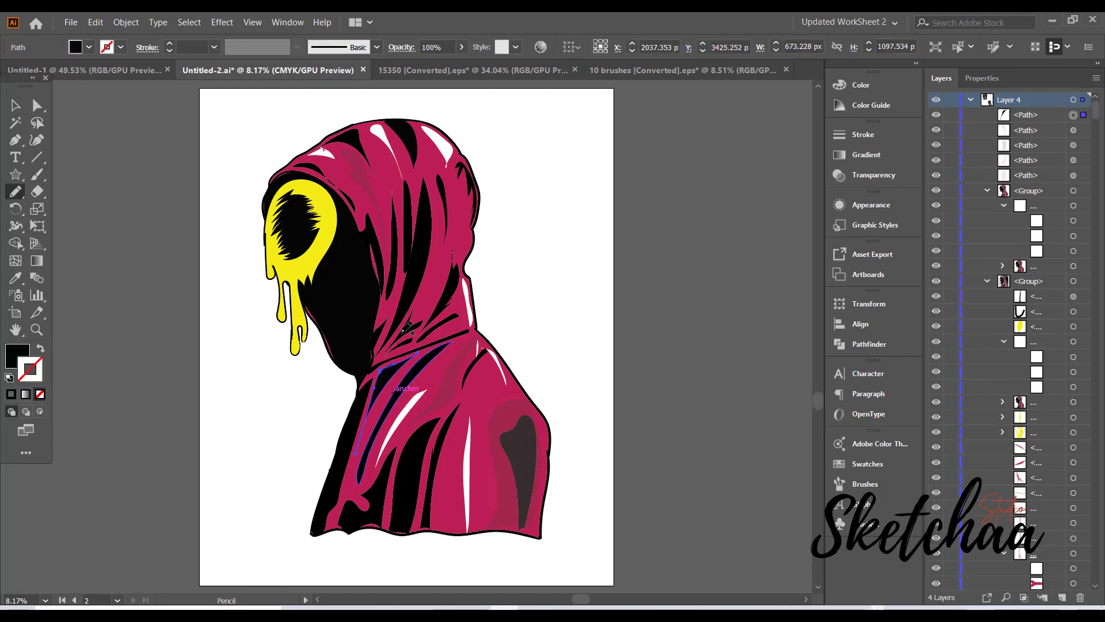
click(15, 277)
click(450, 394)
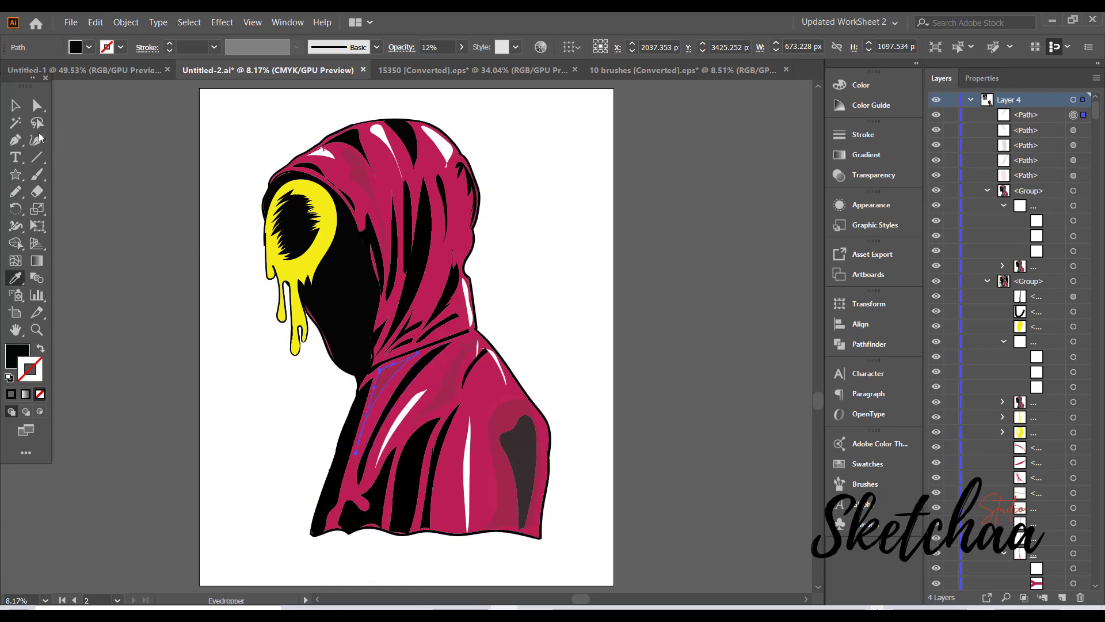
click(16, 104)
click(130, 171)
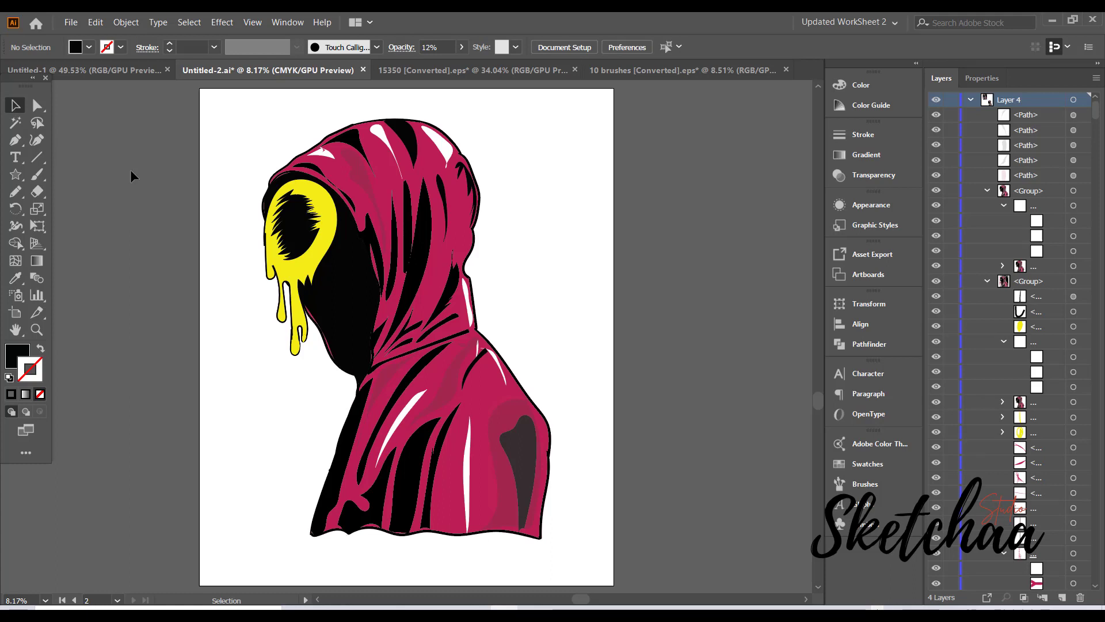
Draw a thin pencil shape along the hood's outer edge, from above the forehead over the crown to the nape.
key(b)
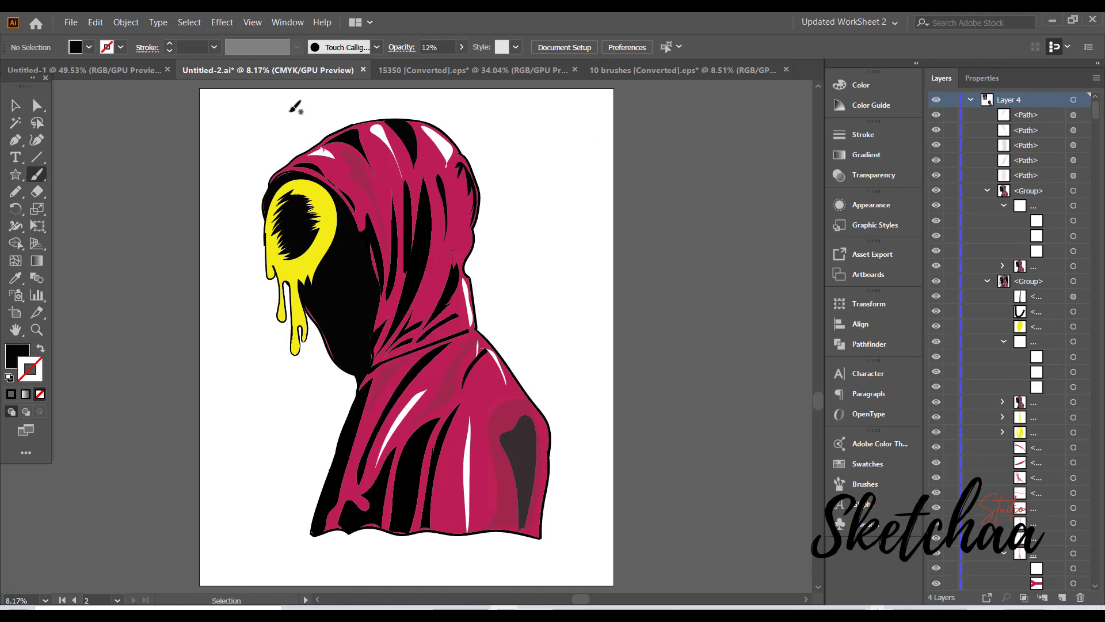
scroll(296, 107, up, 3)
scroll(297, 107, down, 3)
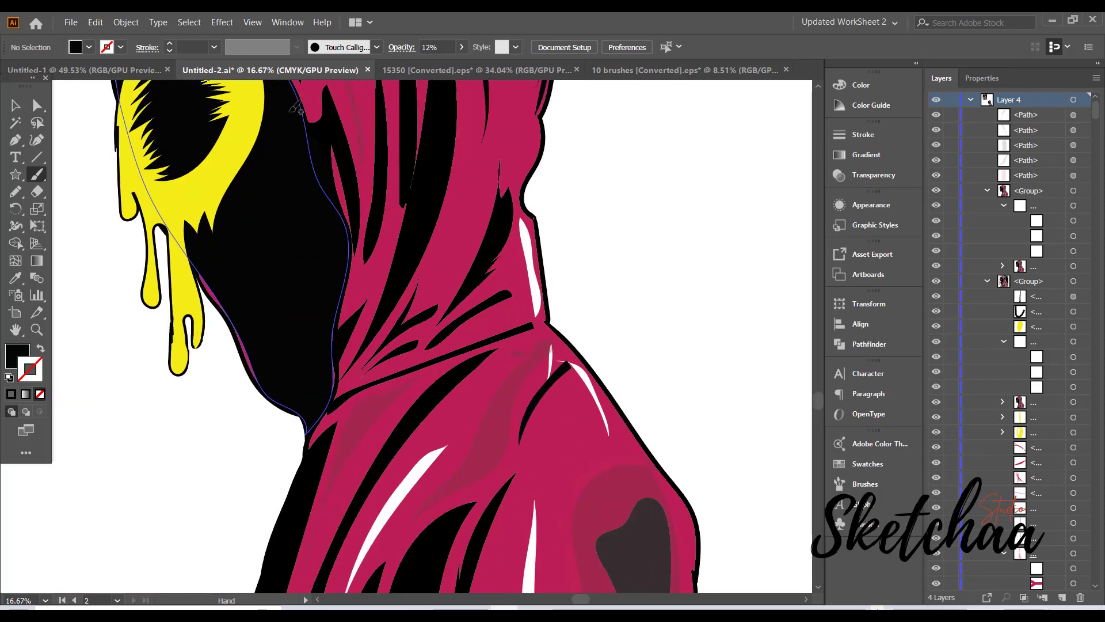
scroll(183, 214, up, 4)
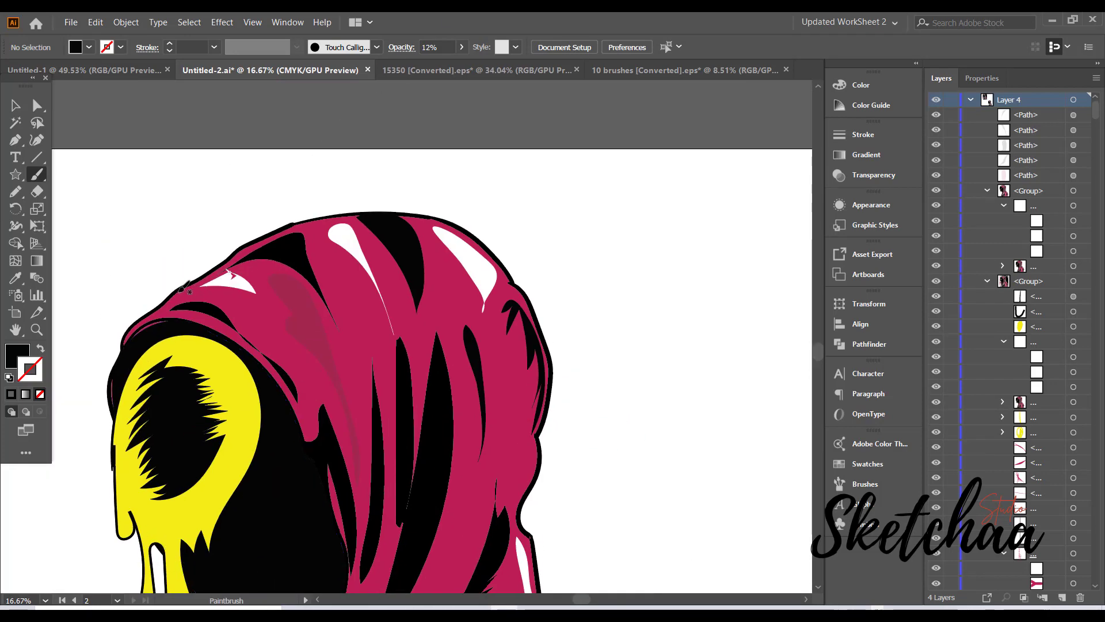
key(n)
click(167, 304)
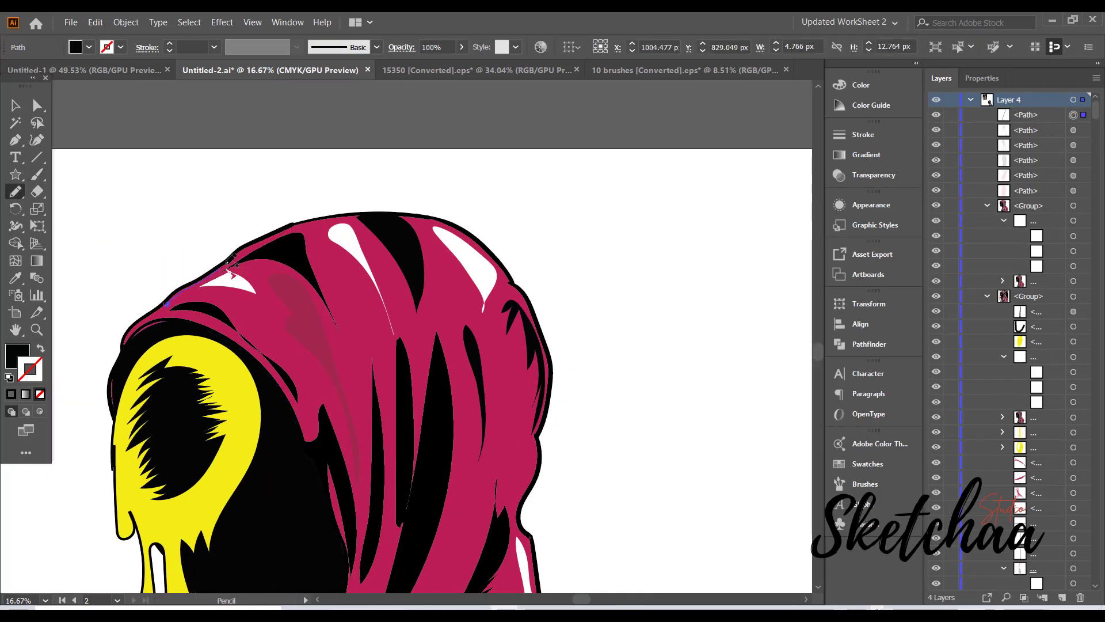
mouse_move(231, 262)
mouse_down()
mouse_move(324, 219)
mouse_move(433, 219)
mouse_move(468, 231)
mouse_move(545, 335)
mouse_move(542, 423)
mouse_move(519, 476)
mouse_move(548, 388)
mouse_move(542, 338)
mouse_move(507, 268)
mouse_move(441, 218)
mouse_move(317, 222)
mouse_up()
drag(171, 301, 173, 300)
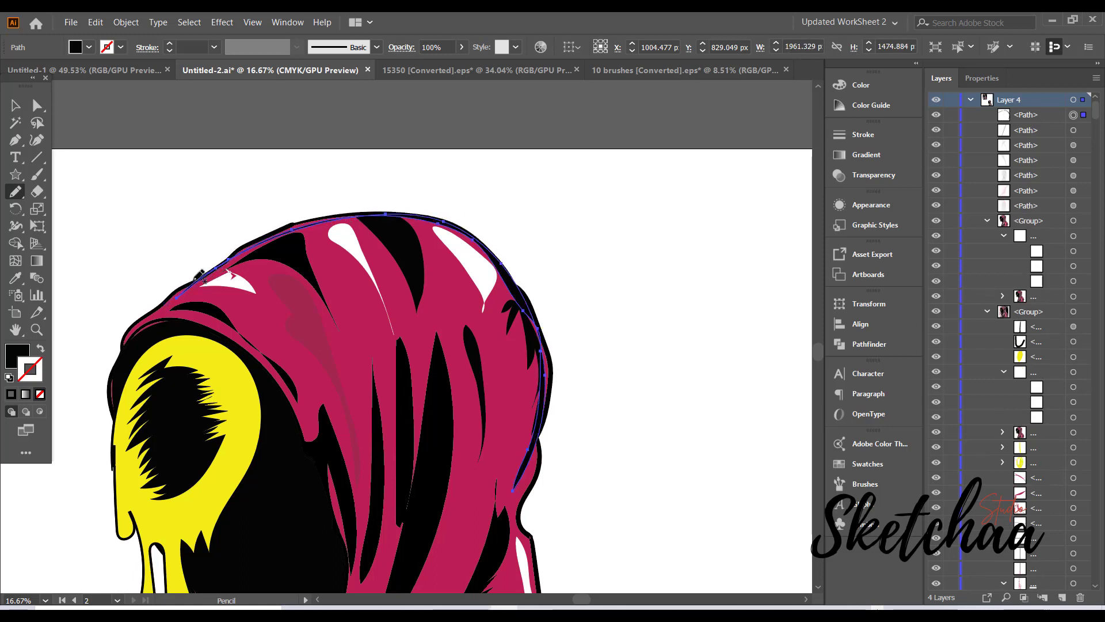
Fill the thin shape along the hood's edge with white as a highlight and deselect it.
click(90, 47)
click(30, 71)
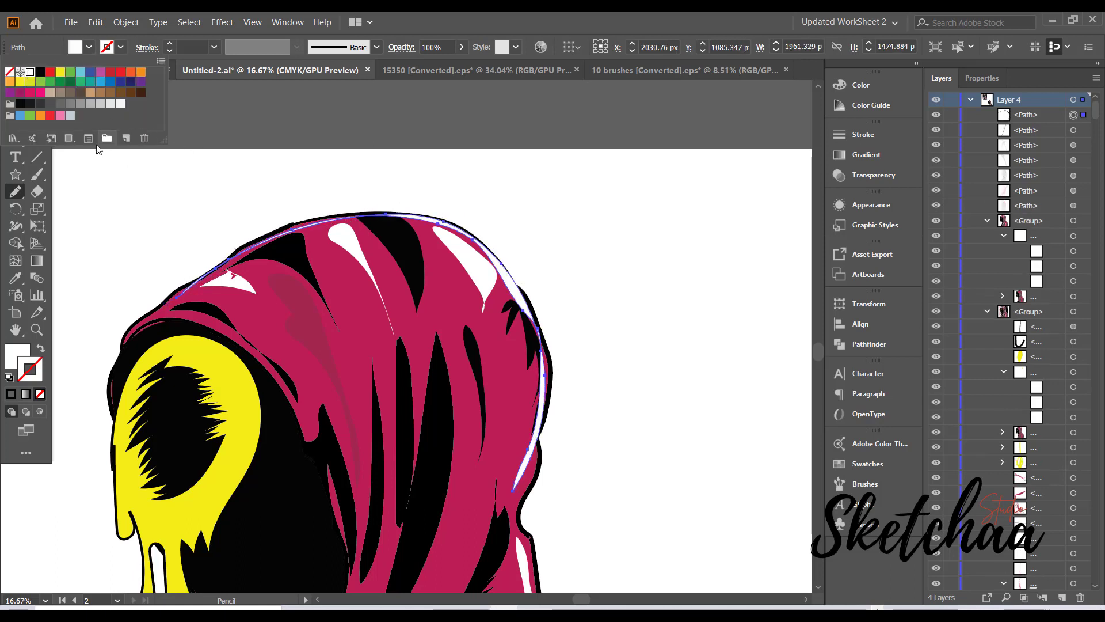
key(Escape)
key(v)
click(123, 142)
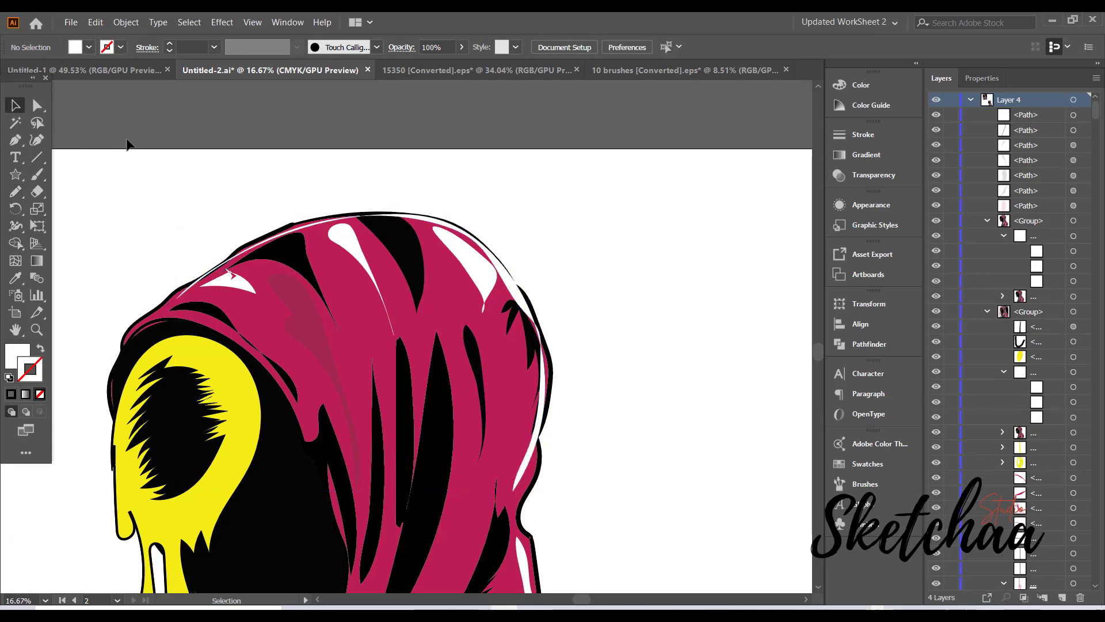
Select the grouped figure and enlarge it slightly so it fills more of the artboard.
key(ctrl+0)
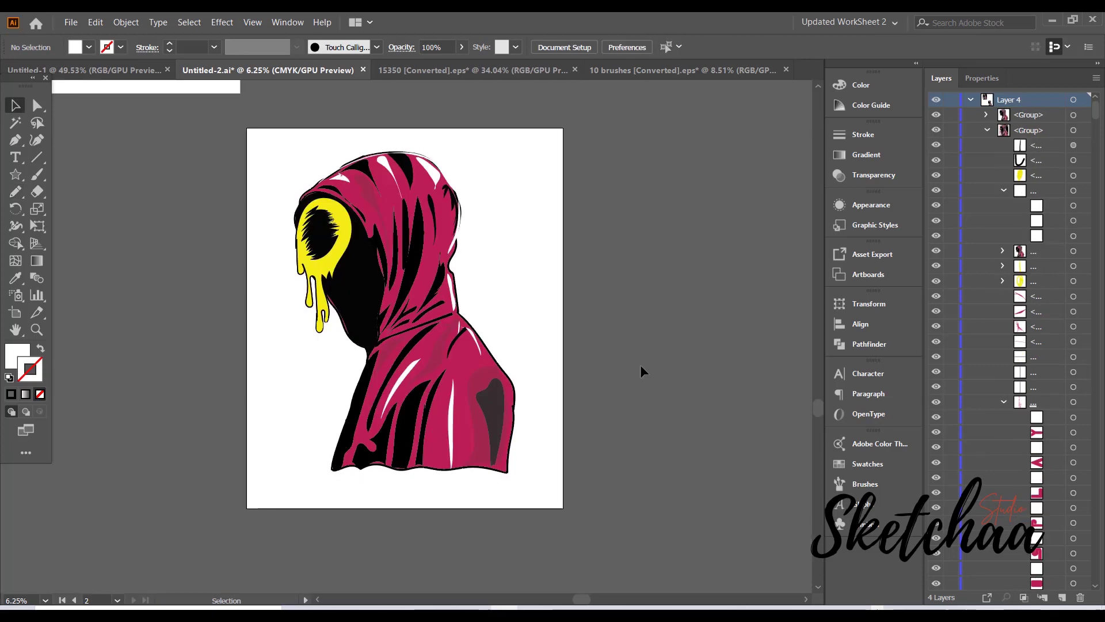
click(454, 391)
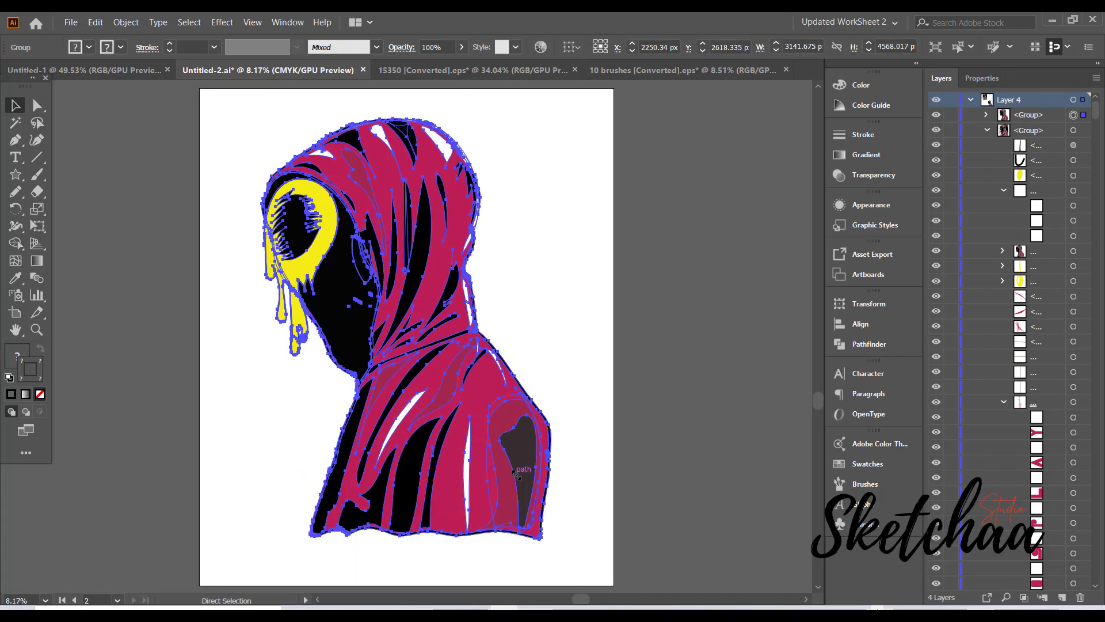
mouse_move(555, 567)
mouse_down()
mouse_move(562, 541)
mouse_move(566, 561)
mouse_up()
click(688, 460)
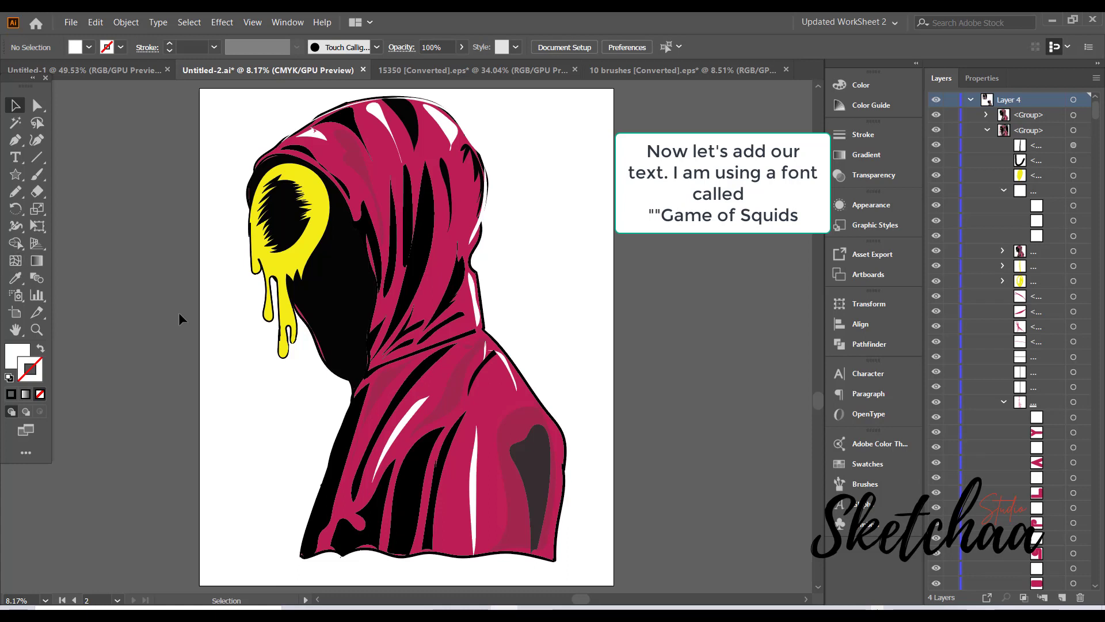
Add the text "Let's Play" beside the figure's chest in the Game of Squids font at 300 pt.
key(t)
click(99, 411)
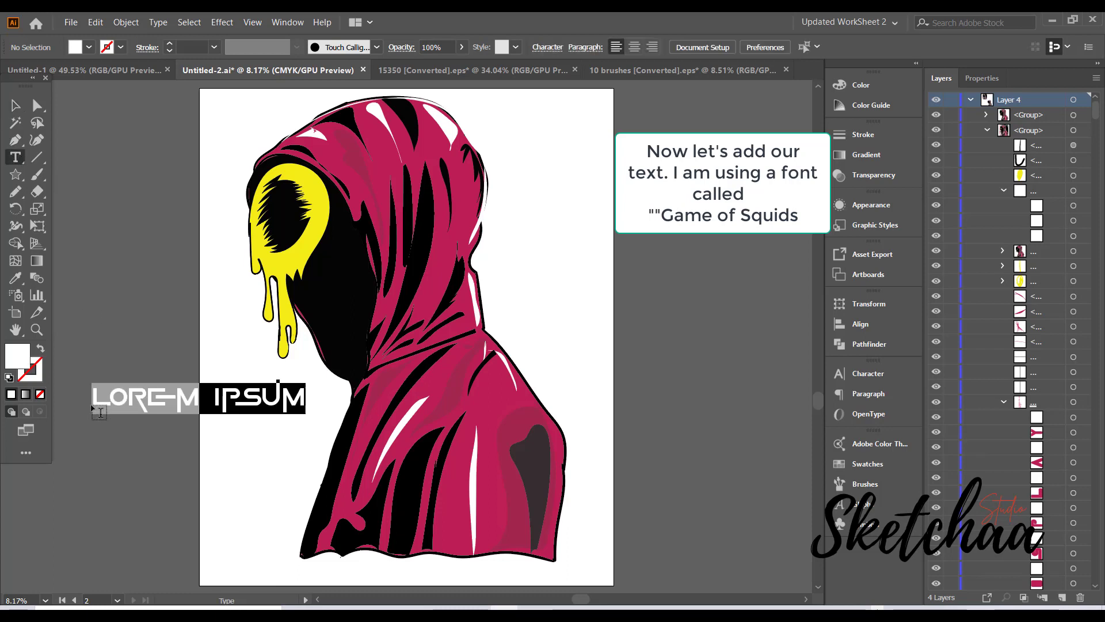
key(Escape)
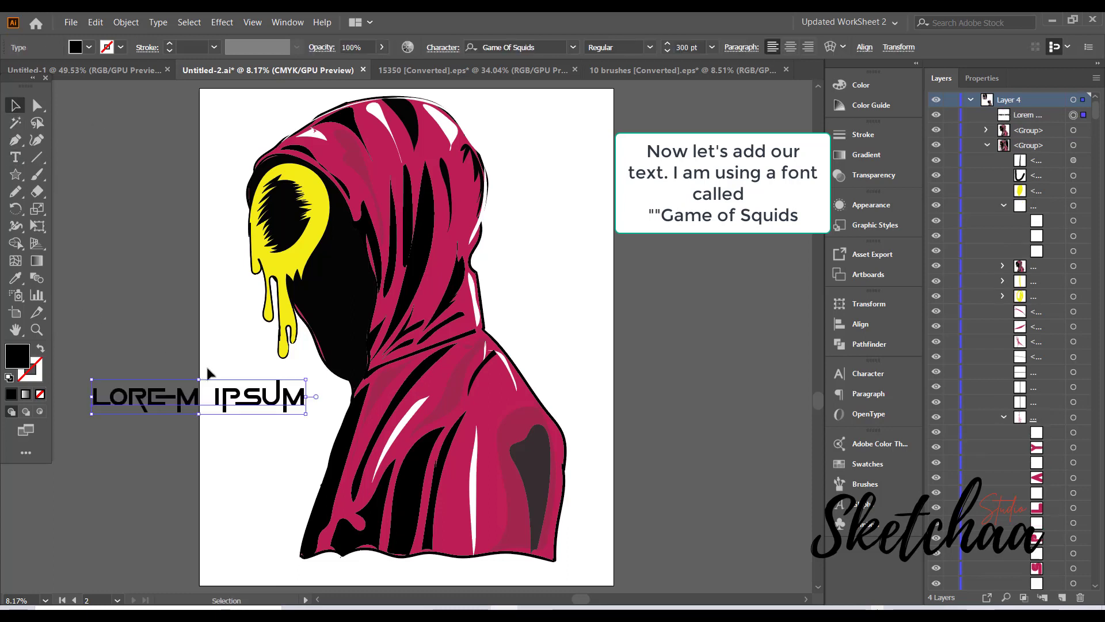
key(t)
triple_click(257, 399)
text(L)
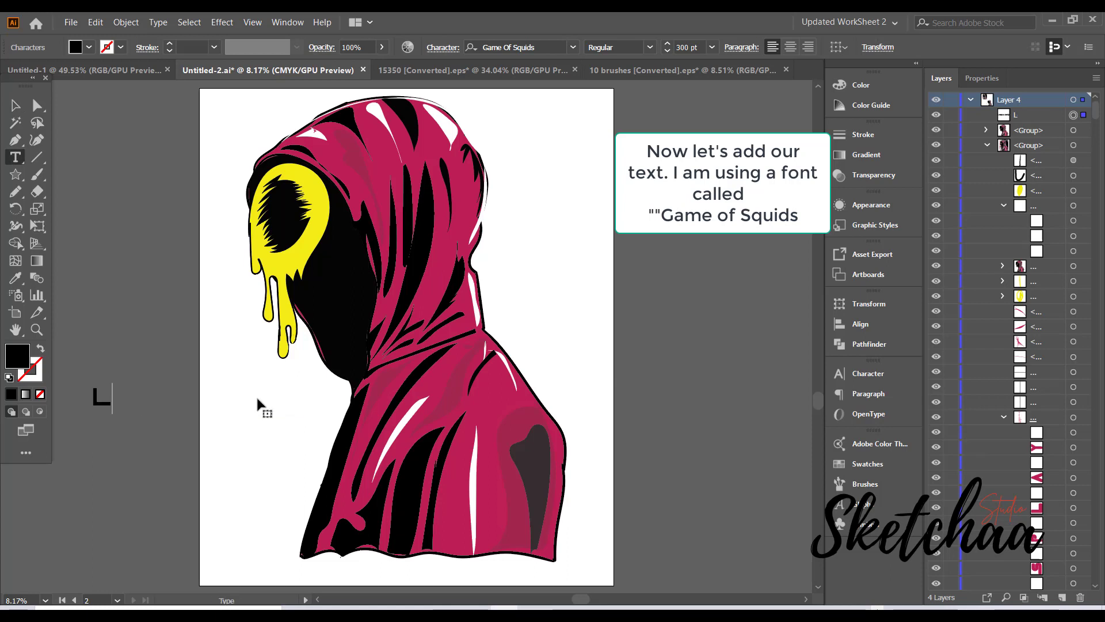
text(ET'S PLA)
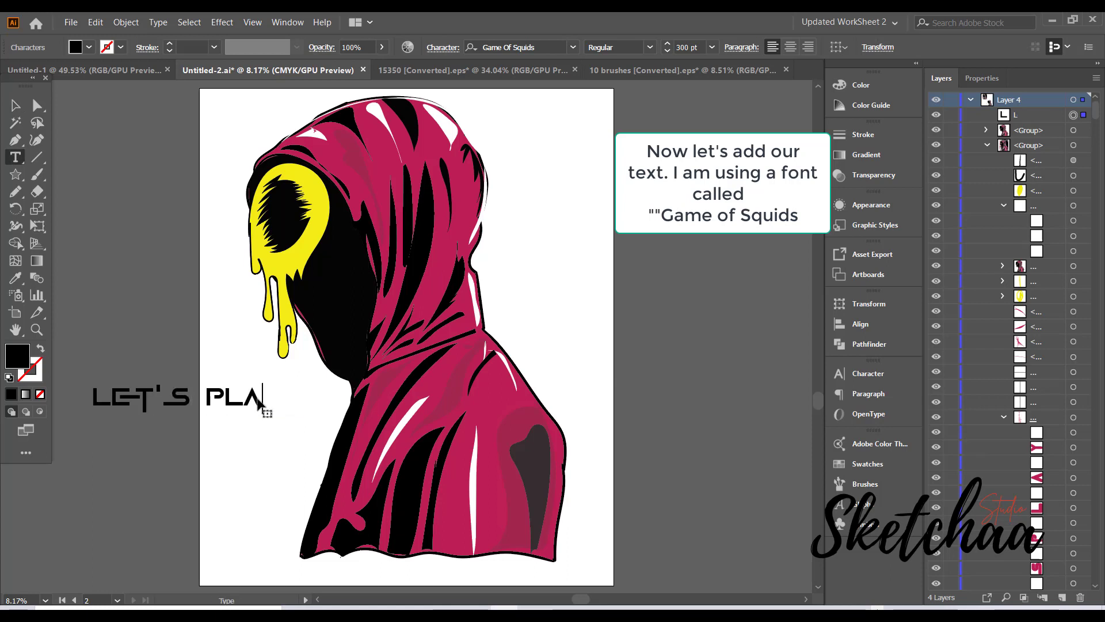
text(Y)
click(16, 105)
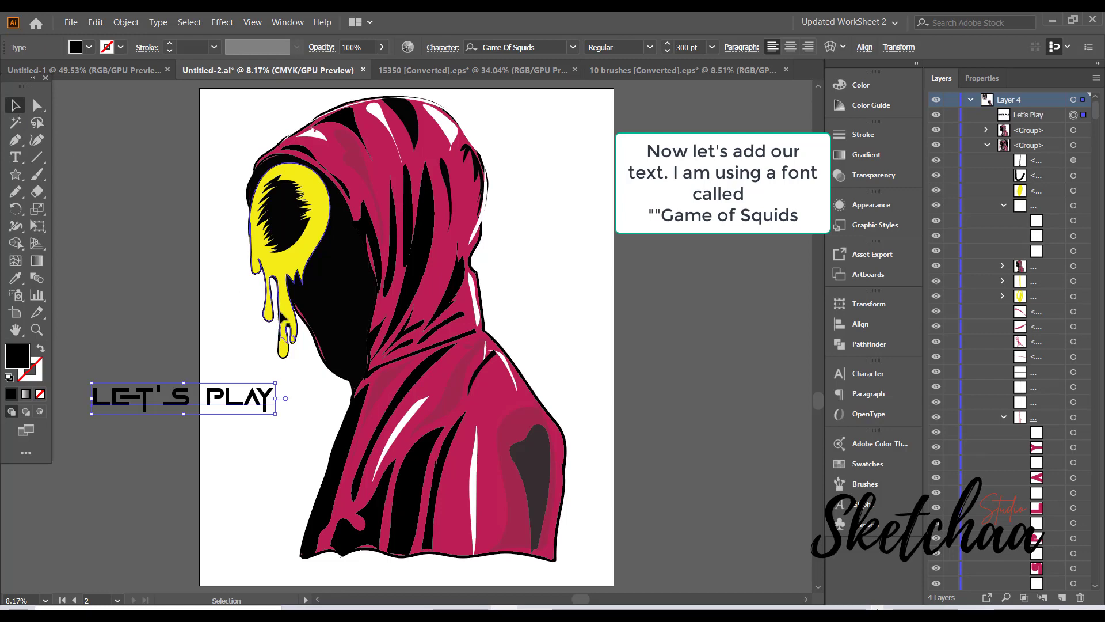
Hide the artboards so the canvas shows as plain white.
click(157, 23)
mouse_move(202, 26)
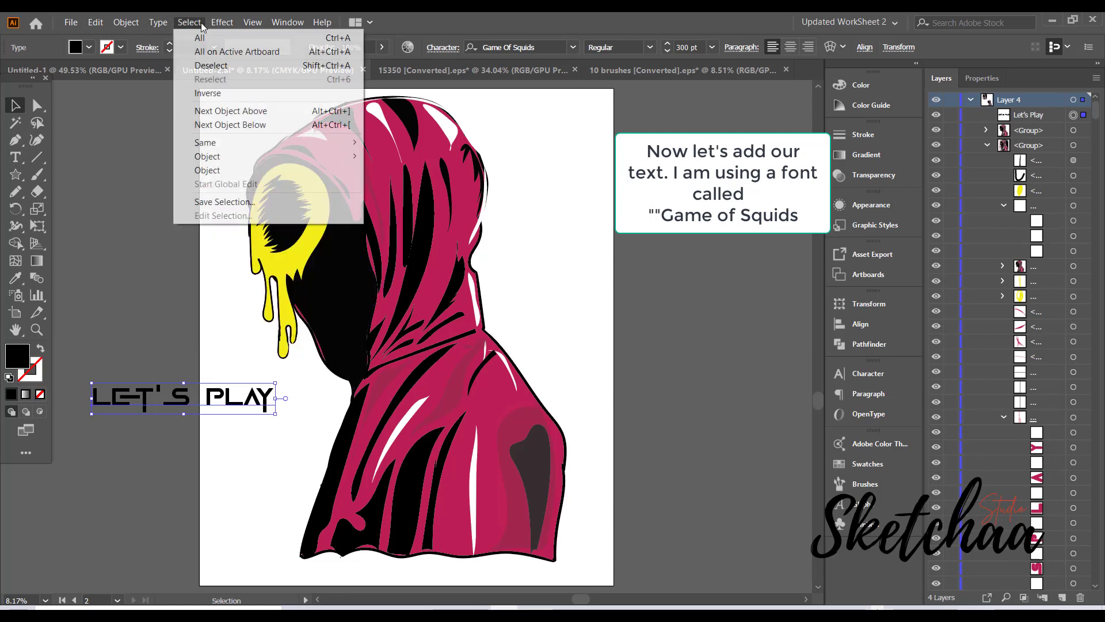
mouse_move(252, 23)
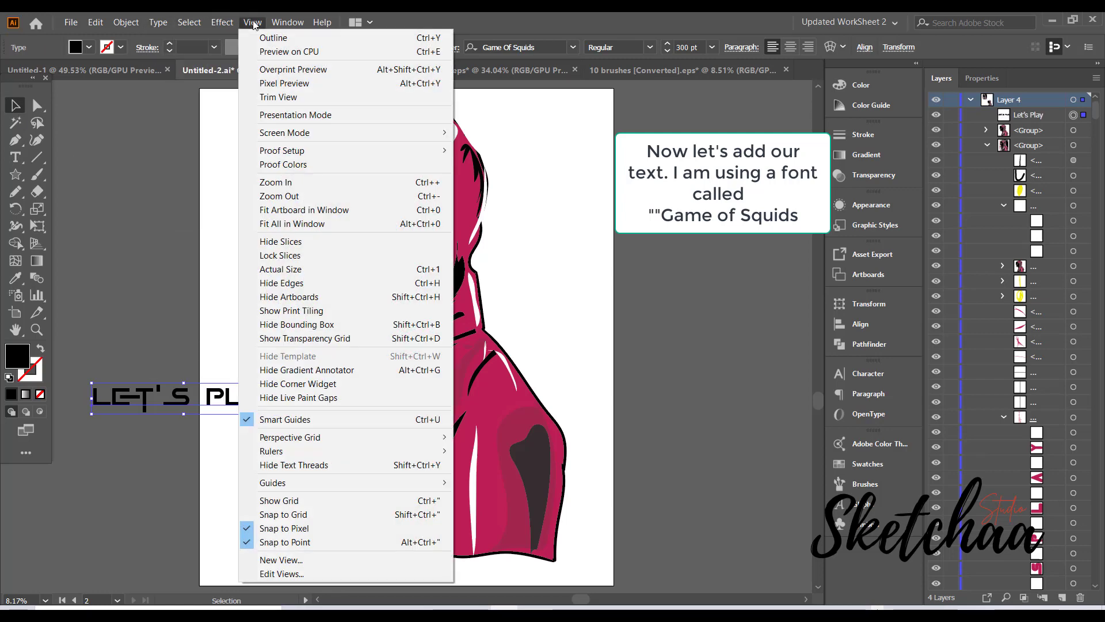
click(322, 297)
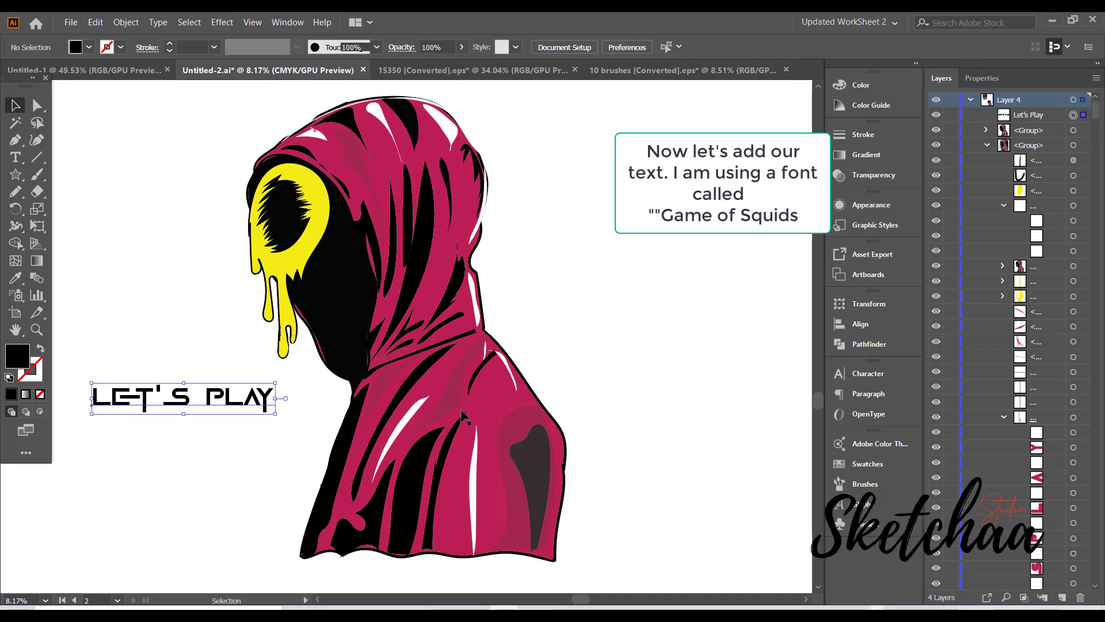
Enlarge the "Let's Play" text to about 457 pt and move it up beside the figure's shoulder.
click(617, 316)
drag(274, 415, 298, 516)
key(space)
drag(592, 369, 670, 351)
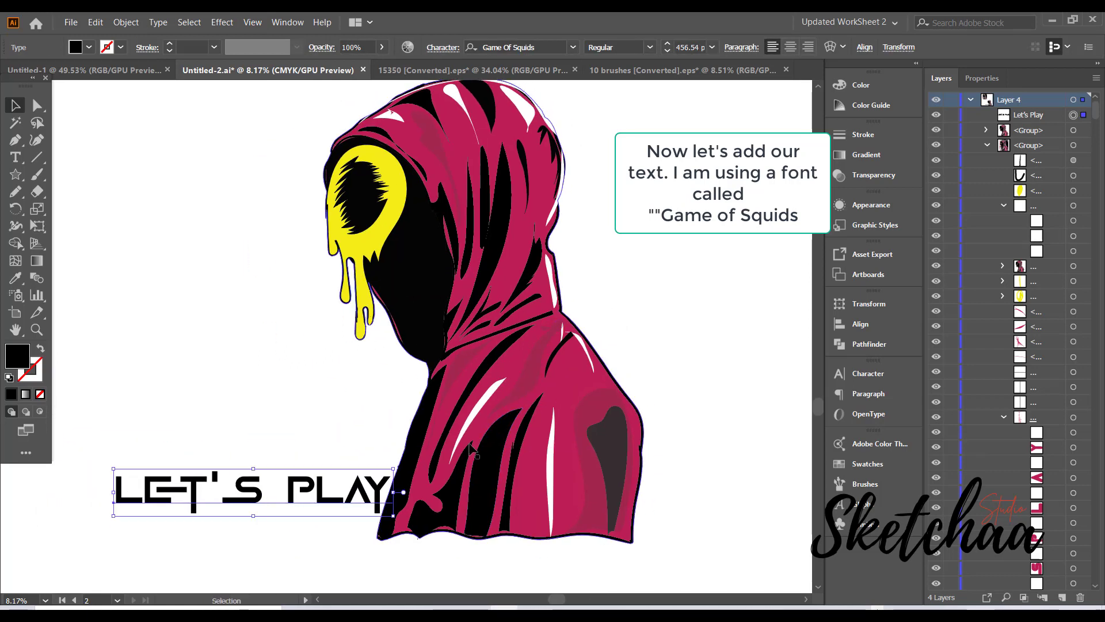
drag(390, 488, 390, 392)
scroll(708, 316, up, 2)
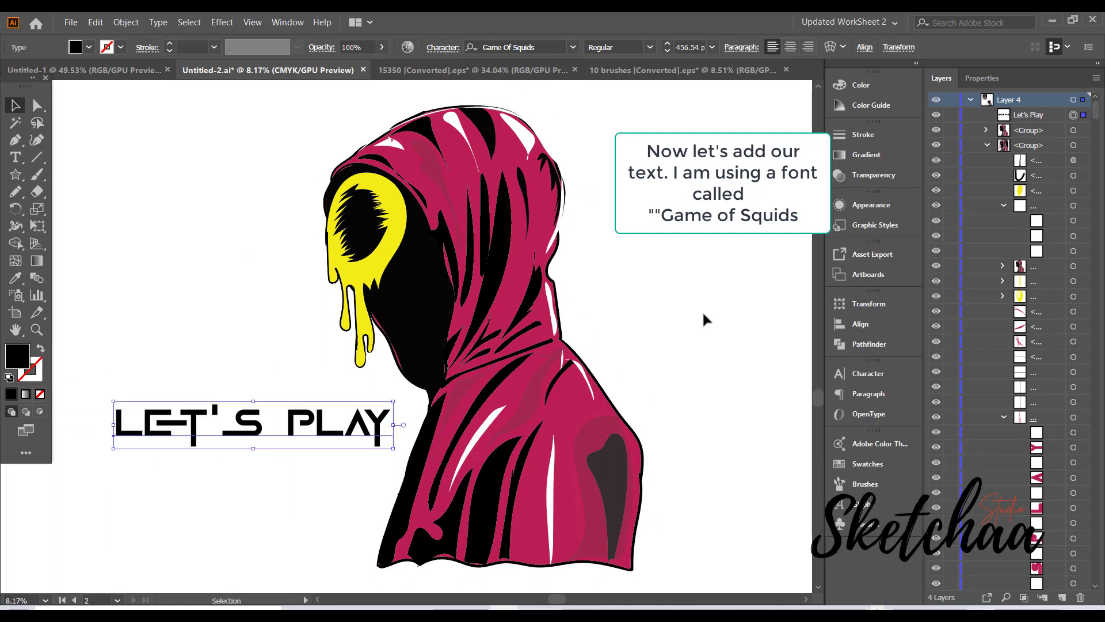
click(705, 316)
click(331, 432)
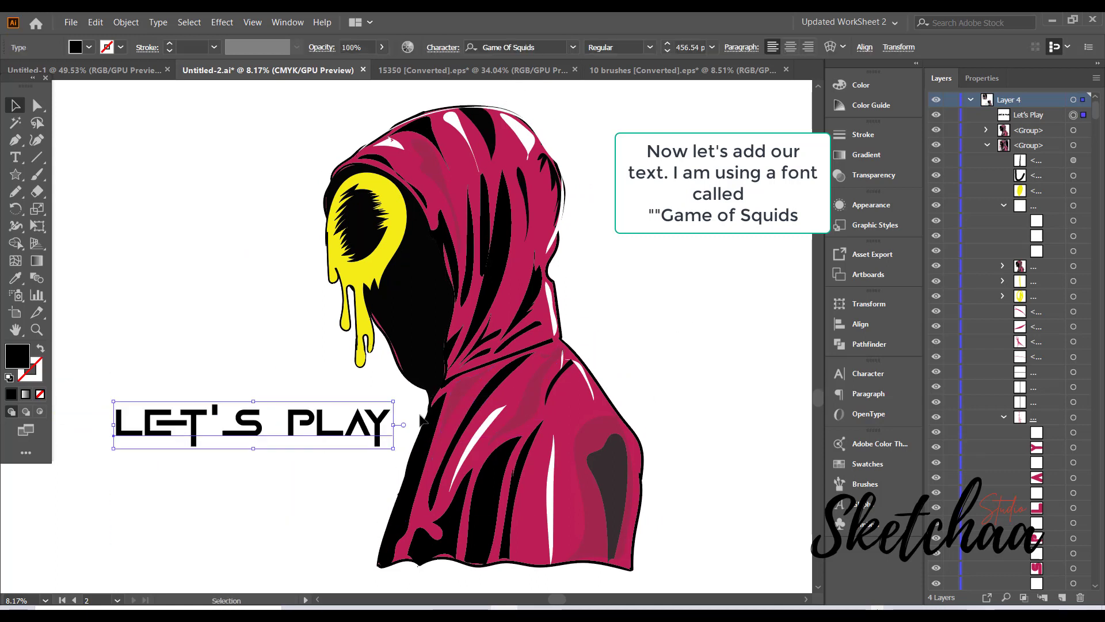
click(755, 347)
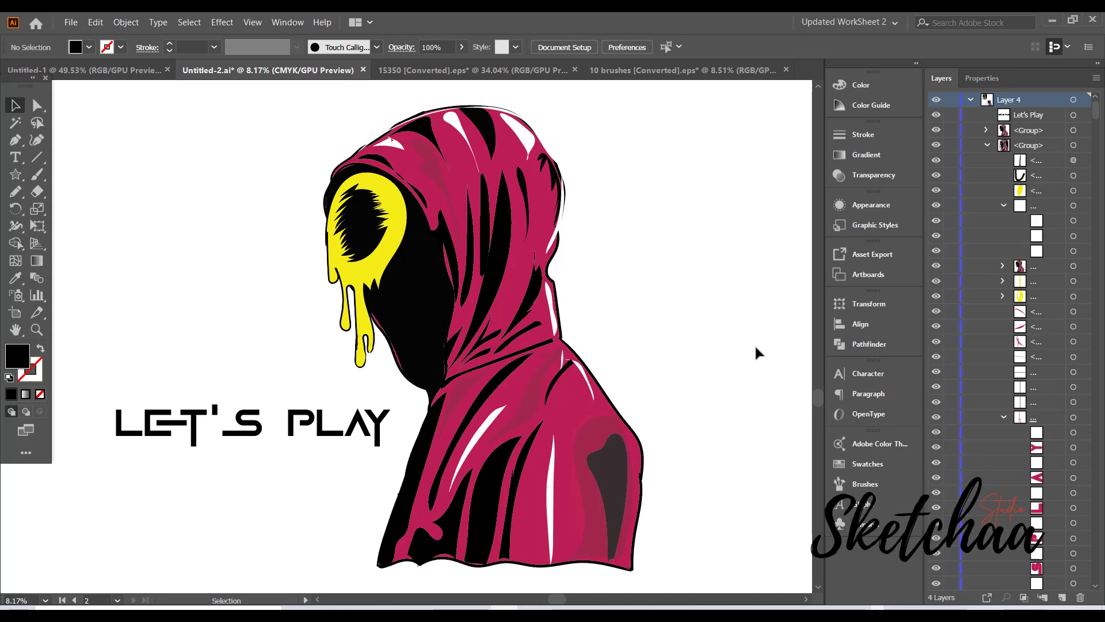
scroll(756, 352, down, 1)
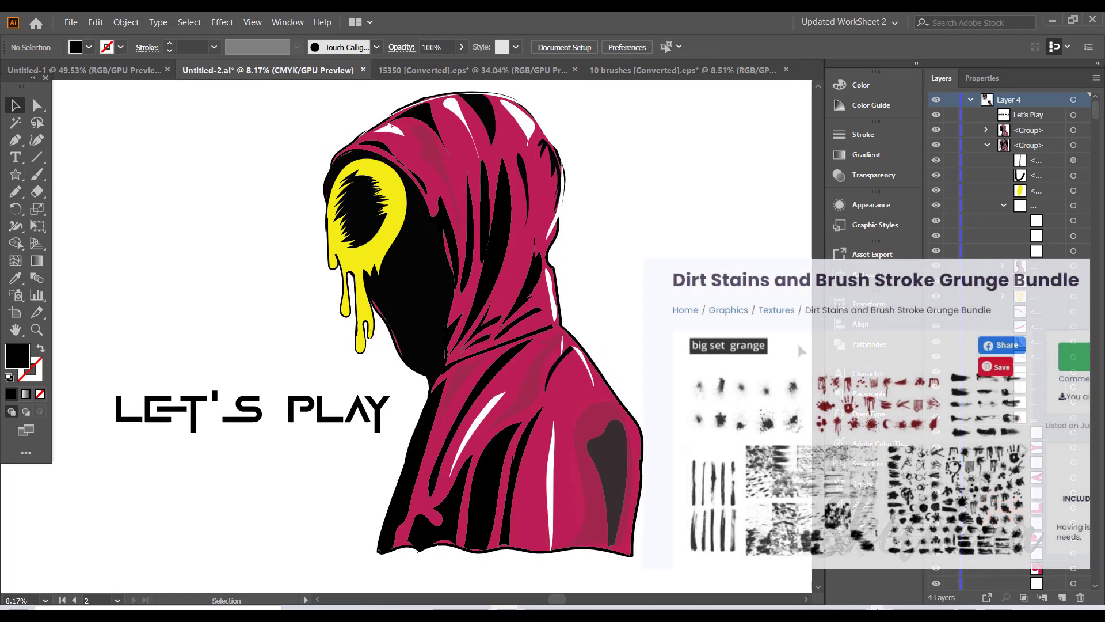
click(322, 417)
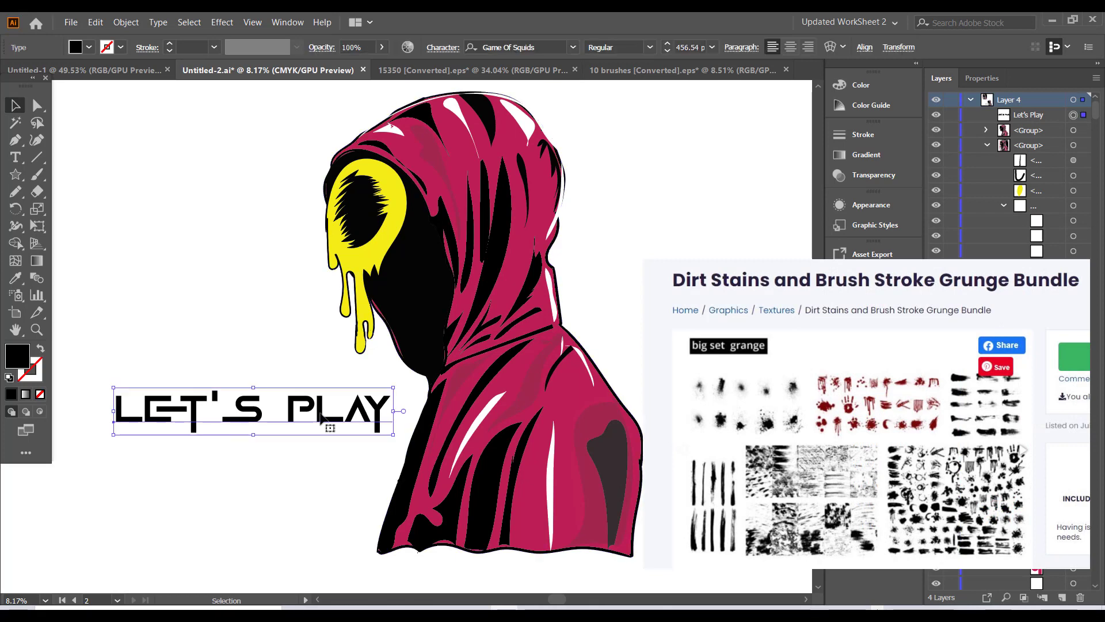
key(ctrl+shift+a)
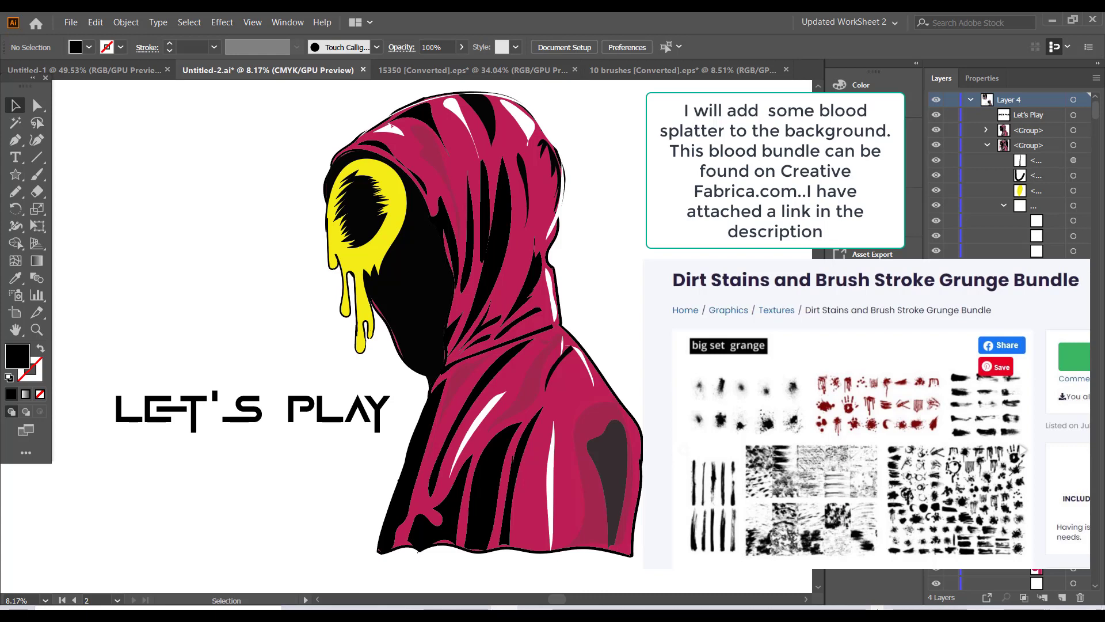
Copy the dense splatter from the second column, lower row of the 10 brushes document and paste it into Untitled-2.
key(ctrl+Tab)
key(ctrl+Tab)
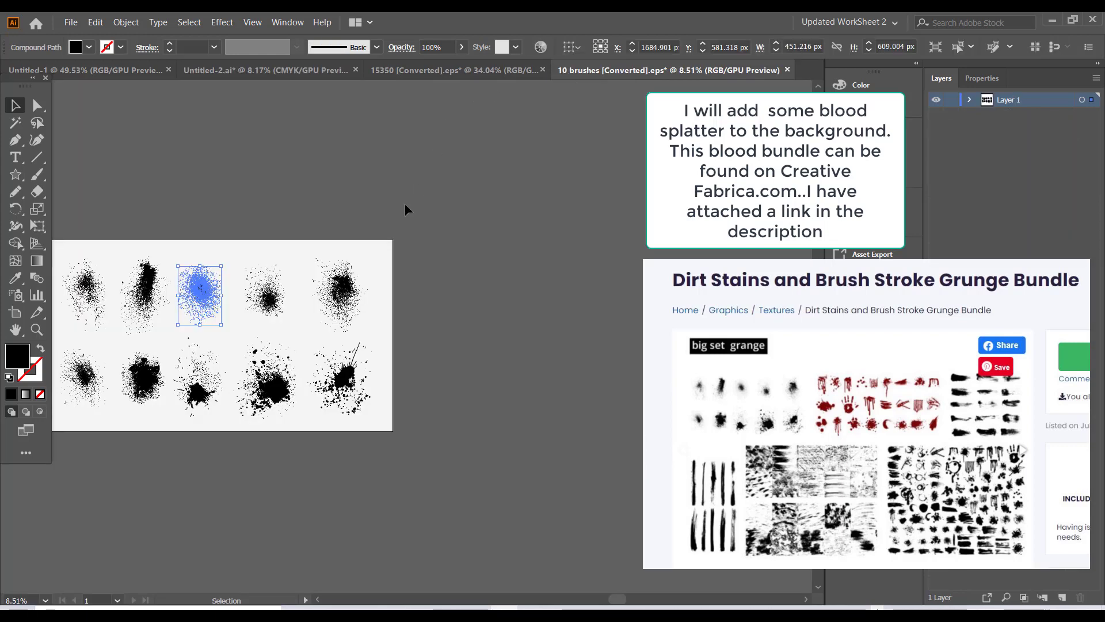
click(144, 377)
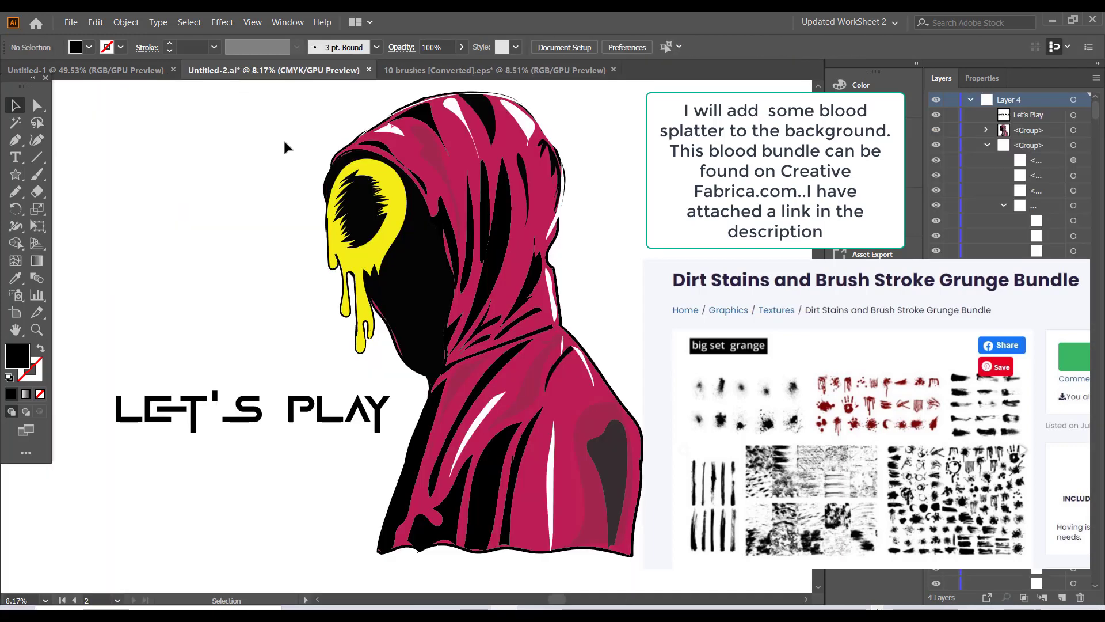
key(ctrl+v)
Enlarge the splatter to about 4460 by 4870 px, send it behind the figure and lettering, and fill it red.
drag(431, 364, 612, 560)
key(ctrl+shift+bracketleft)
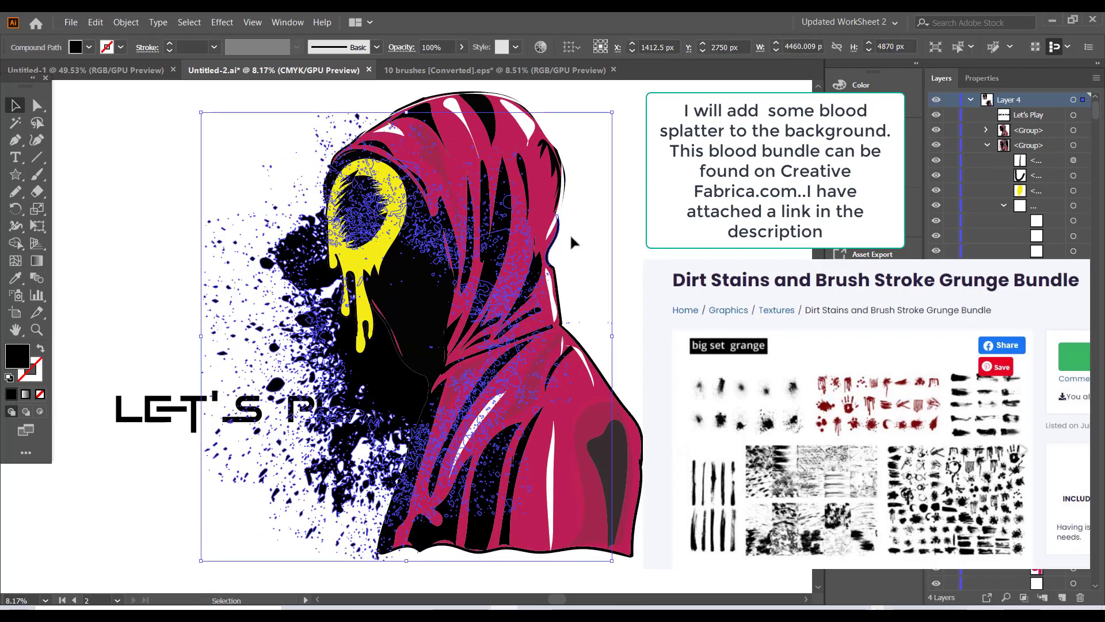
click(90, 47)
click(46, 117)
click(720, 461)
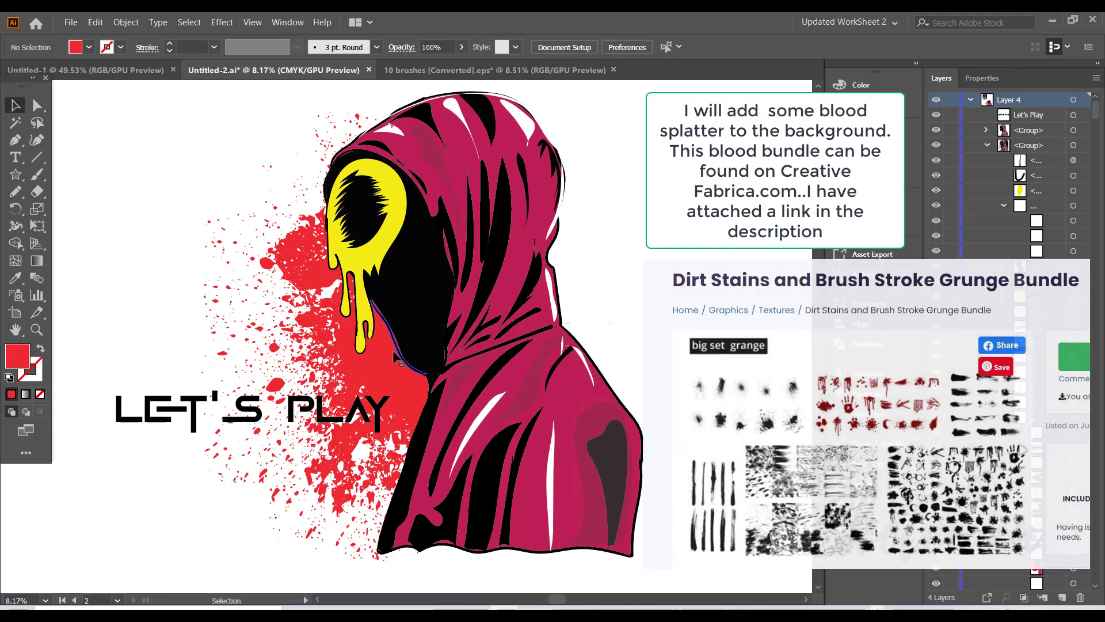
Stretch the red splatter upward to a height of about 5185 px.
click(348, 220)
scroll(438, 112, up, 1)
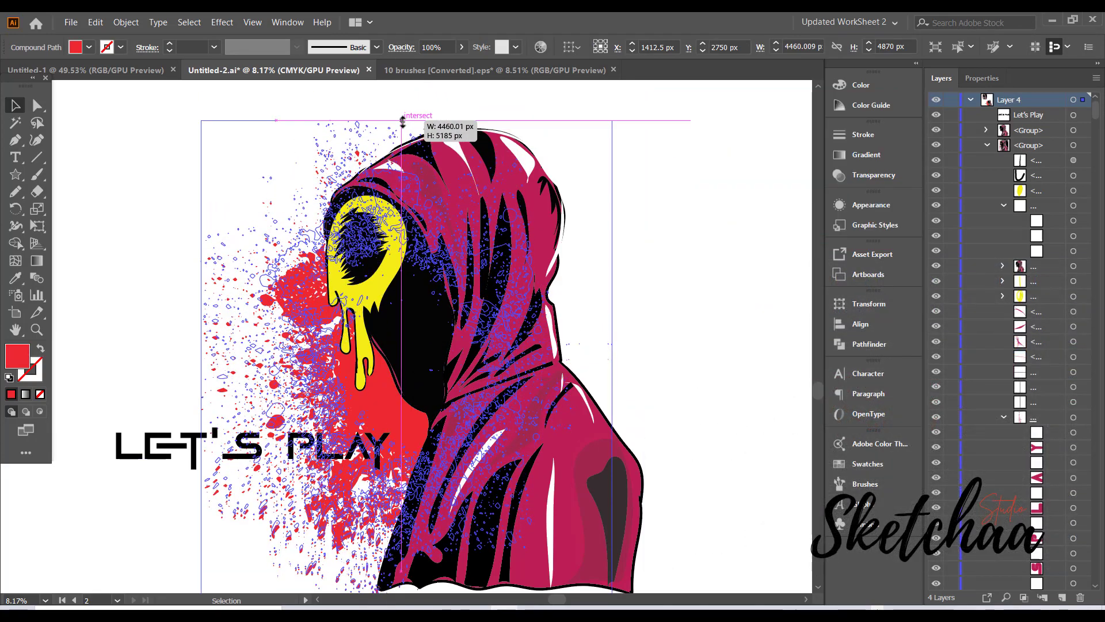
click(661, 235)
scroll(661, 235, down, 1)
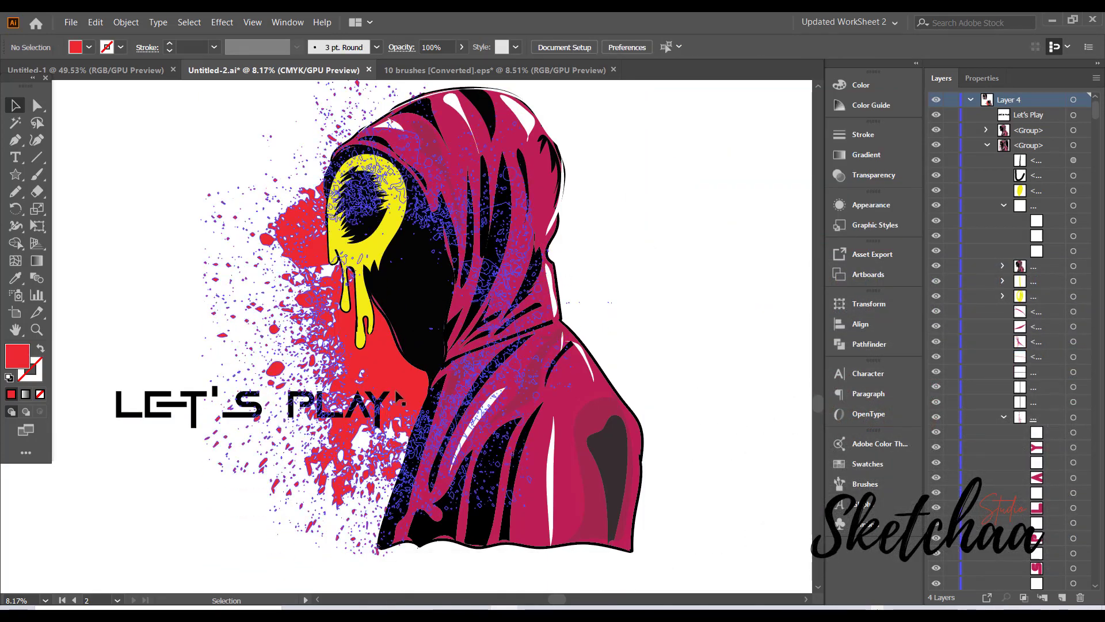
Lower the red splatter's opacity to 74%.
click(243, 273)
click(461, 46)
drag(458, 57, 443, 58)
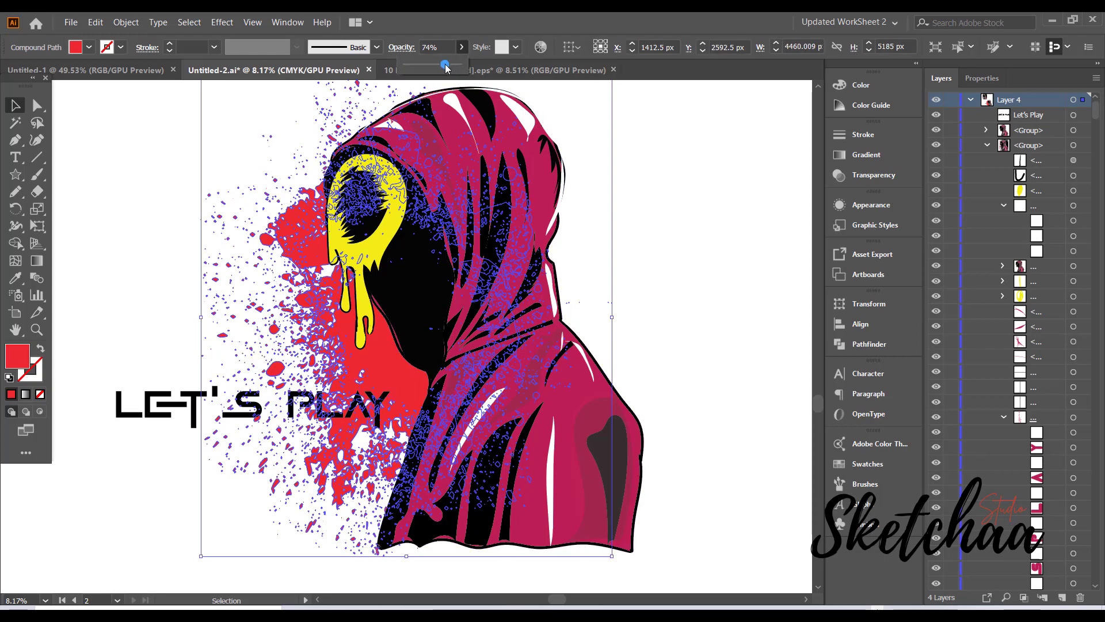
click(698, 200)
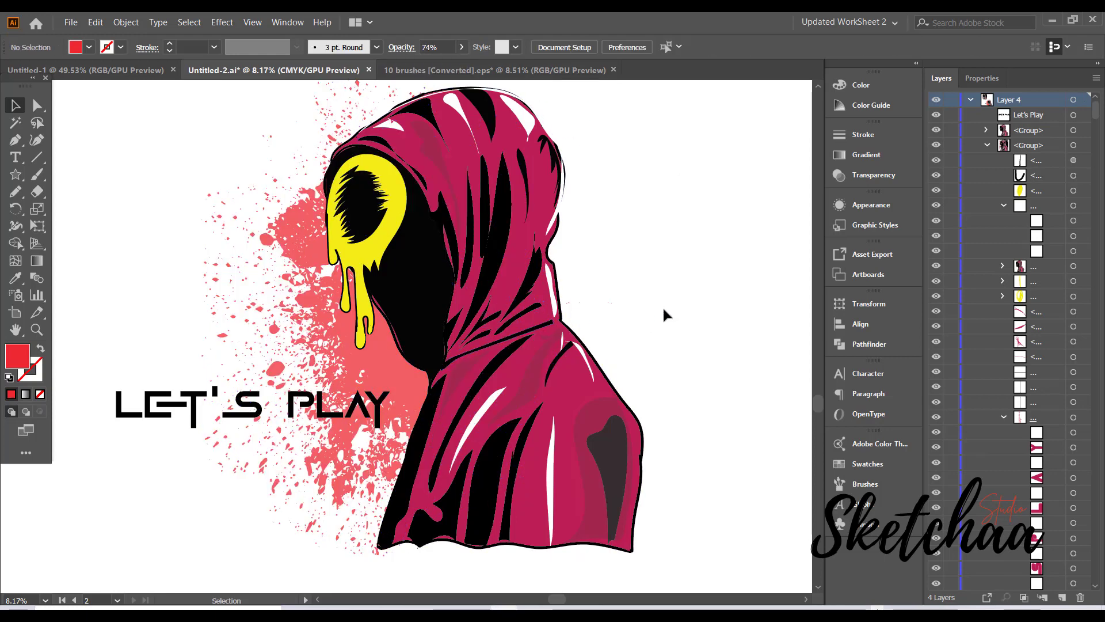
Convert the "Let's Play" text to outlines.
scroll(279, 435, up, 1)
click(280, 435)
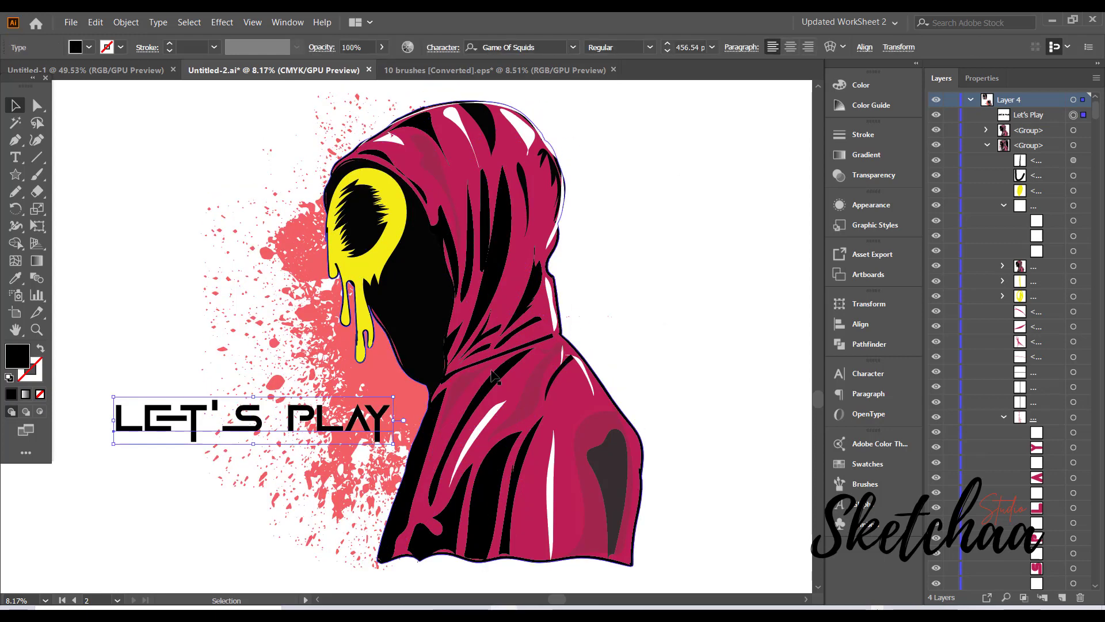
key(ctrl+shift+o)
click(665, 298)
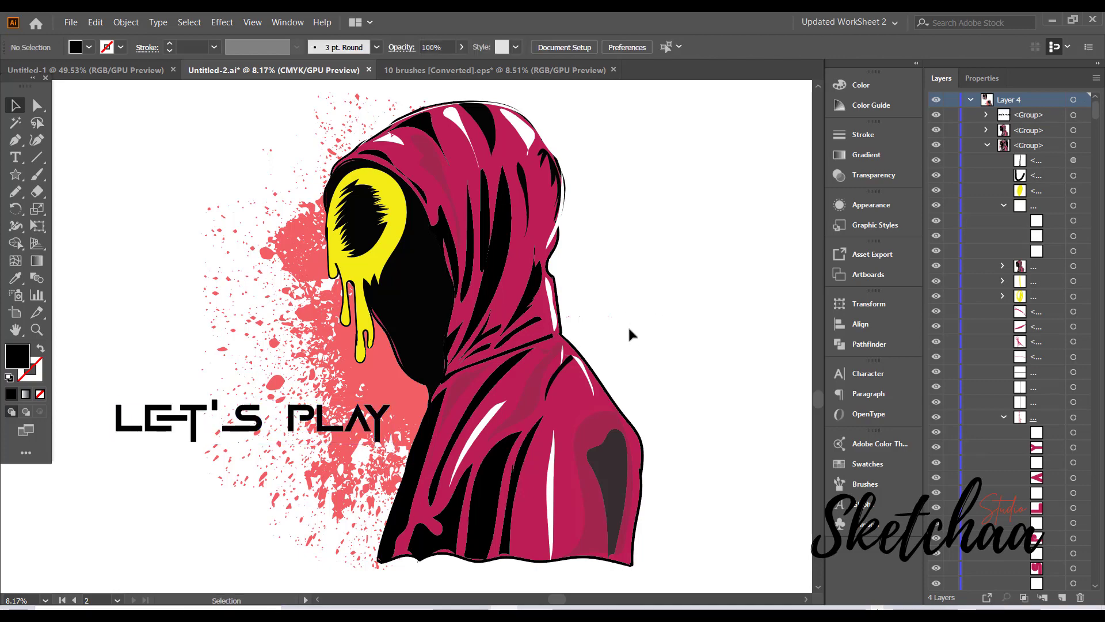
Enlarge the outlined "Let's Play" lettering slightly to about 3117 by 477 px.
click(274, 424)
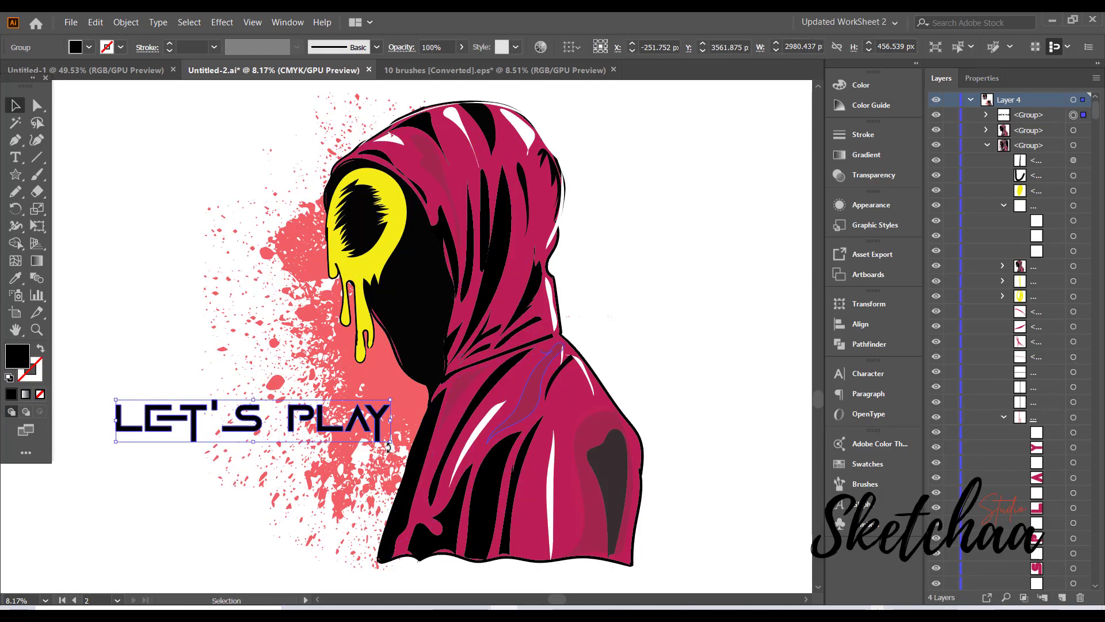
click(645, 343)
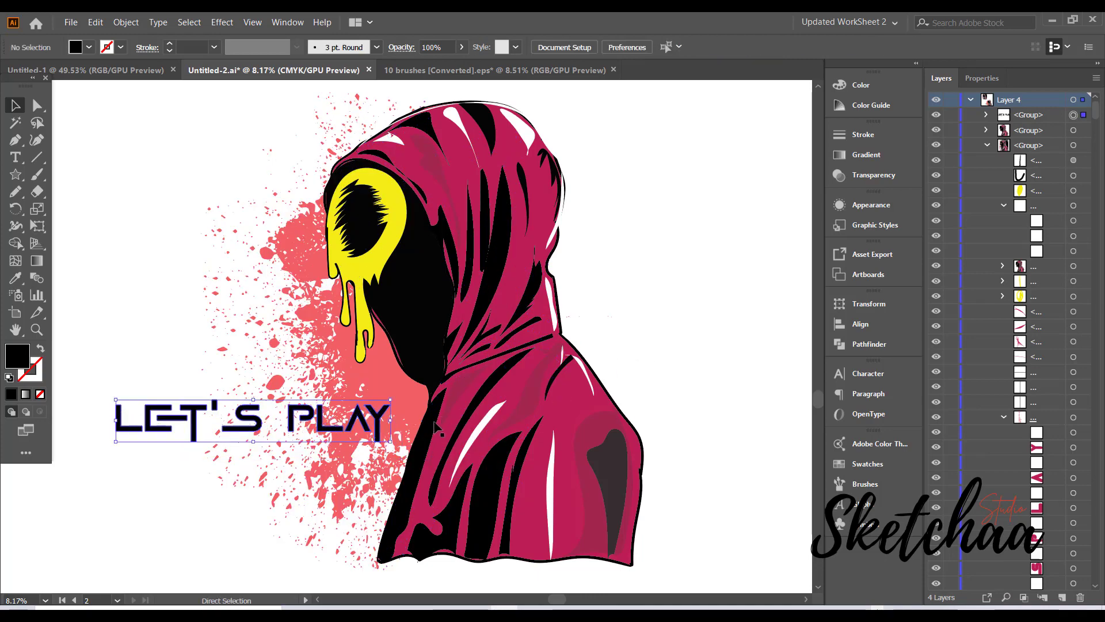
drag(392, 442, 403, 444)
click(676, 326)
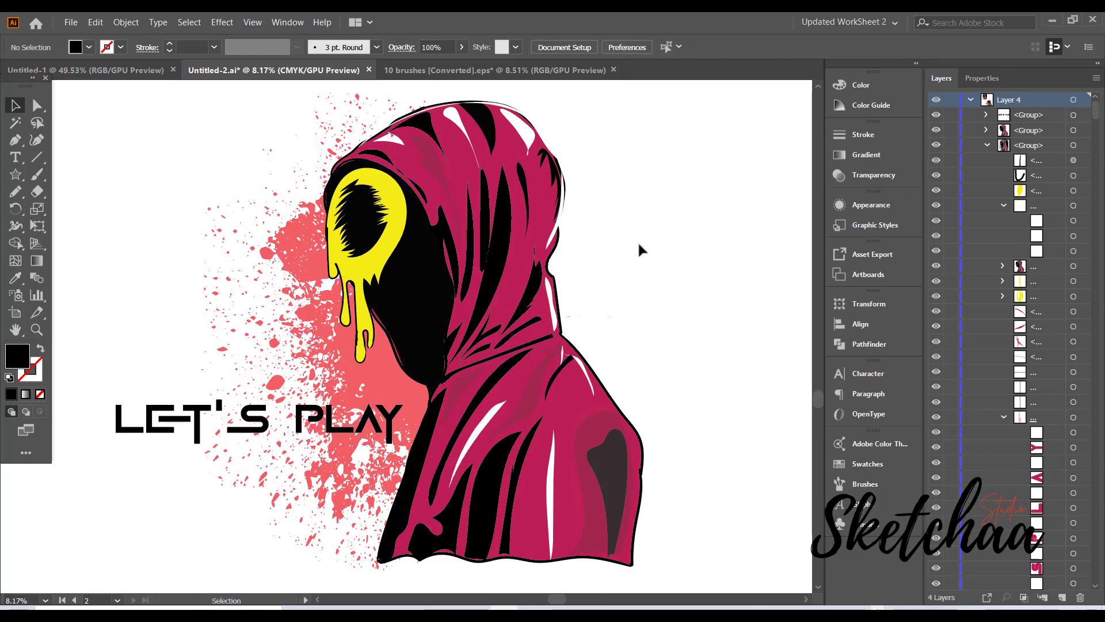
click(259, 421)
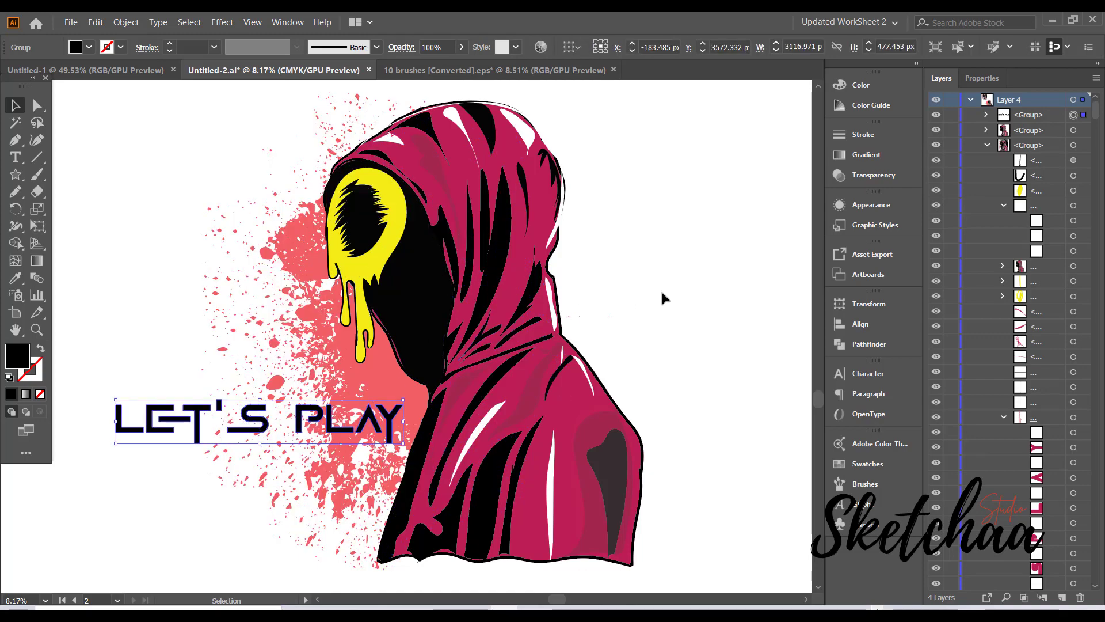
click(126, 22)
click(633, 228)
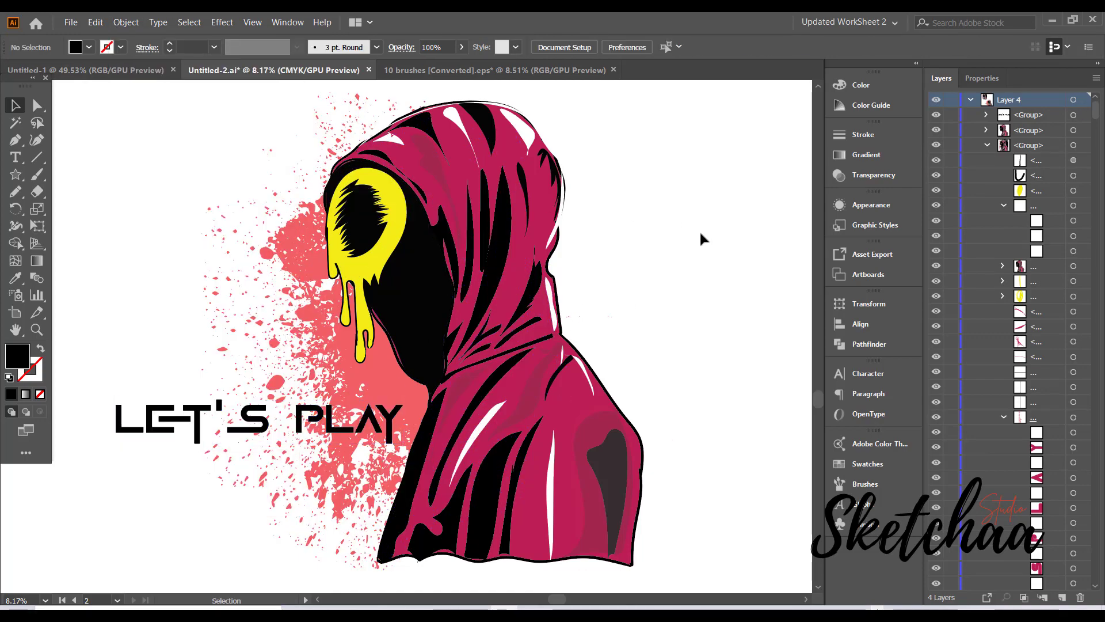
click(126, 22)
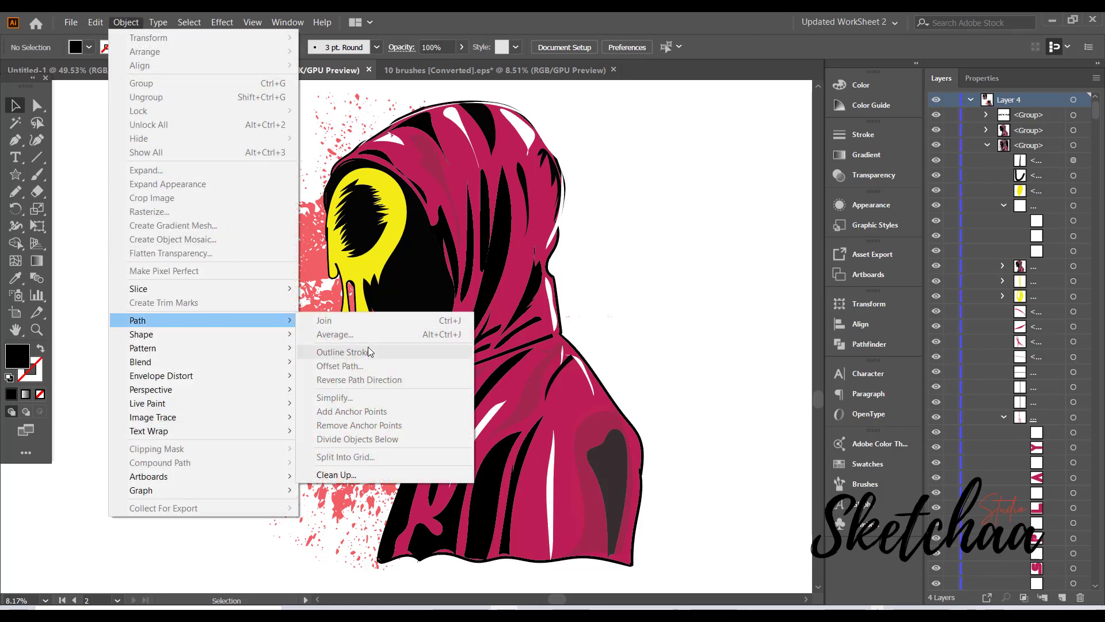
click(595, 332)
Add an offset path of 20 px with round joins around the "Let's Play" lettering.
click(353, 415)
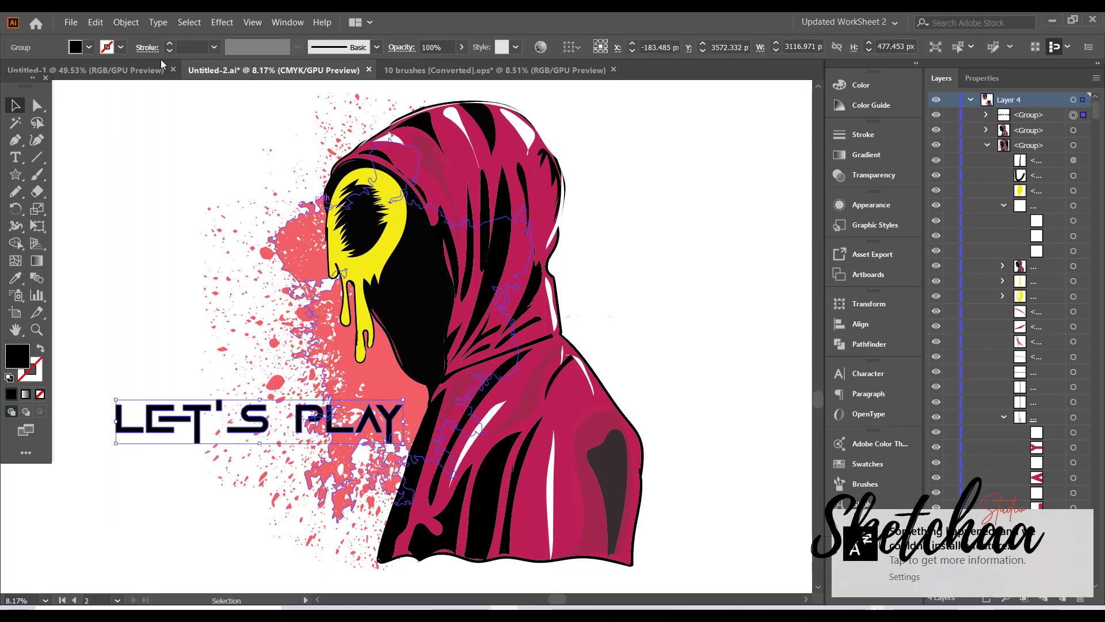
click(126, 21)
mouse_move(208, 320)
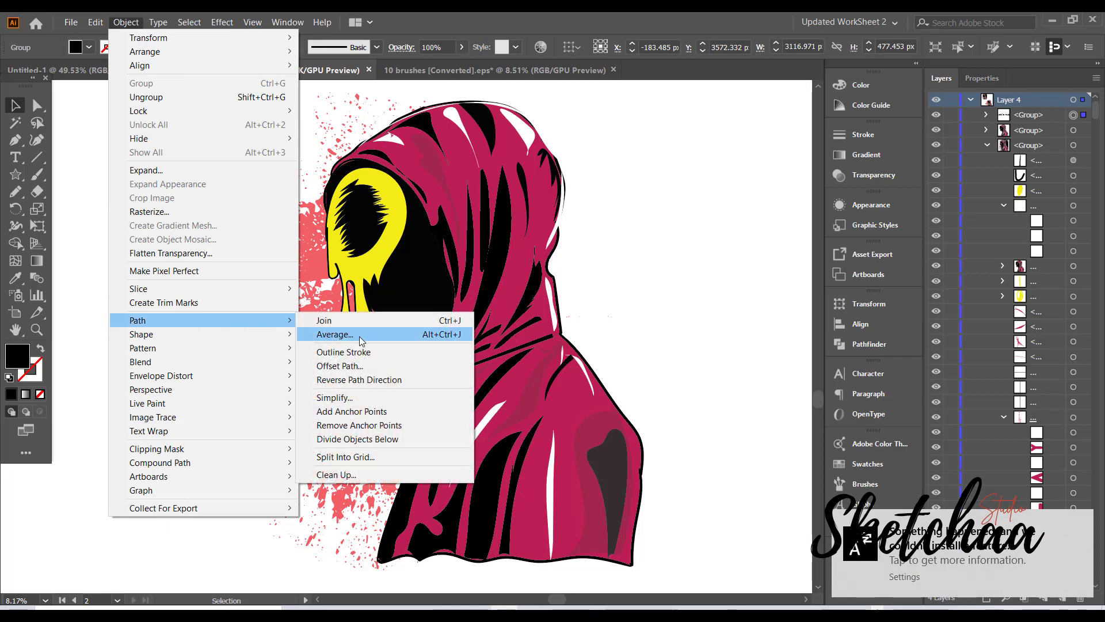
click(346, 363)
click(21, 135)
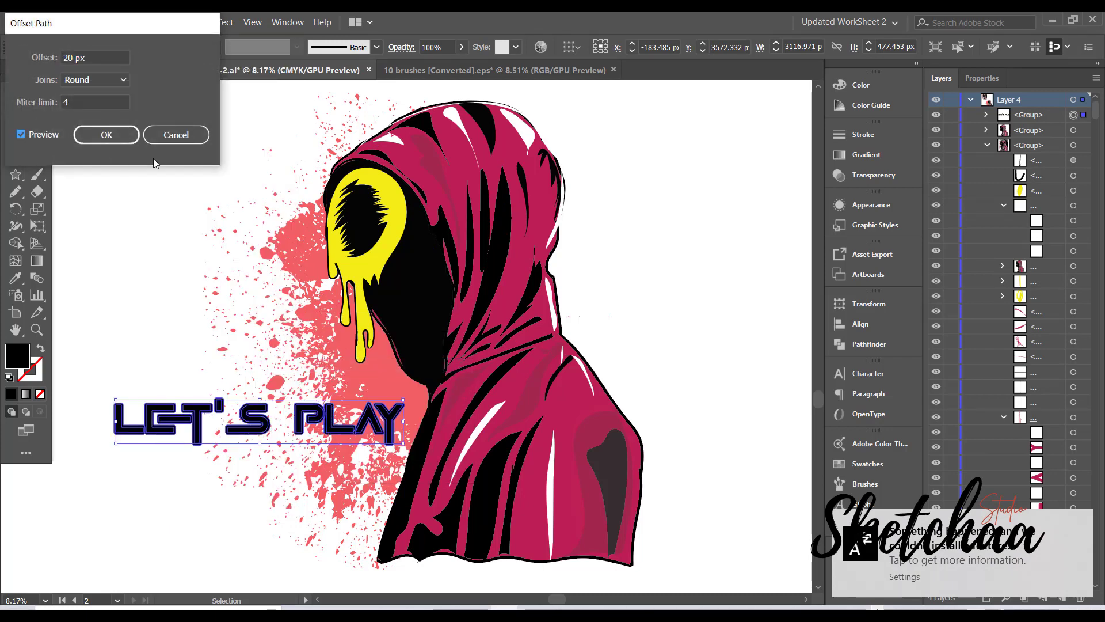
click(107, 136)
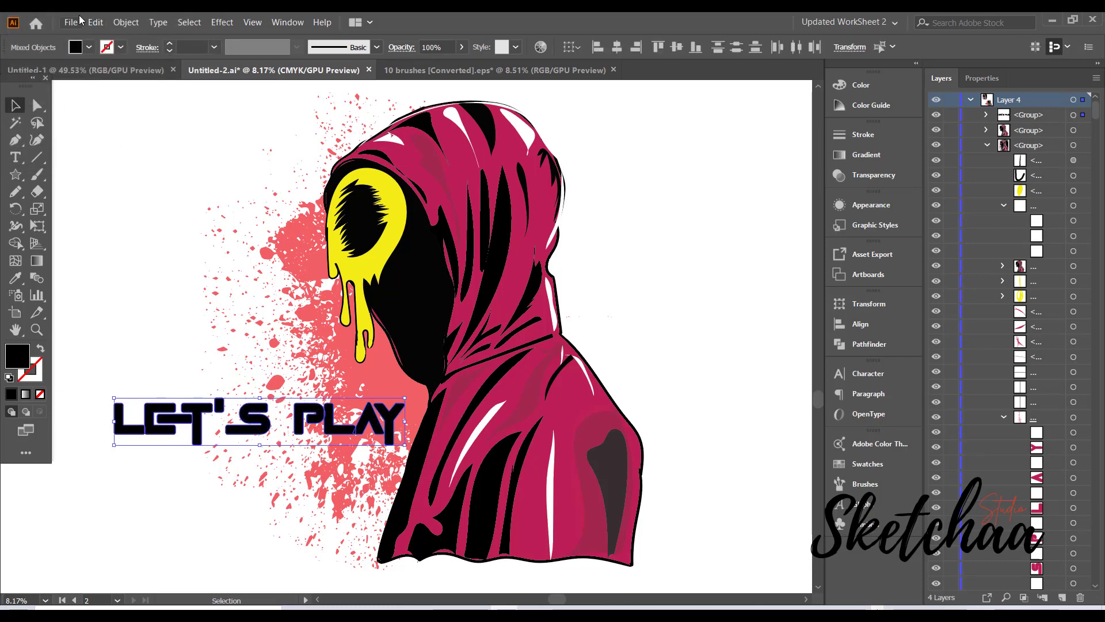
Fill the offset shapes around the "Let's Play" letters with medium gray.
click(88, 48)
click(69, 109)
click(84, 207)
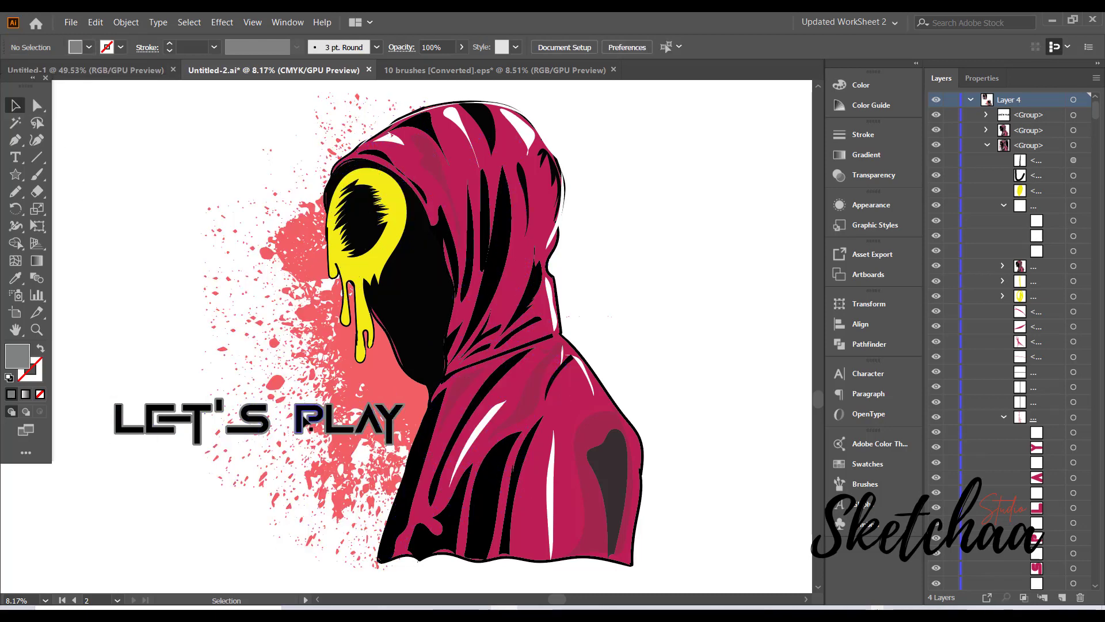
click(301, 413)
click(681, 326)
scroll(685, 191, up, 1)
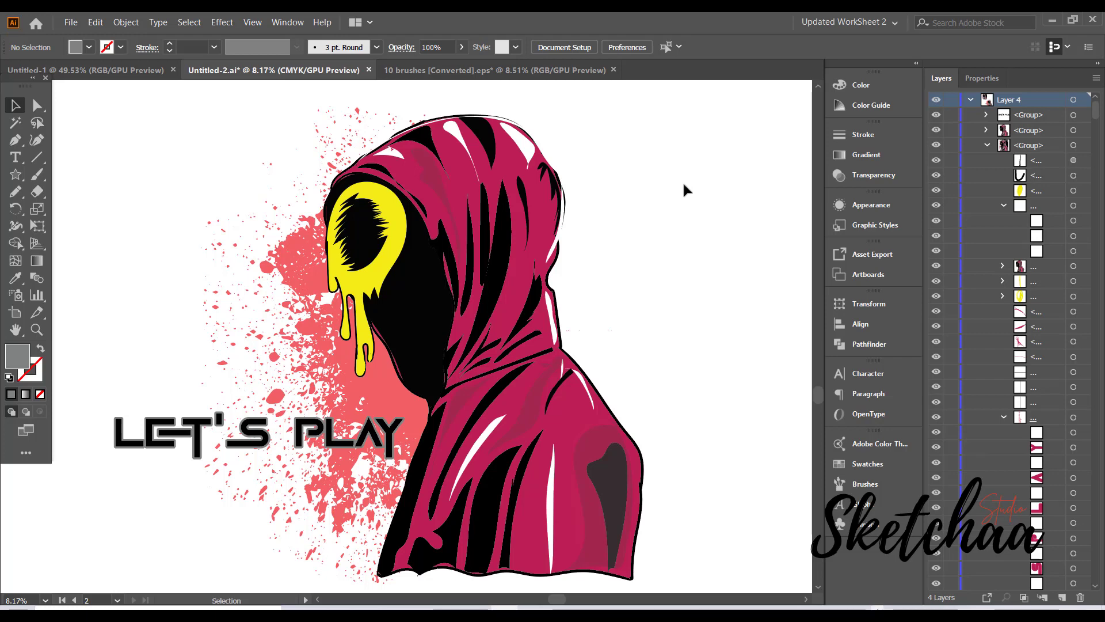
Isolate the lettering group, try a different fill swatch on its black letter shapes using the Magic Wand, and exit isolation mode.
click(154, 443)
right_click(154, 444)
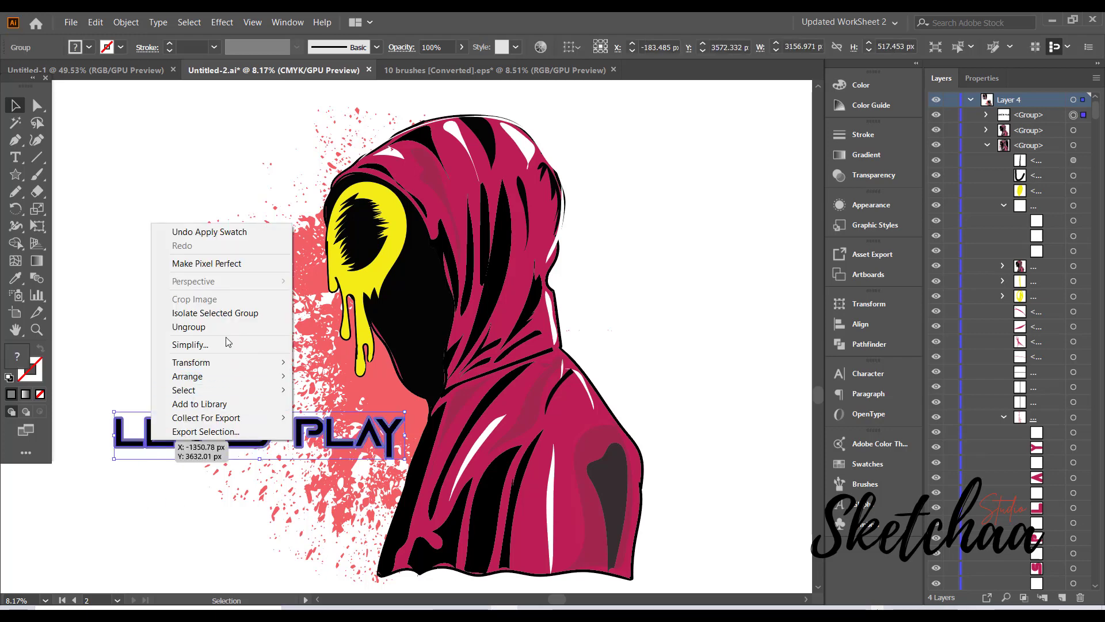
click(215, 313)
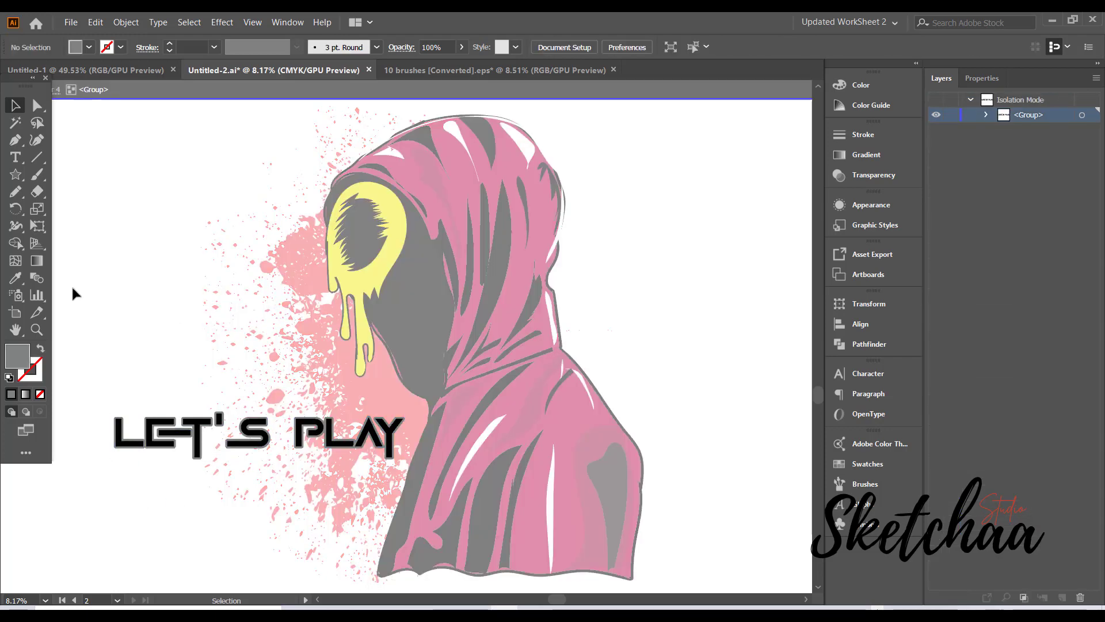
click(15, 123)
click(153, 423)
click(89, 46)
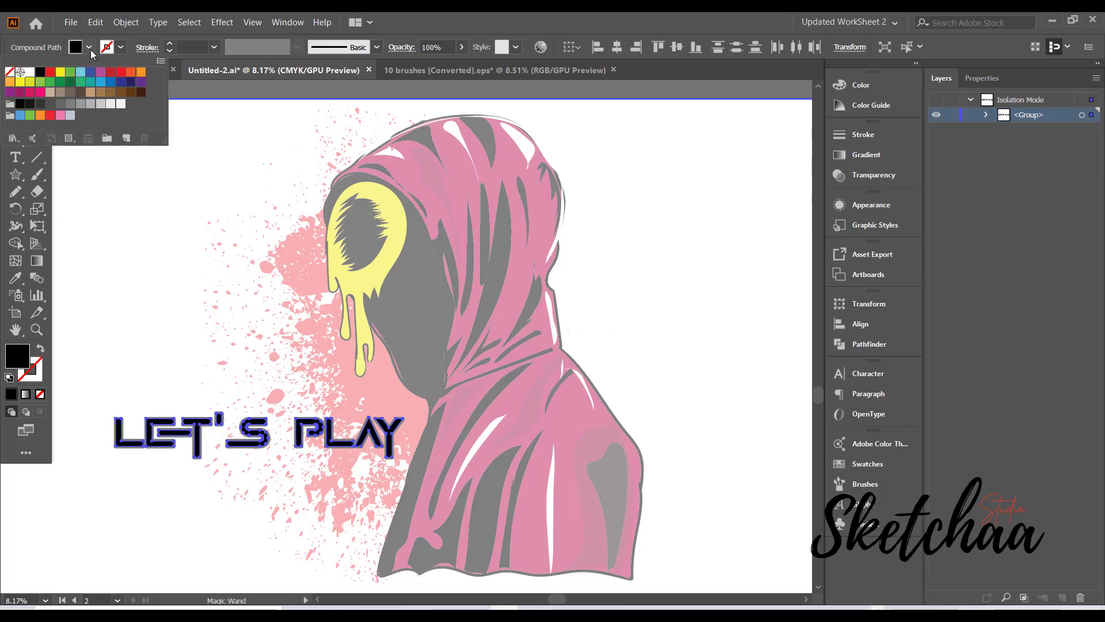
click(25, 72)
click(109, 163)
key(v)
double_click(94, 147)
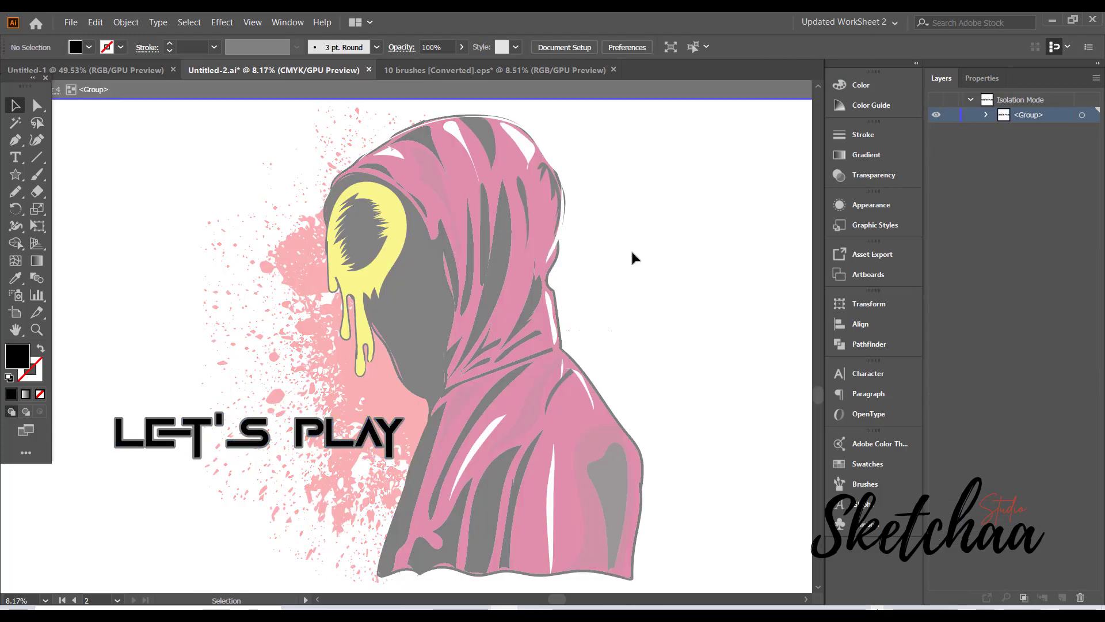
double_click(652, 243)
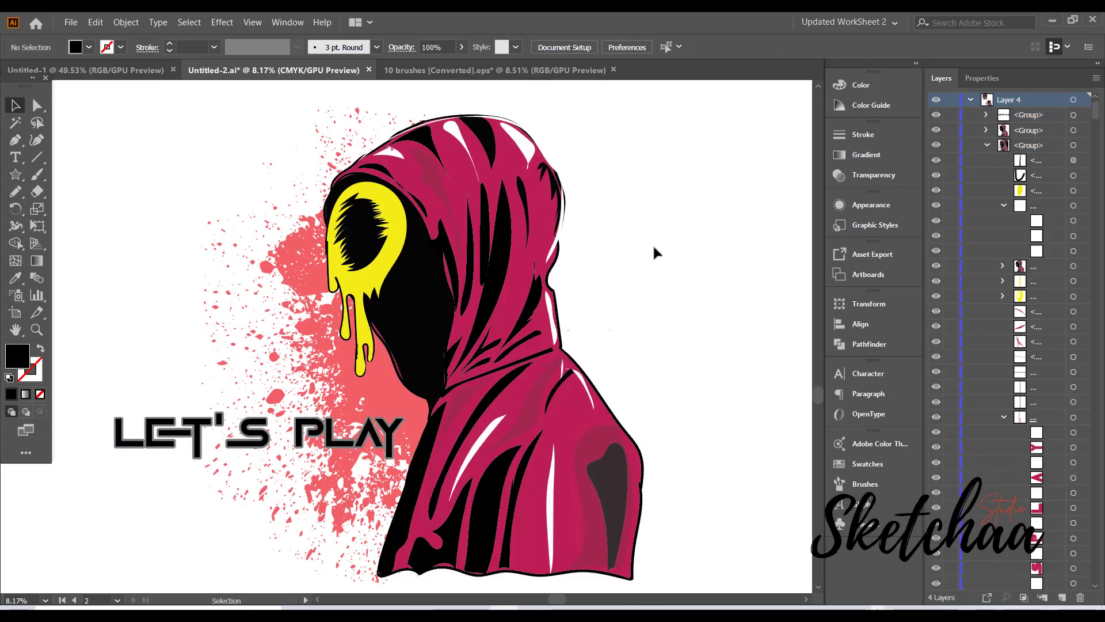
Move the "Let's Play" lettering below the hooded figure, beneath its lower edge.
scroll(653, 252, down, 1)
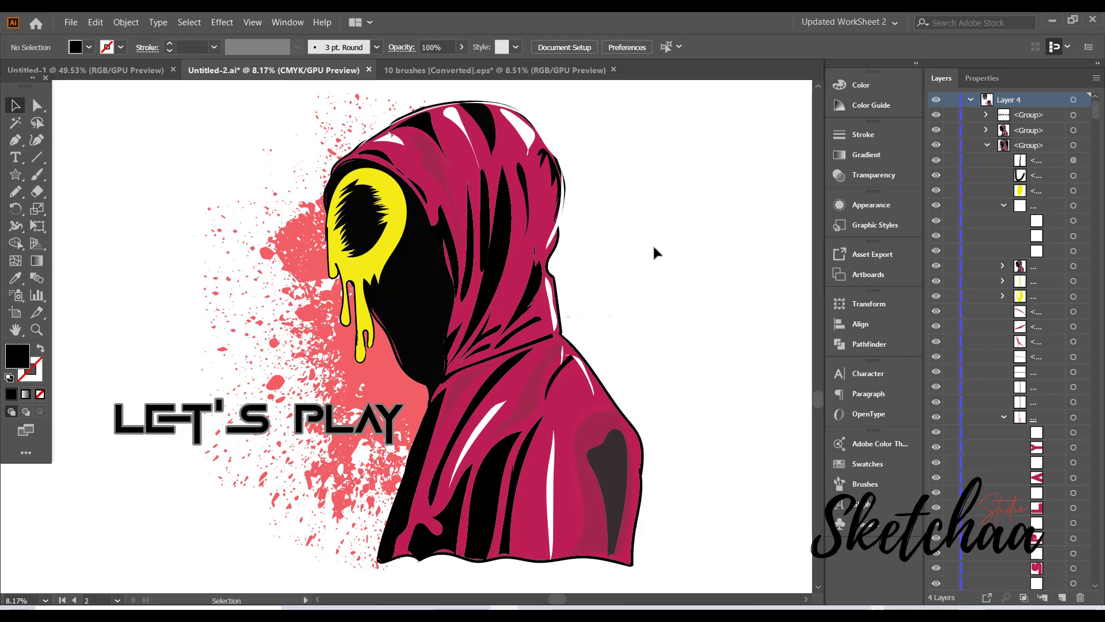
scroll(655, 252, down, 1)
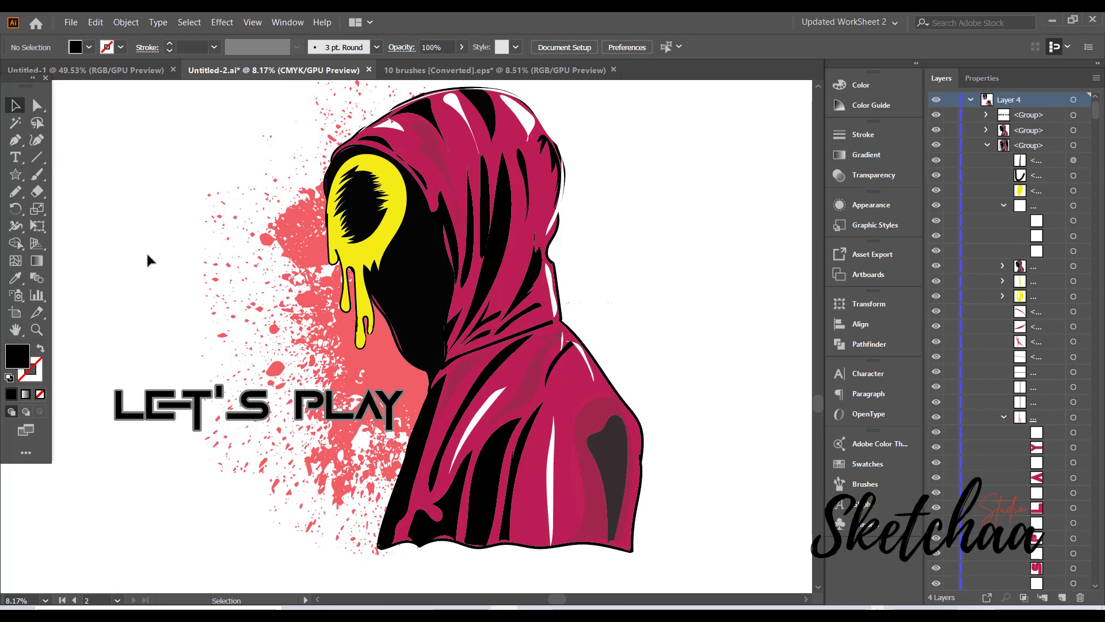
key(ctrl+minus)
drag(266, 412, 404, 544)
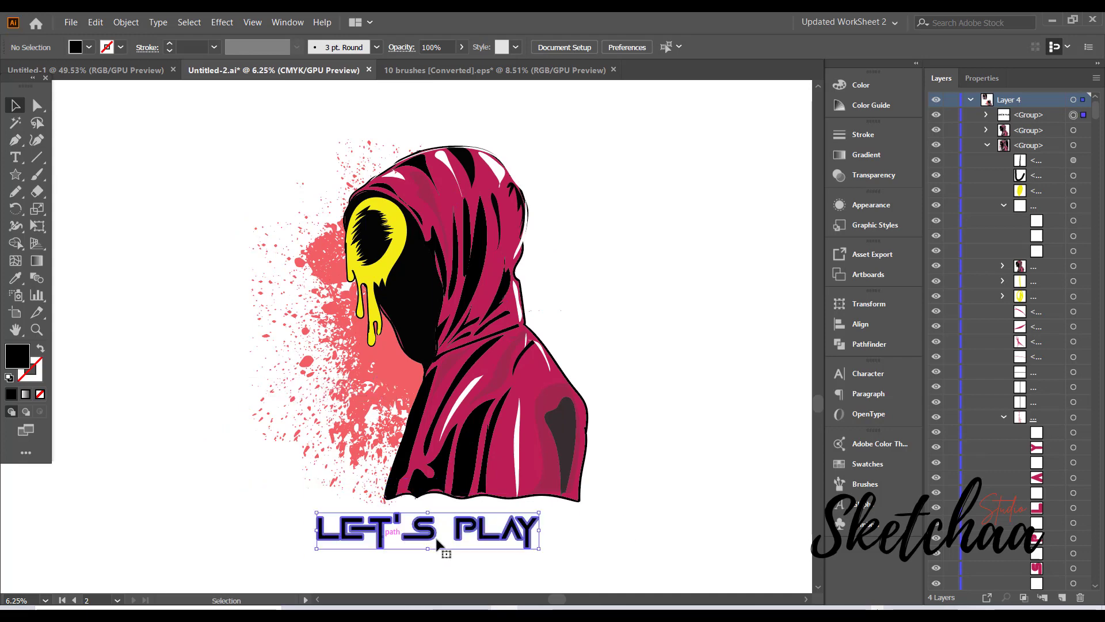
Enlarge the gray-outlined "Let's Play" lettering beneath the hooded figure and nudge it up toward the figure's lower edge.
drag(541, 547, 659, 525)
click(633, 535)
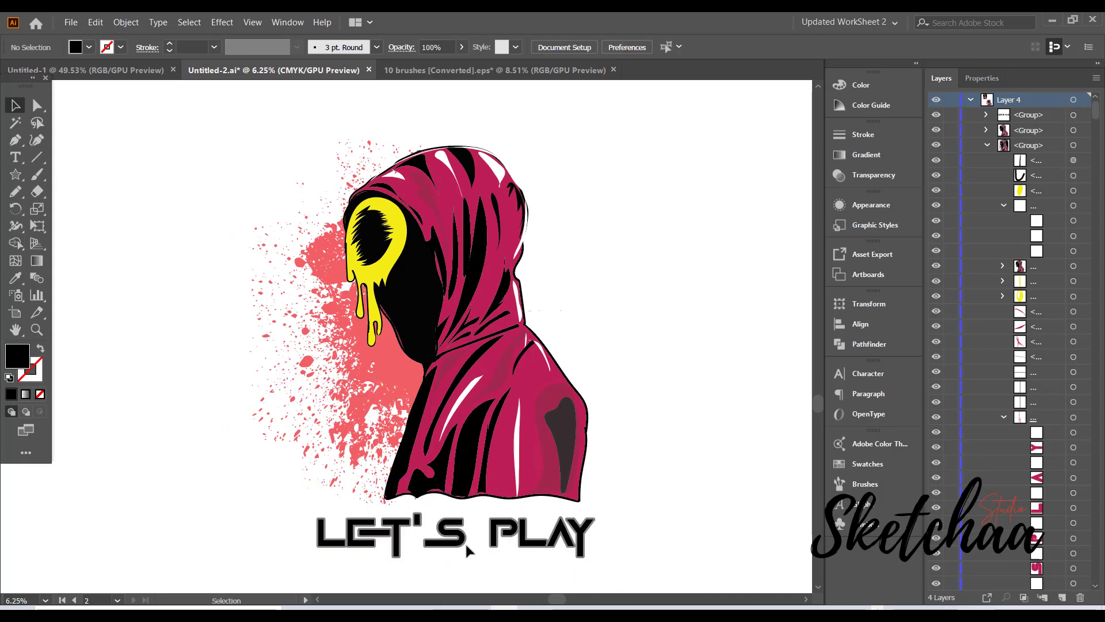
click(494, 530)
click(646, 494)
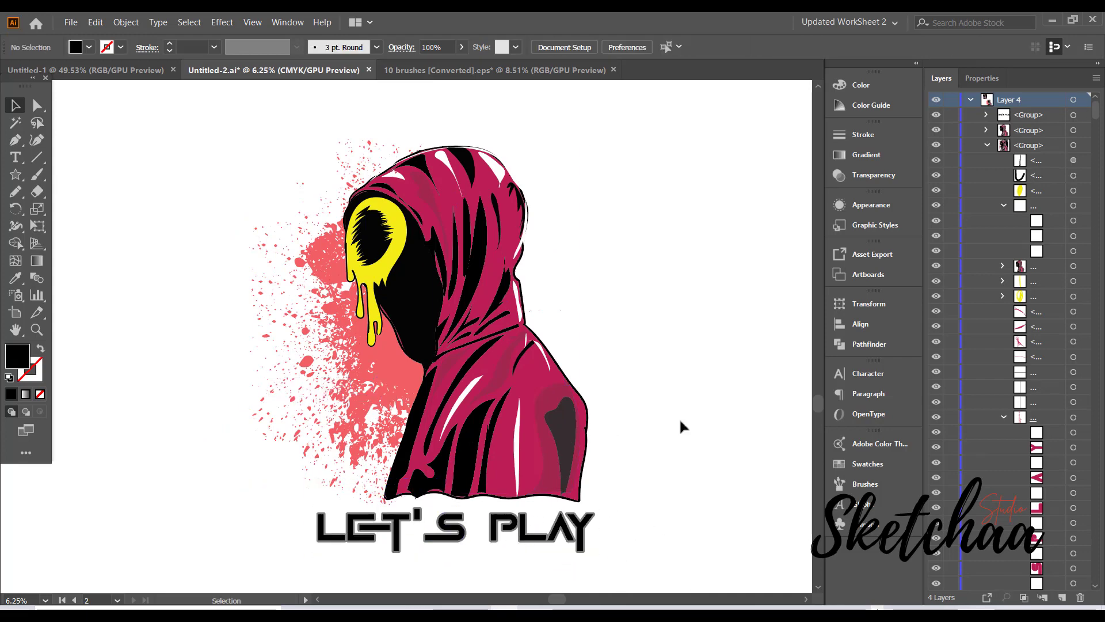
Recentre the composition by shifting the hooded figure and the lettering left and the red splatter about 321 px right.
drag(534, 445, 498, 450)
click(579, 437)
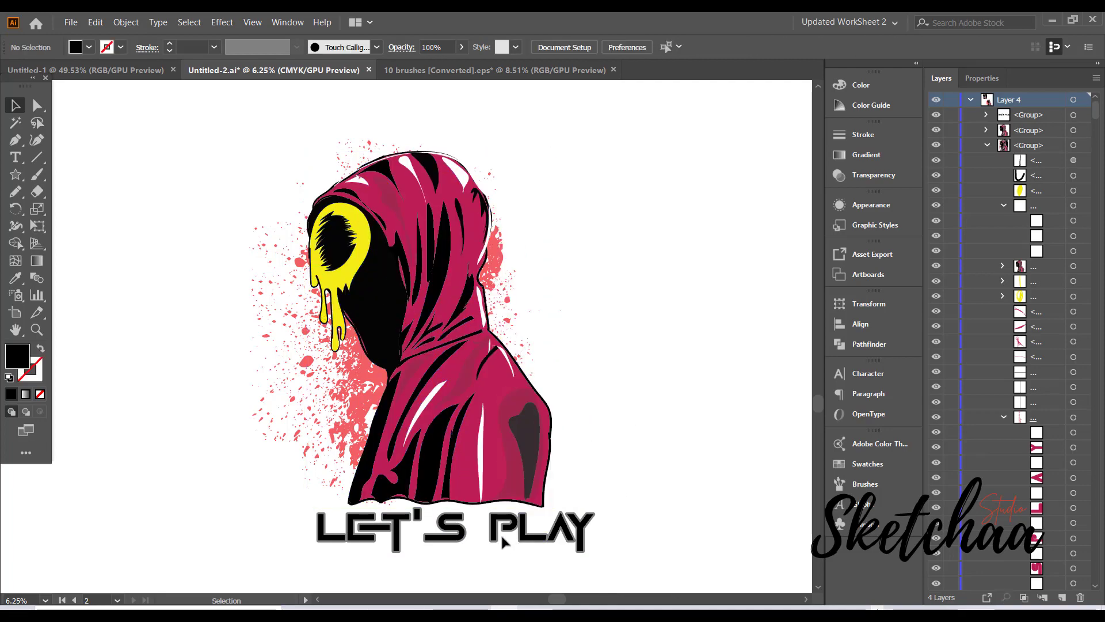
drag(500, 533, 490, 533)
key(ctrl+shift+a)
drag(500, 277, 530, 276)
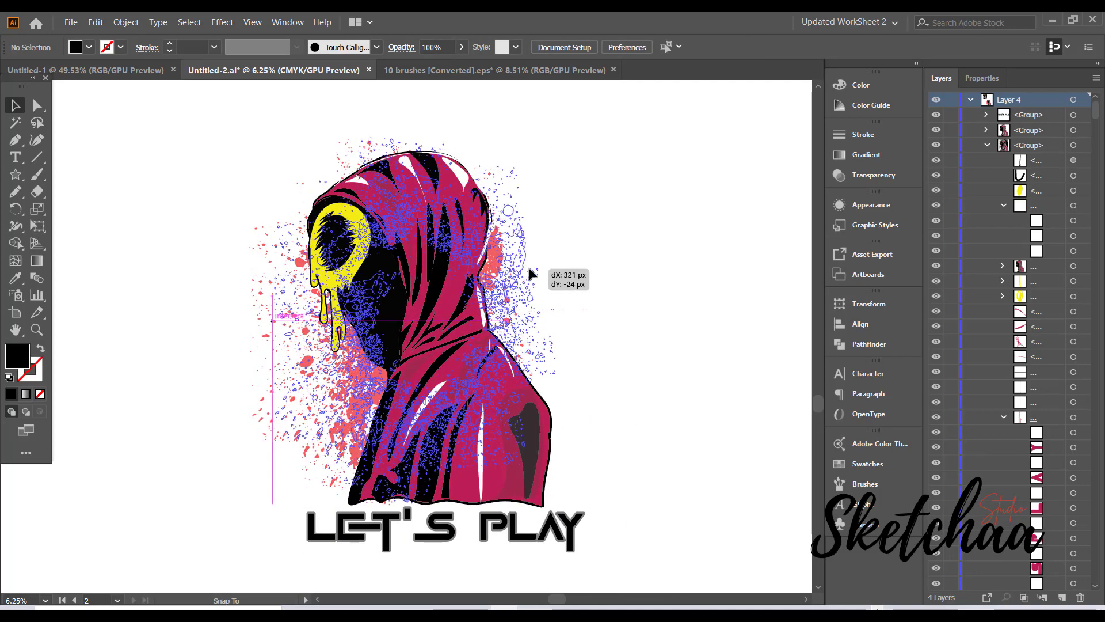
click(667, 311)
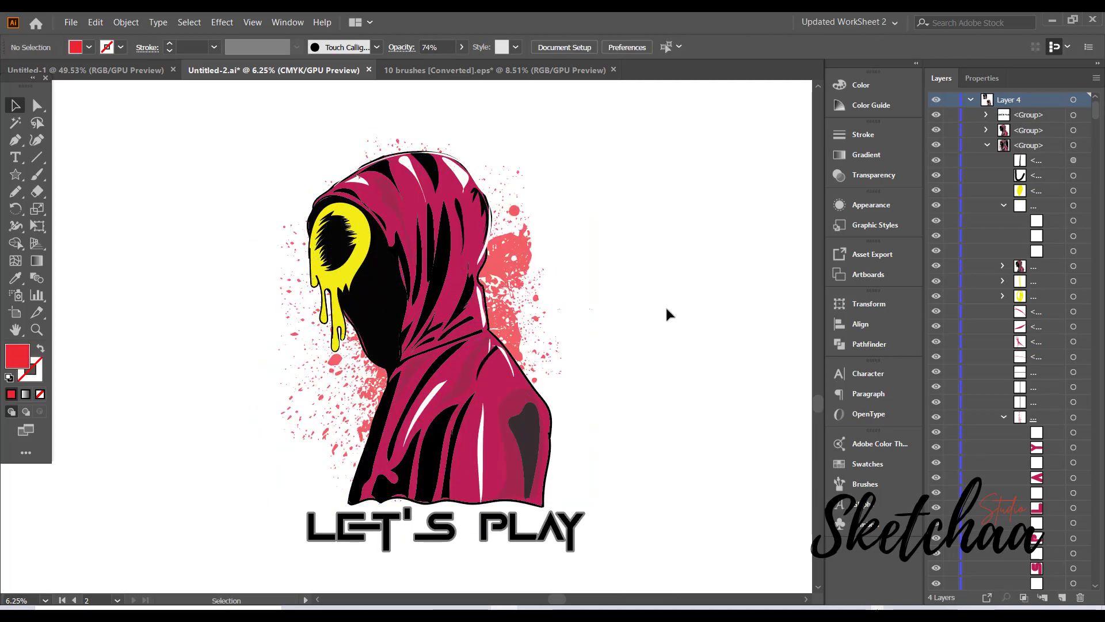
Scale the "Let's Play" lettering group proportionally from its center to a width of about 4482 px.
click(375, 532)
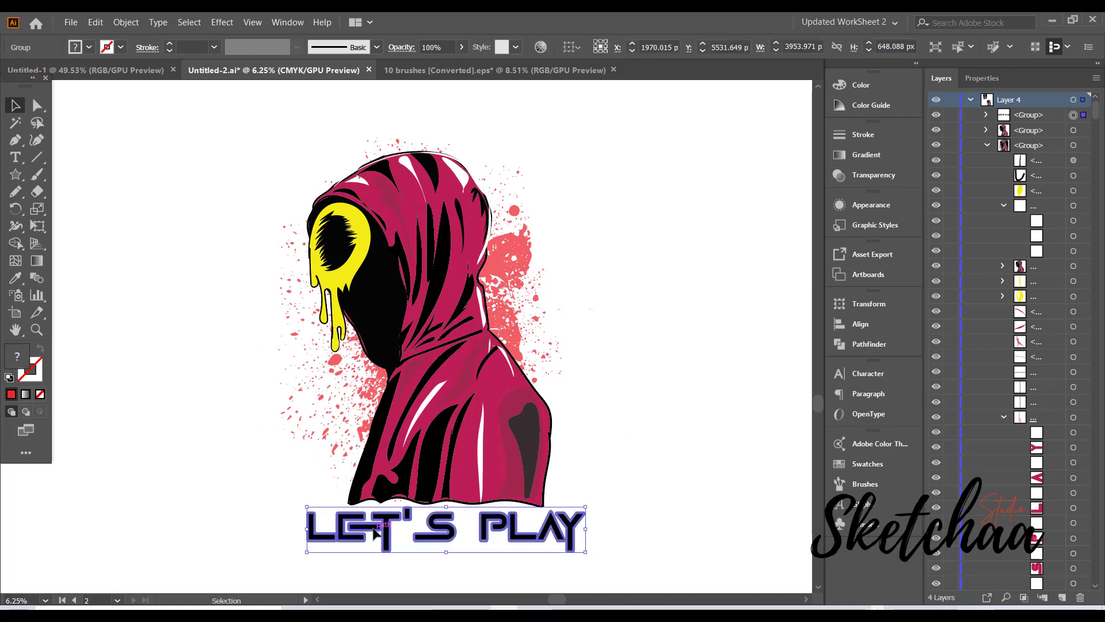
drag(586, 552, 603, 559)
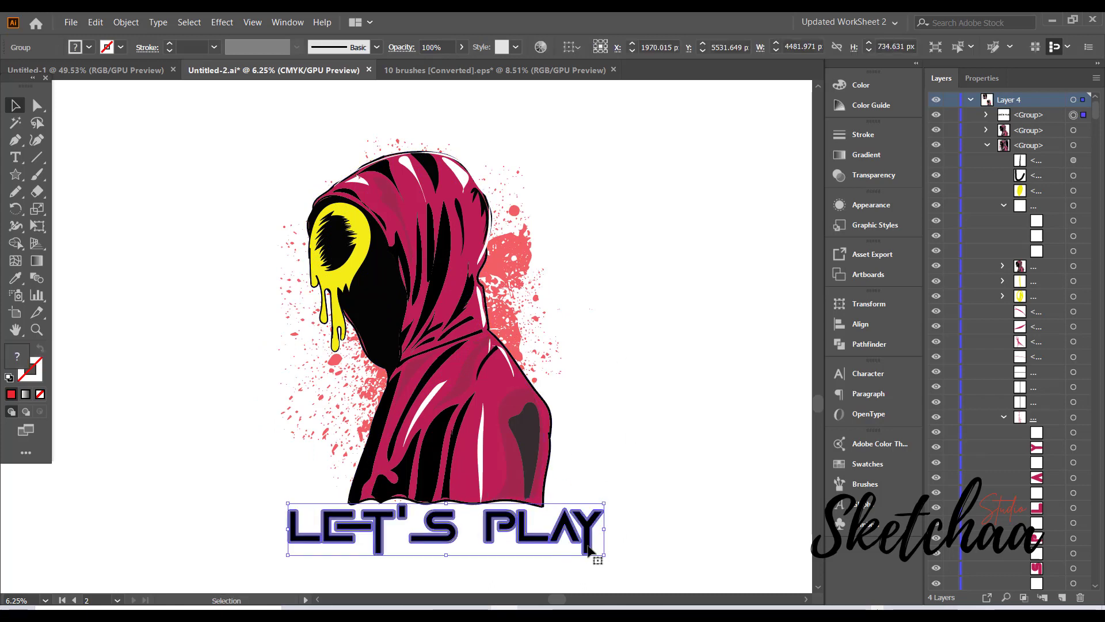
click(660, 510)
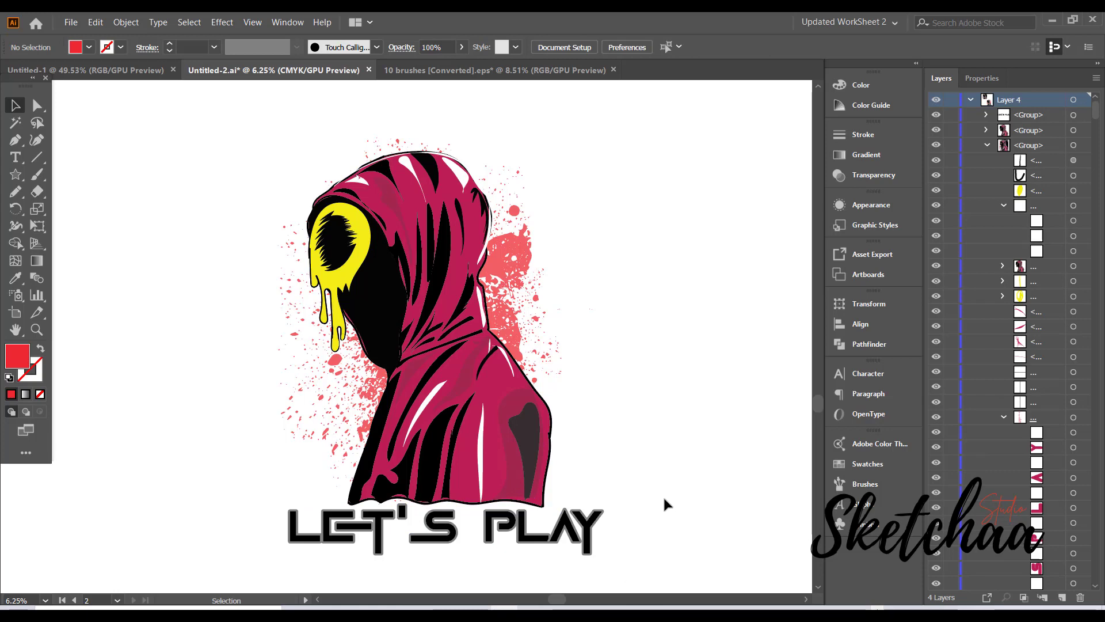
Delete the gray-outlined "Let's Play" lettering group below the hooded figure.
click(496, 528)
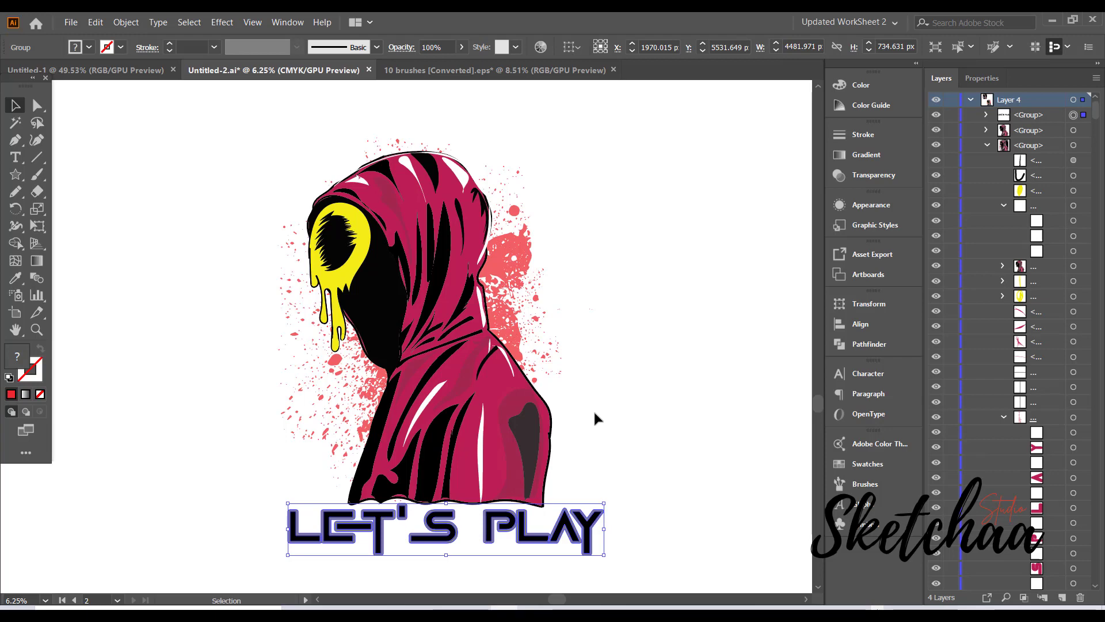
key(Delete)
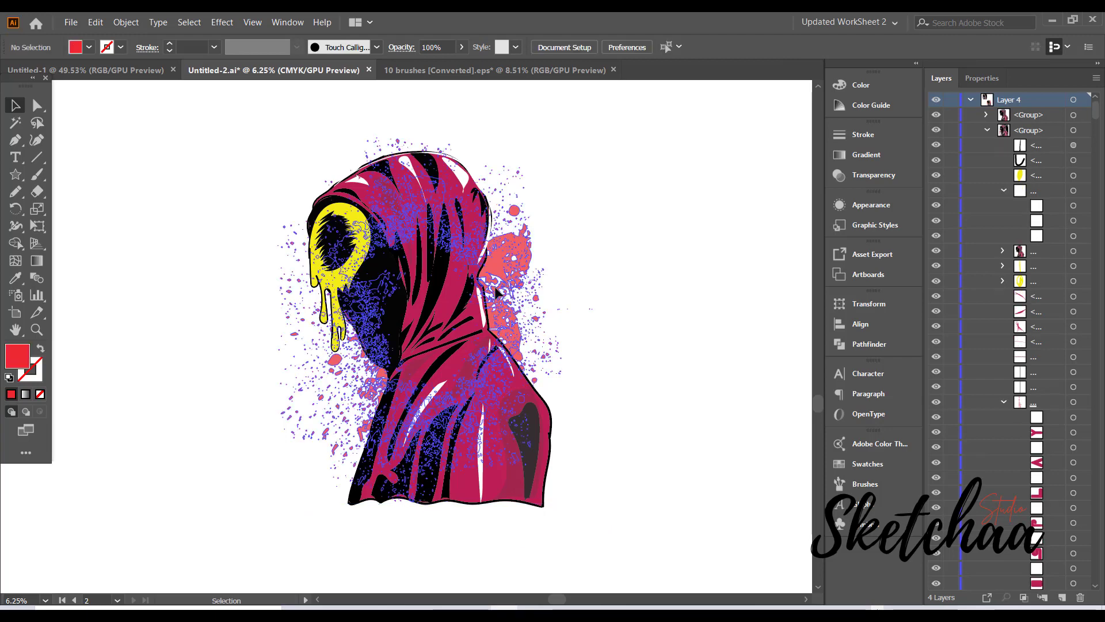
Shift the red splatter slightly farther right behind the hooded figure.
click(497, 293)
key(Delete)
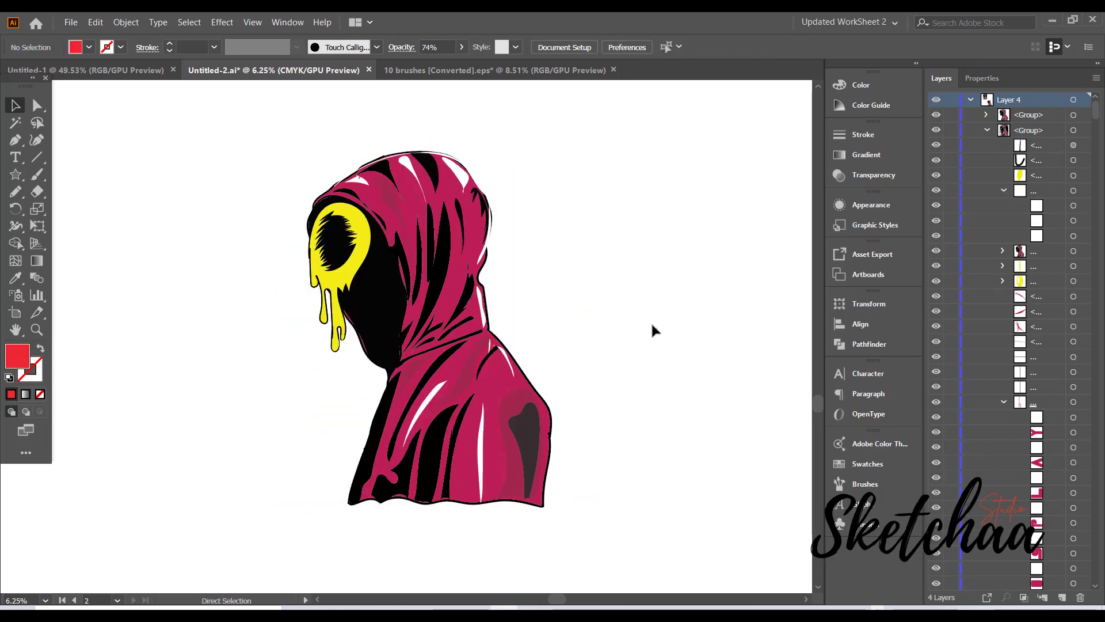
key(ctrl+z)
drag(564, 338, 748, 357)
drag(683, 317, 592, 330)
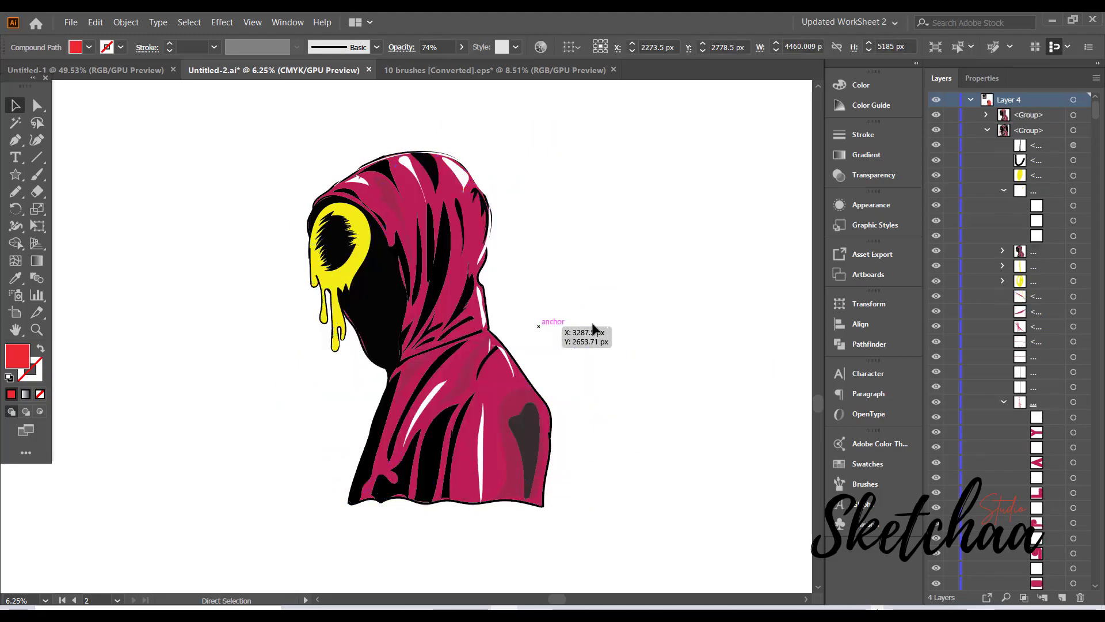
click(651, 318)
drag(513, 302, 509, 296)
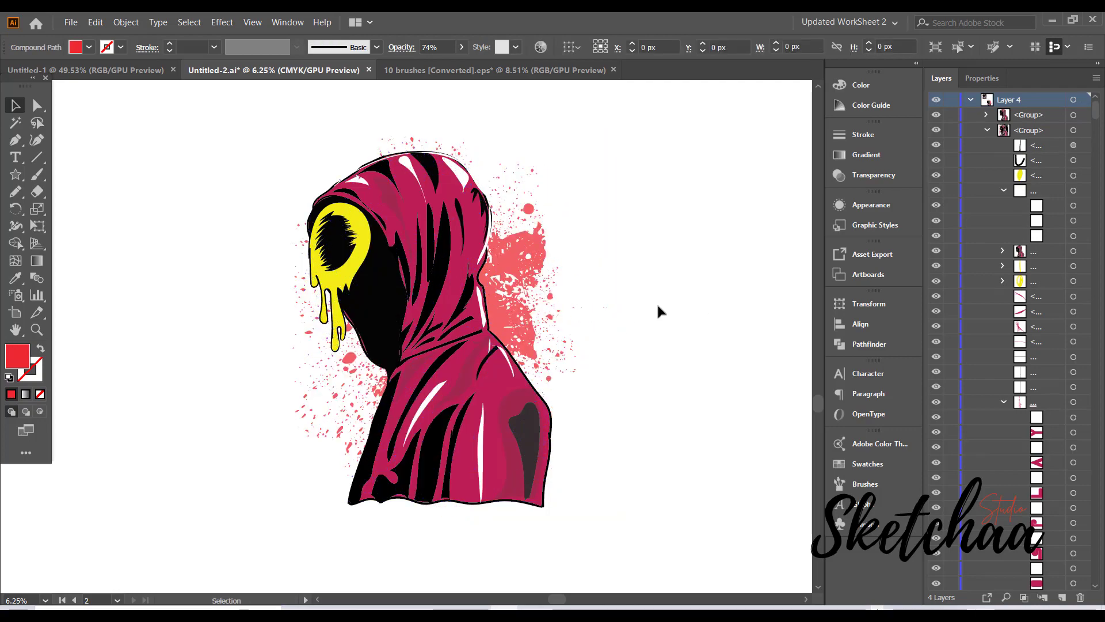
click(668, 311)
Add the text "let's play" below the hooded figure in black, using the Game Of Squids font at 300 pt.
key(t)
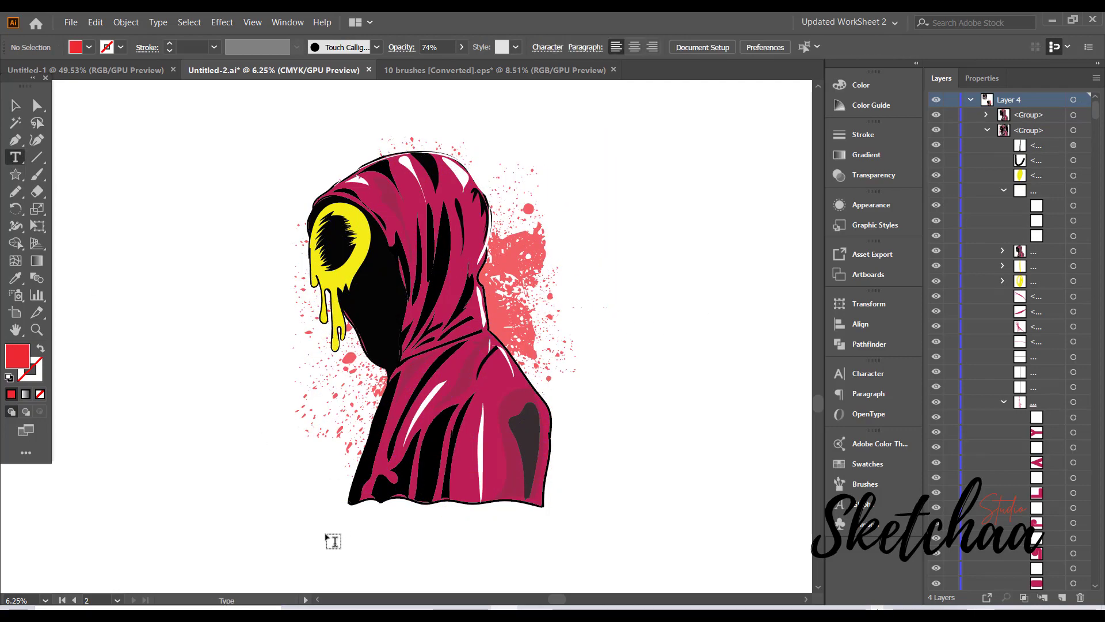
click(333, 540)
text(LET'S PLAY)
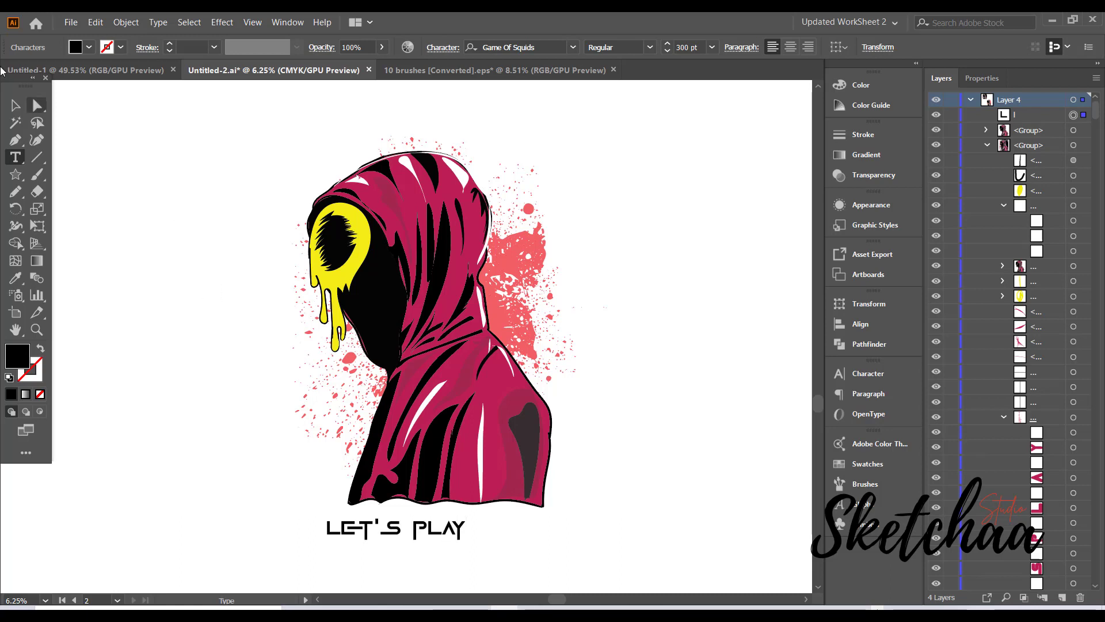
Scale the new text to about 680 pt and center it beneath the hooded figure.
click(15, 106)
drag(467, 540, 636, 571)
click(660, 465)
click(628, 532)
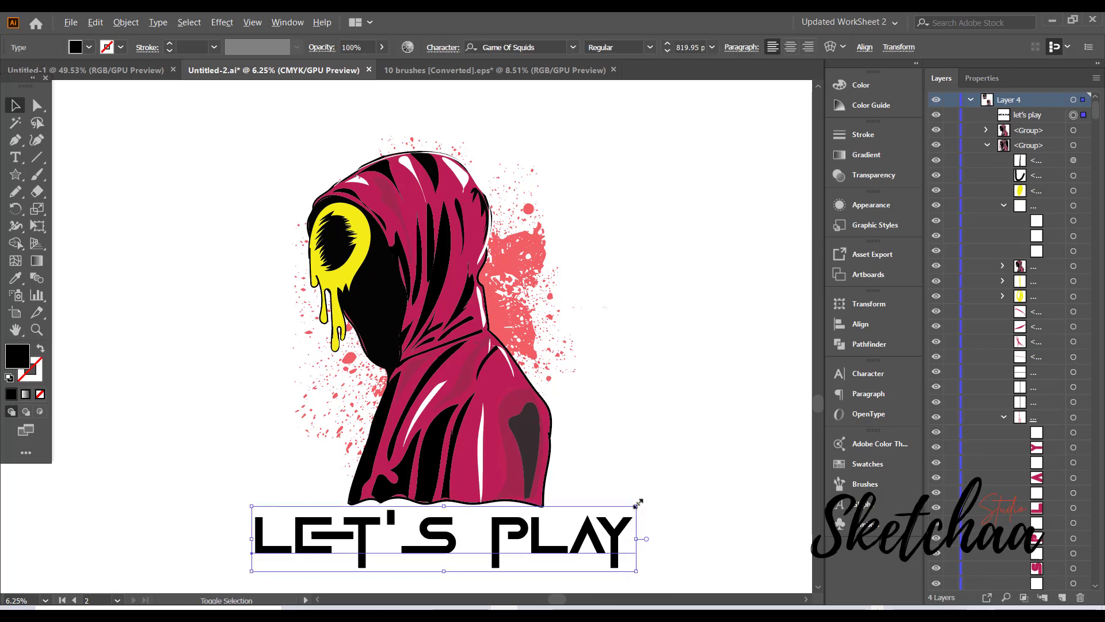
drag(636, 506, 625, 512)
click(666, 493)
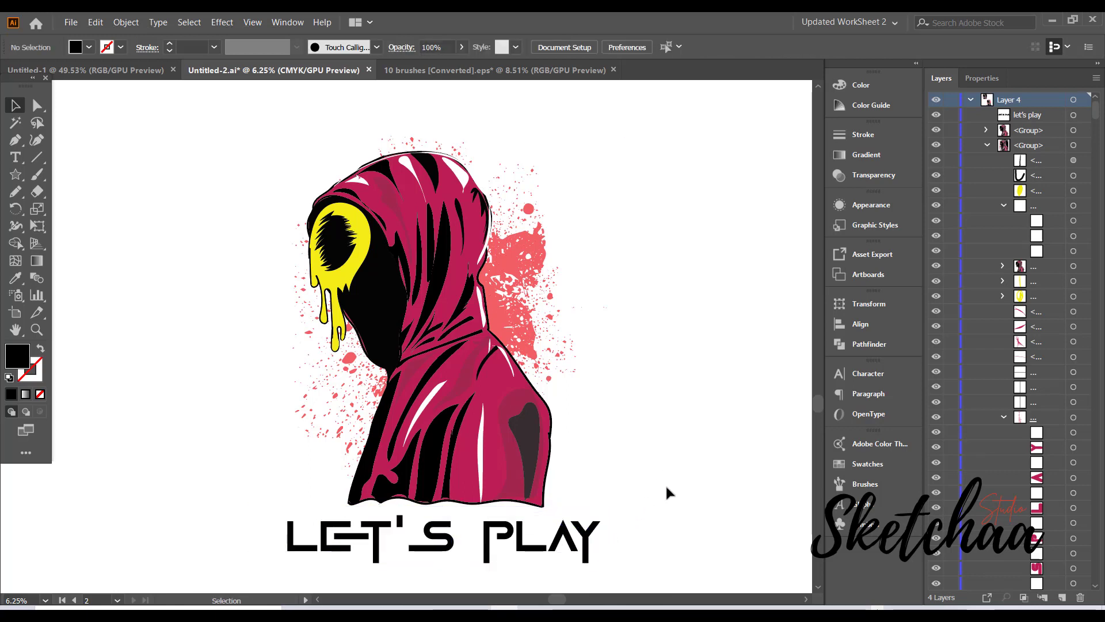
Convert the "let's play" text below the figure to outlines.
click(493, 548)
click(636, 493)
click(493, 547)
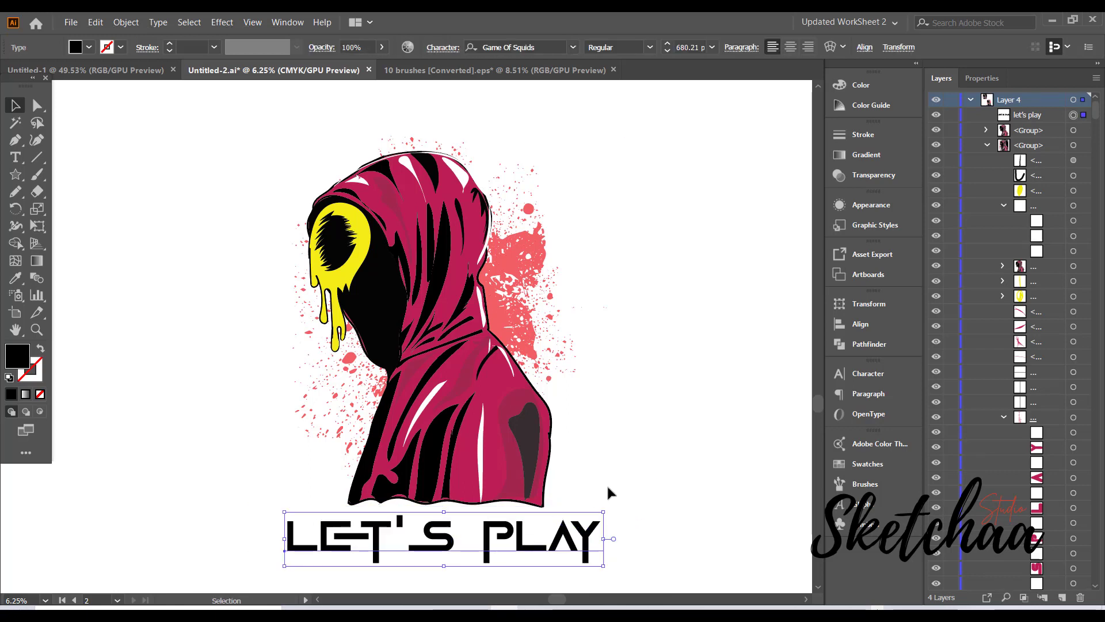
key(ctrl+shift+o)
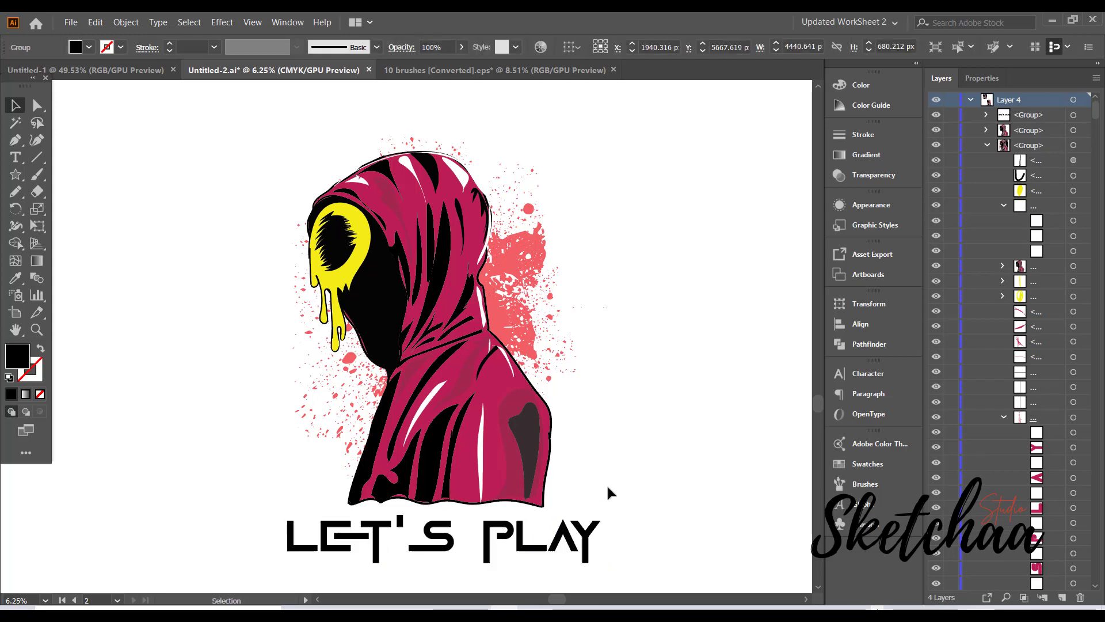
Create a 40 px offset path with round joins around the outlined lettering and cut the resulting offset shapes.
click(608, 487)
click(495, 544)
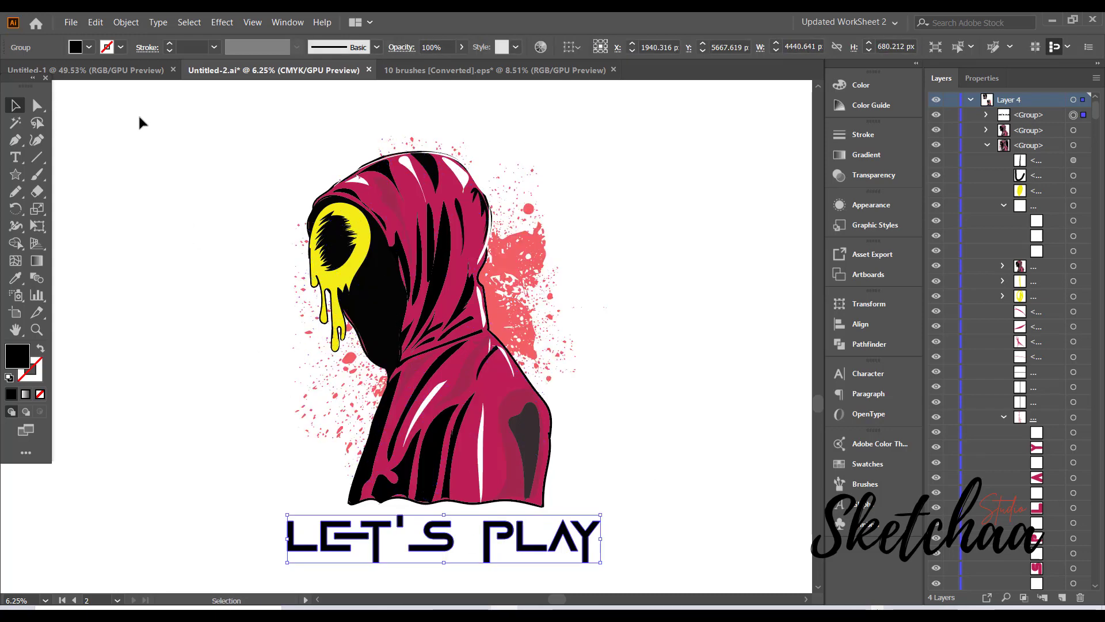
click(125, 22)
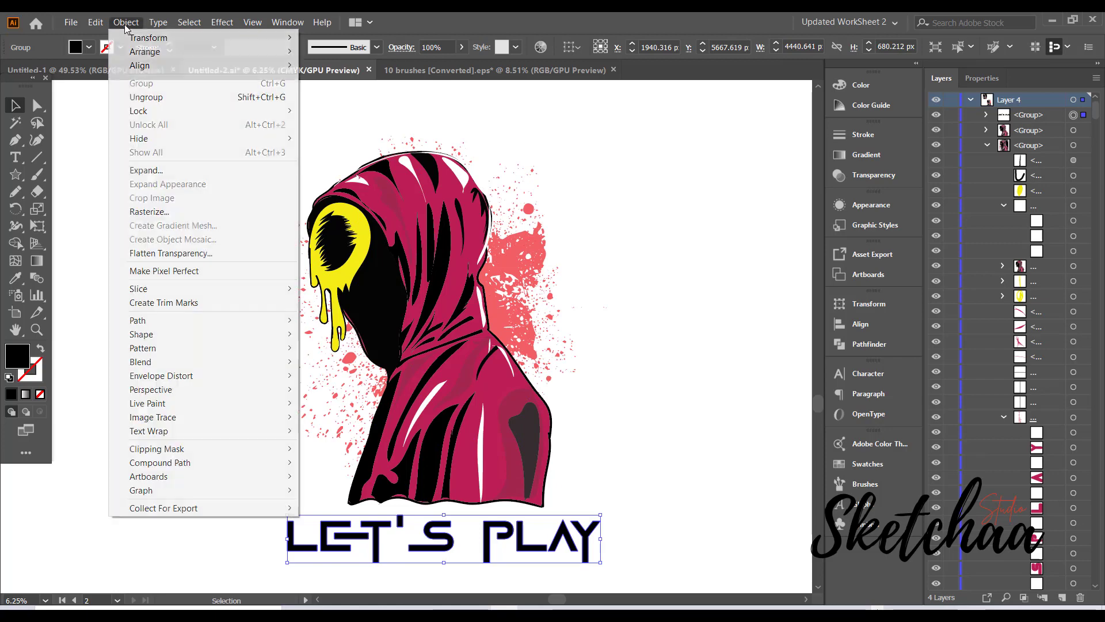
mouse_move(139, 320)
click(322, 368)
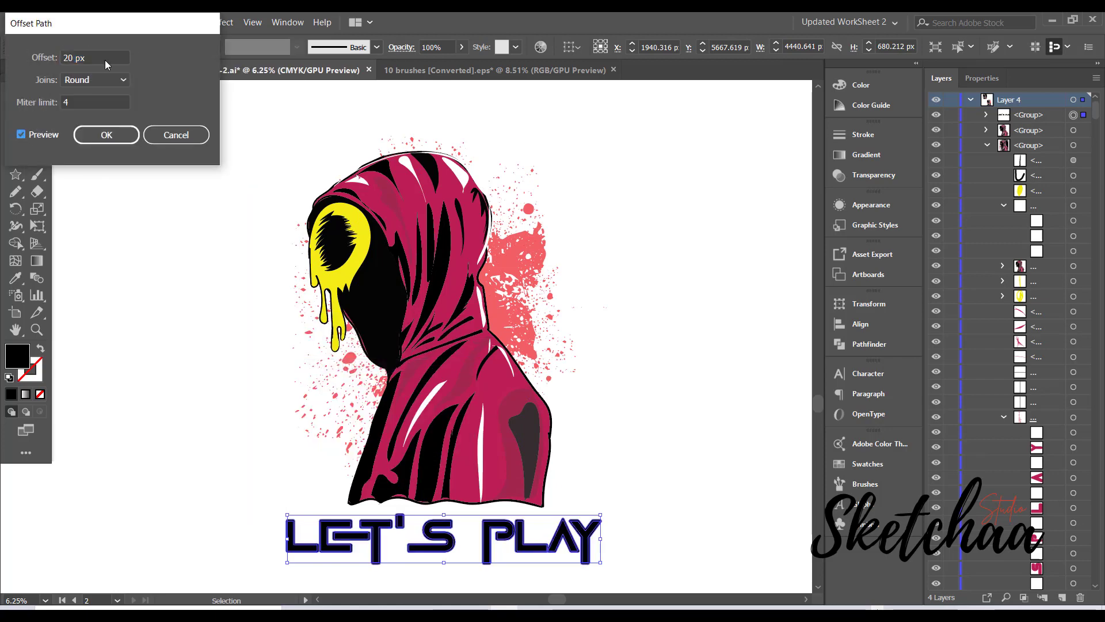
click(106, 58)
key(shift+Up)
key(shift+Up)
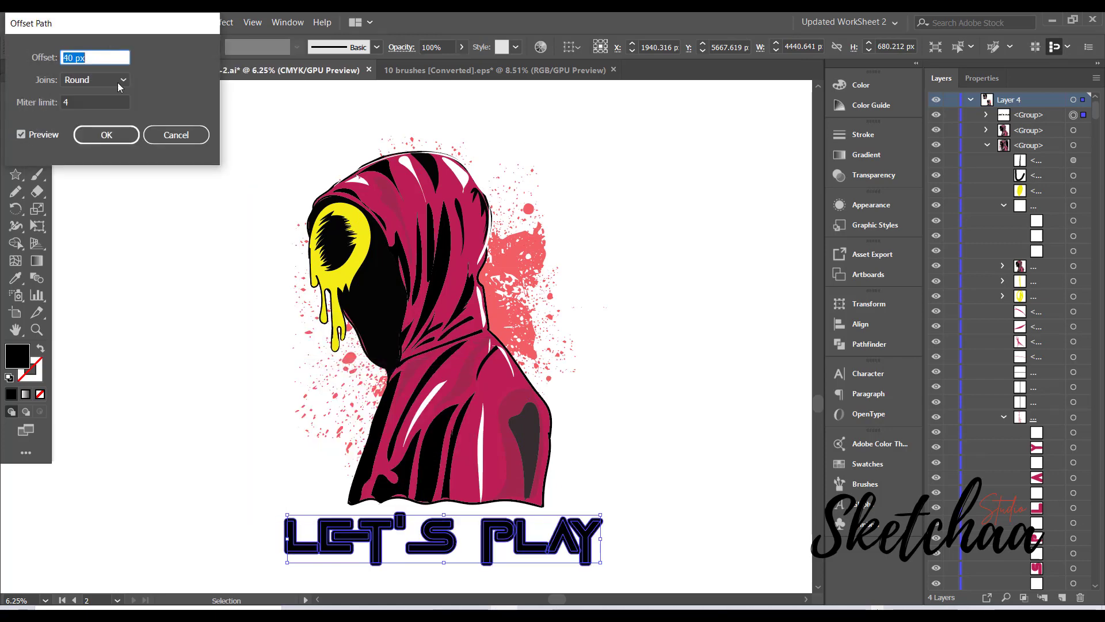
click(132, 134)
key(ctrl+z)
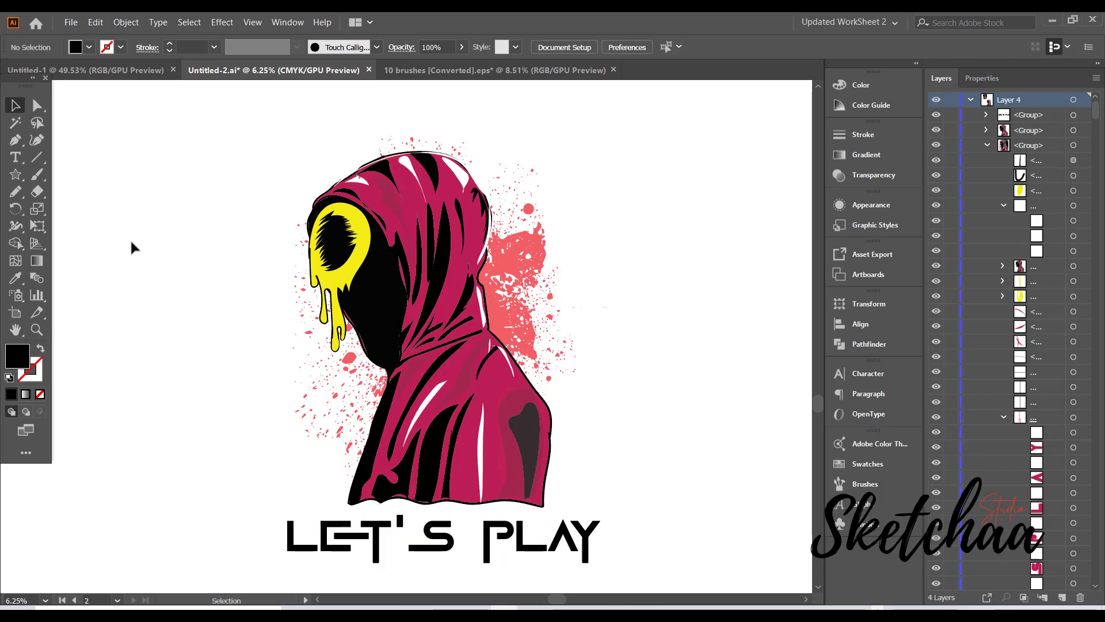
Fill the original letter shapes with white and paste the black offset shapes in place behind them.
click(89, 48)
click(17, 75)
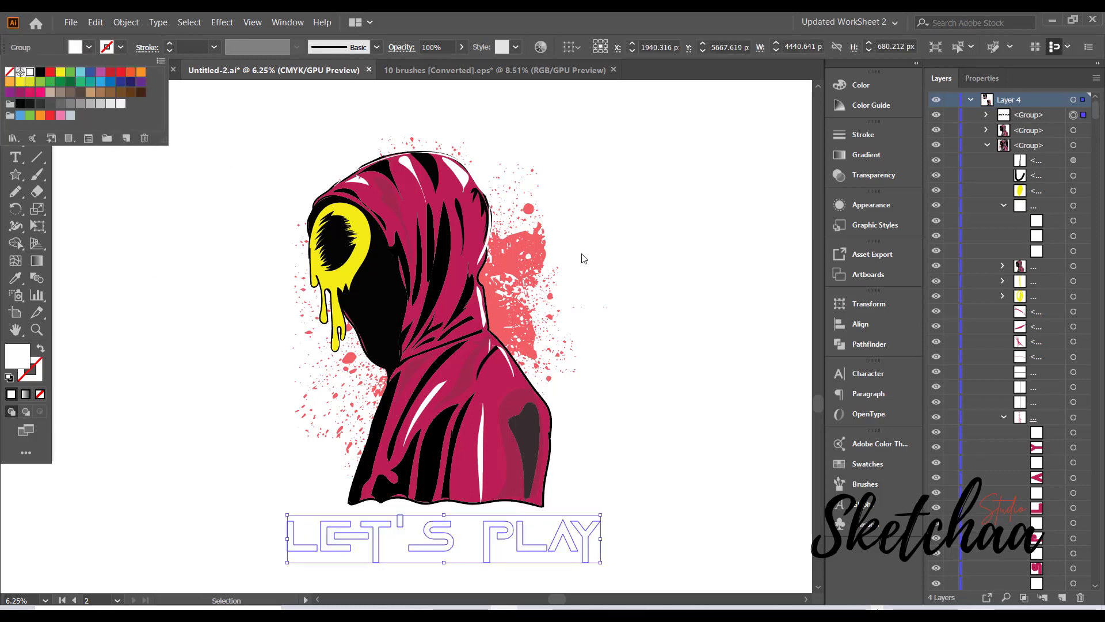
key(Escape)
key(a)
key(ctrl+z)
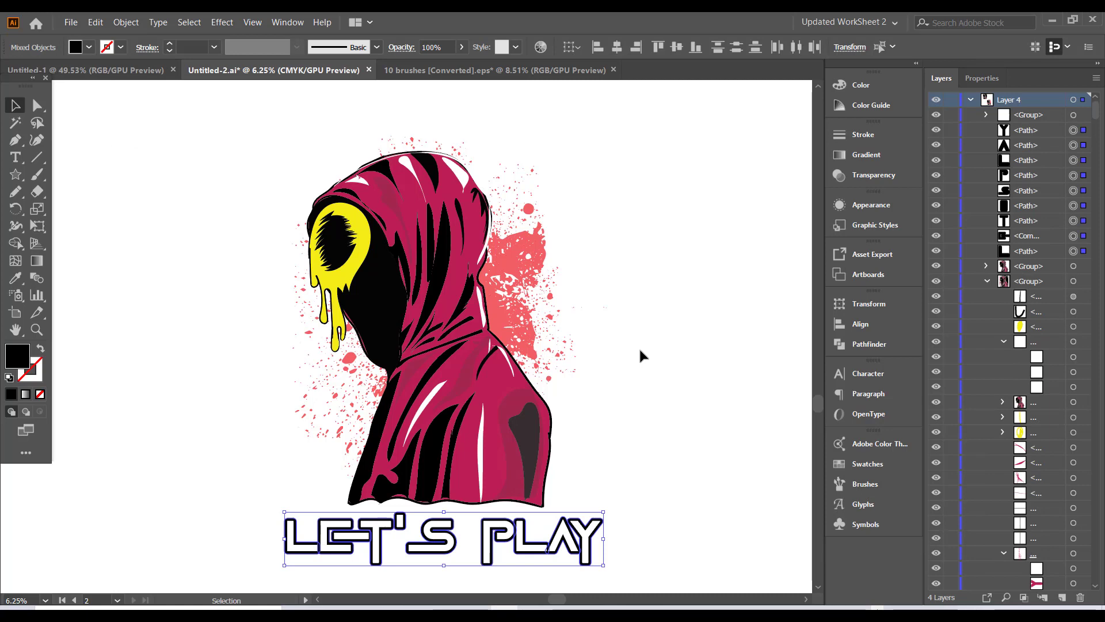
click(640, 355)
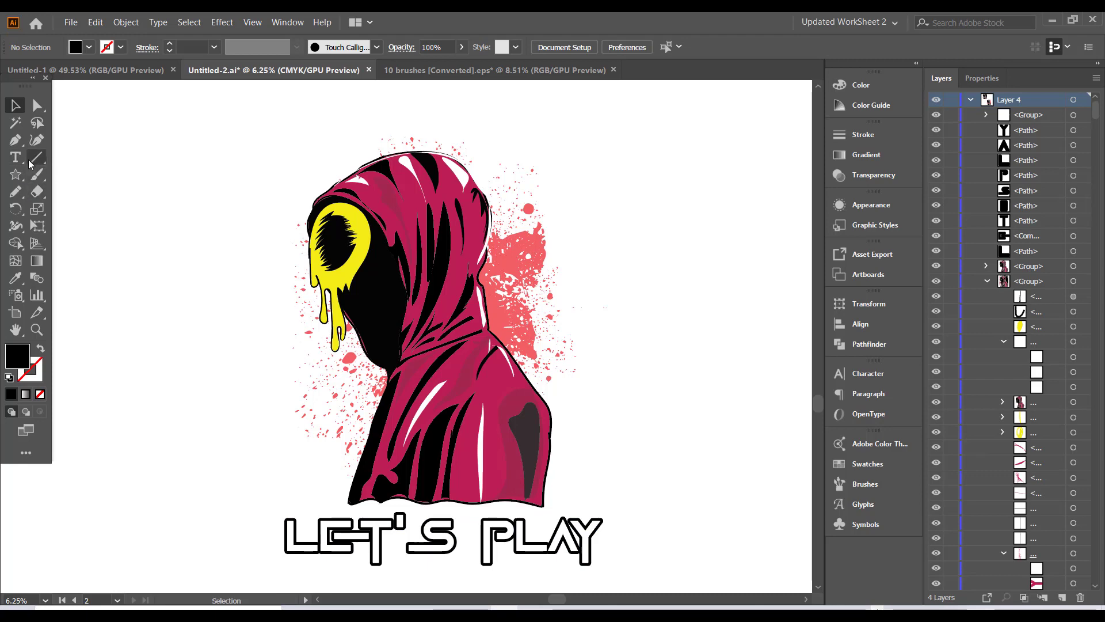
Move the white lettering group up 30 px over the black offset shapes to give the letters a thicker lower edge.
drag(15, 174, 43, 175)
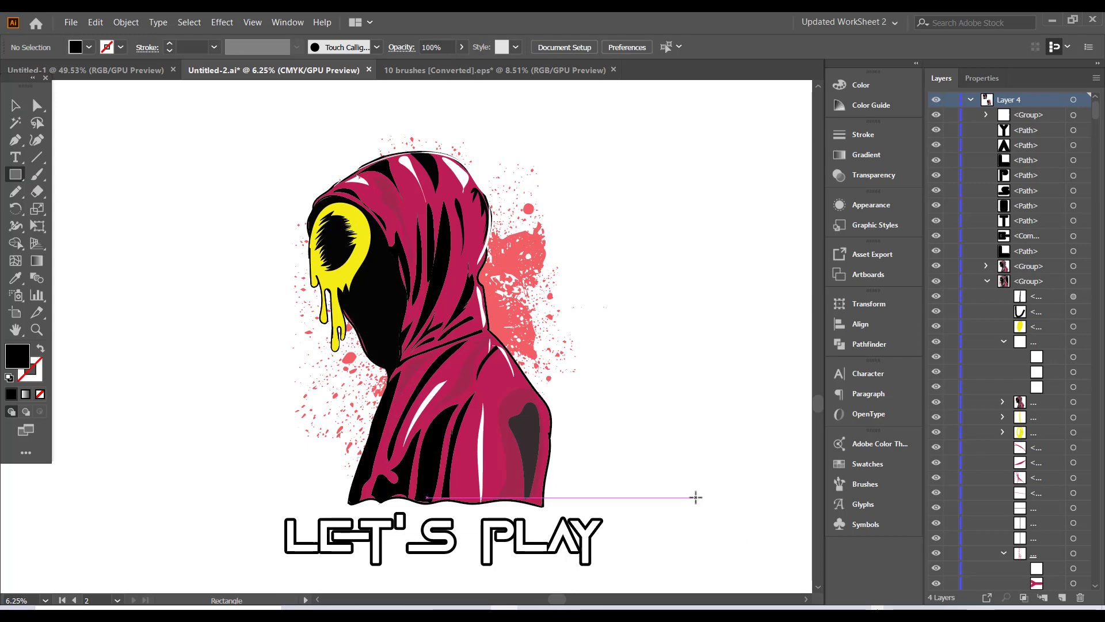
click(16, 106)
click(516, 540)
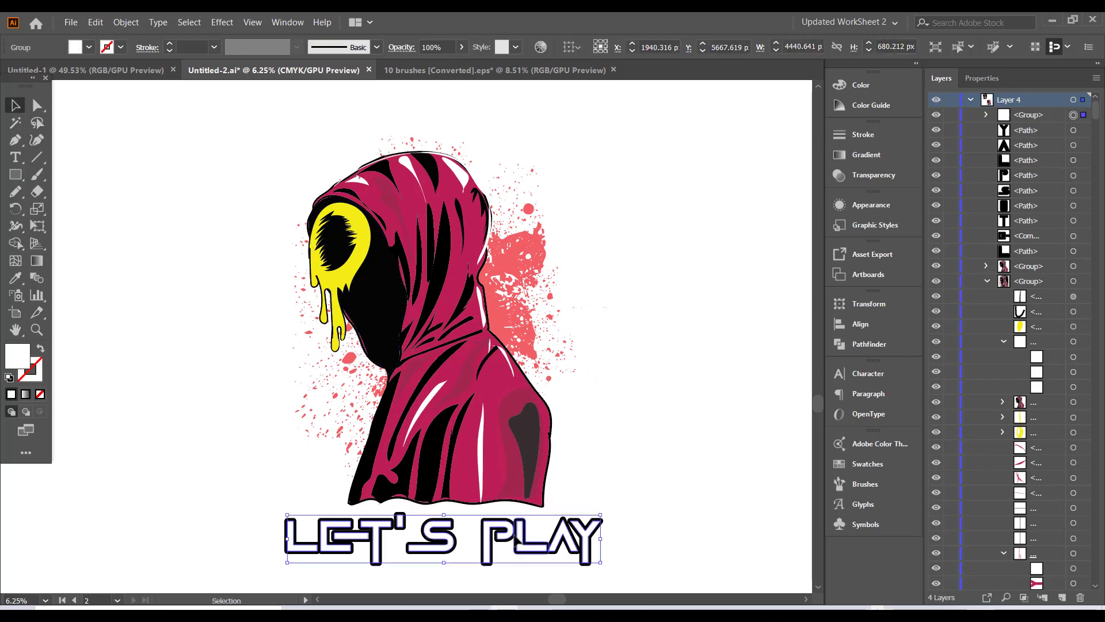
key(shift+Up)
key(shift+Up)
key(shift+Up)
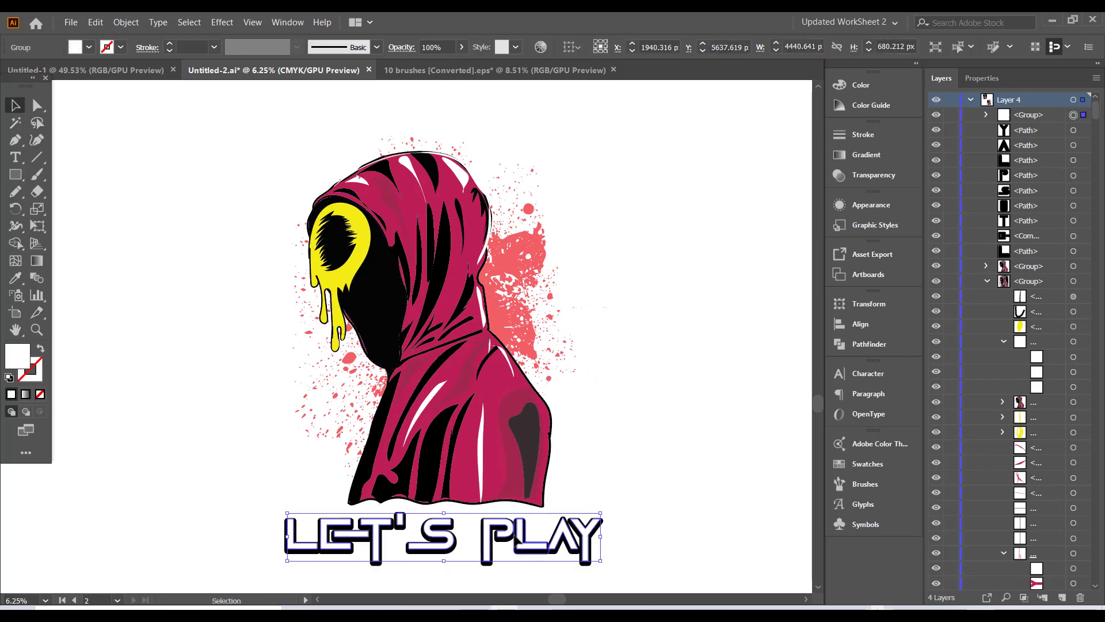
click(613, 483)
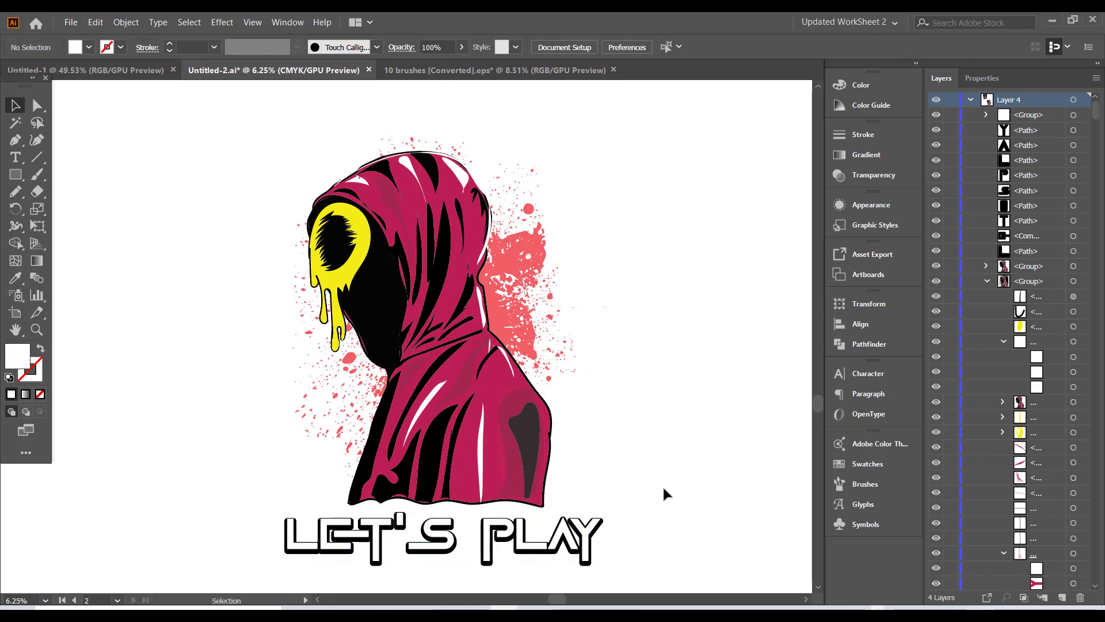
drag(660, 507, 271, 566)
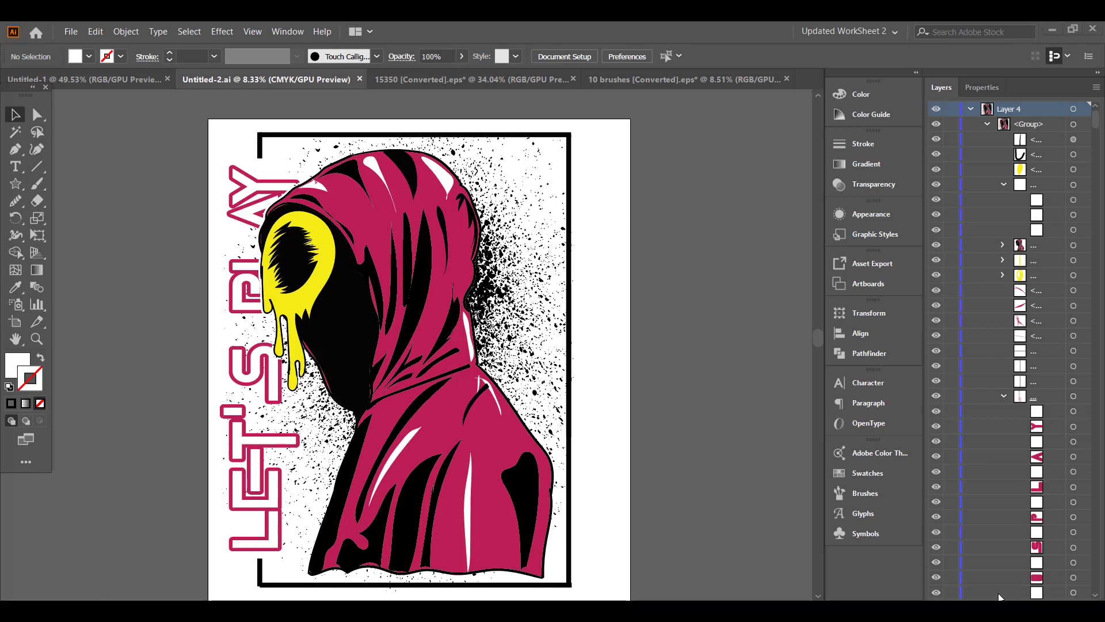
key(super+space)
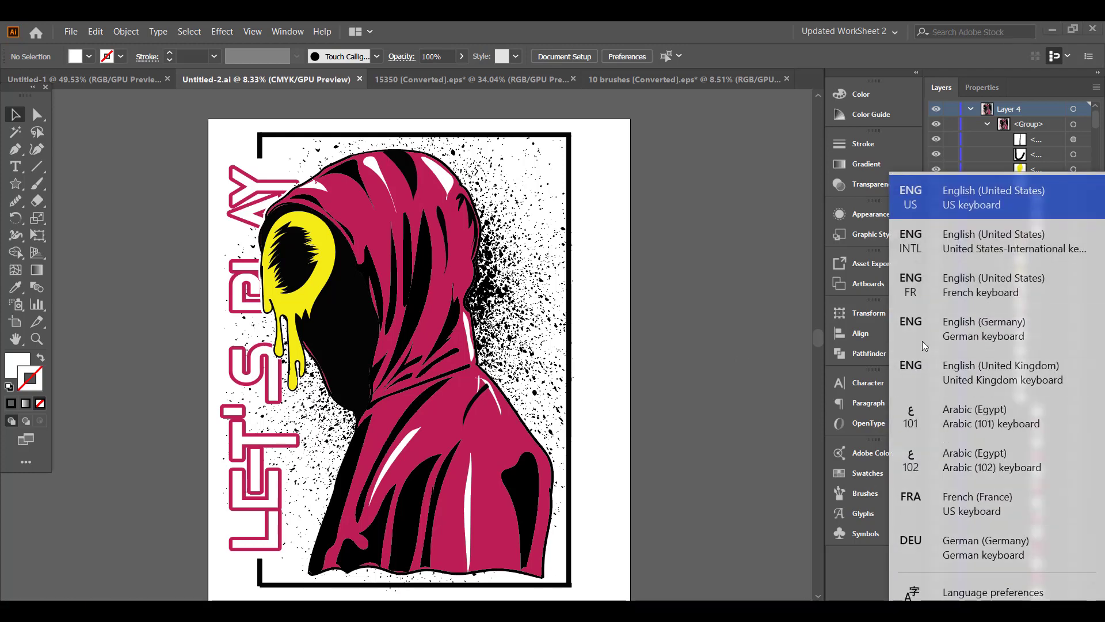